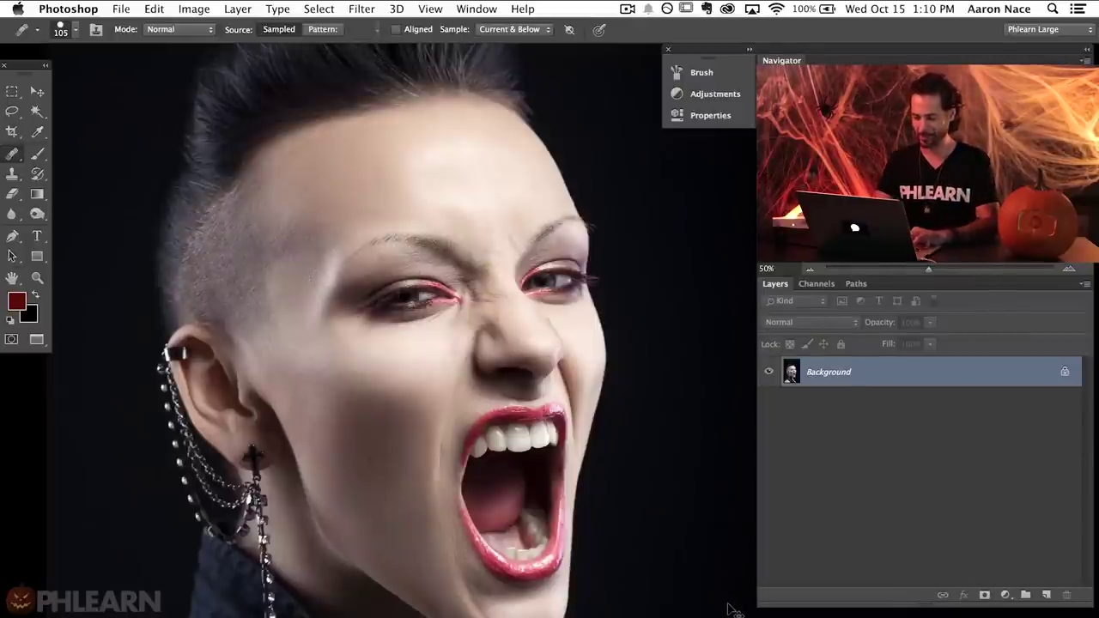
Add a new empty layer above the Background layer.
key("super+plus")
mouse_move(392, 540)
left_mouse_down()
mouse_move(417, 400)
mouse_move(430, 461)
left_mouse_up()
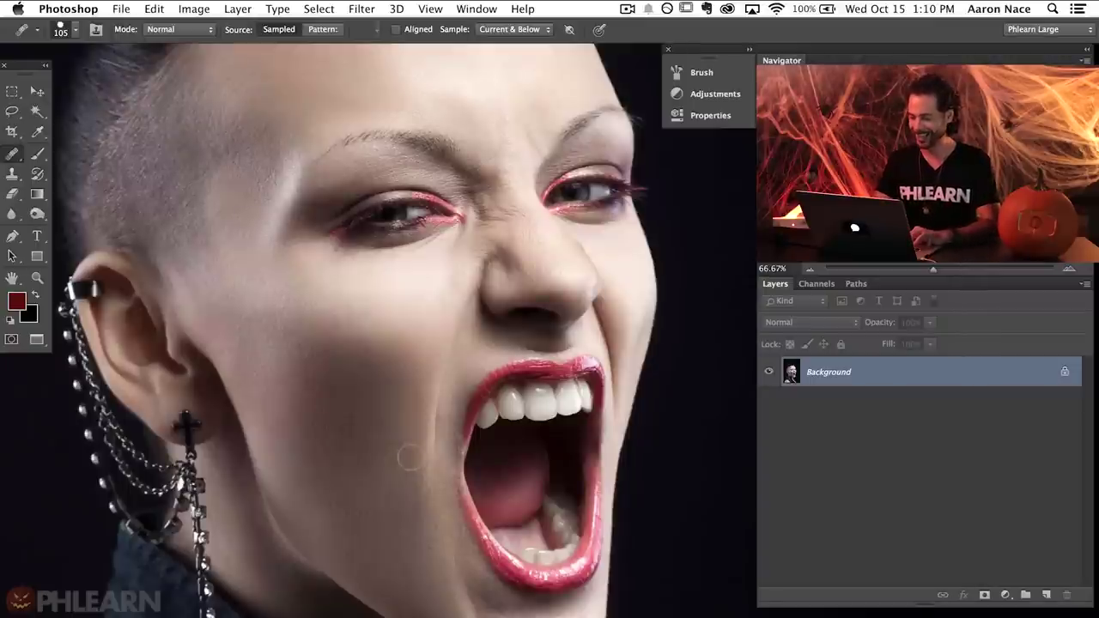
key("super+alt+shift+n")
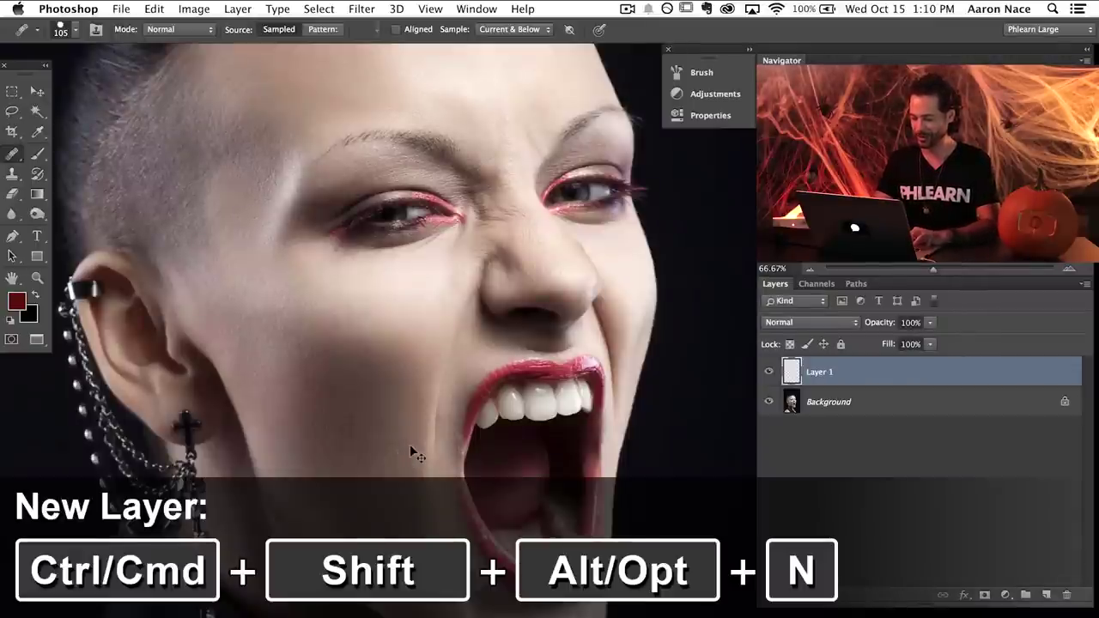
Brush a pointed fang onto the central upper front tooth at 30% flow, using colours sampled from that tooth.
key("super+equal")
key("b")
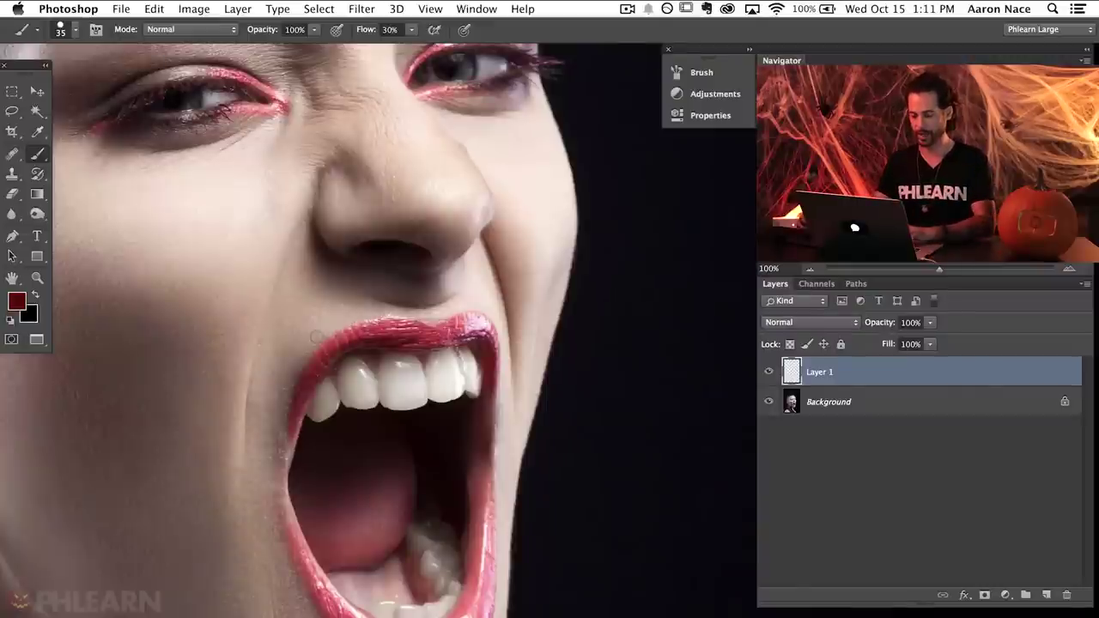
key("super+equal")
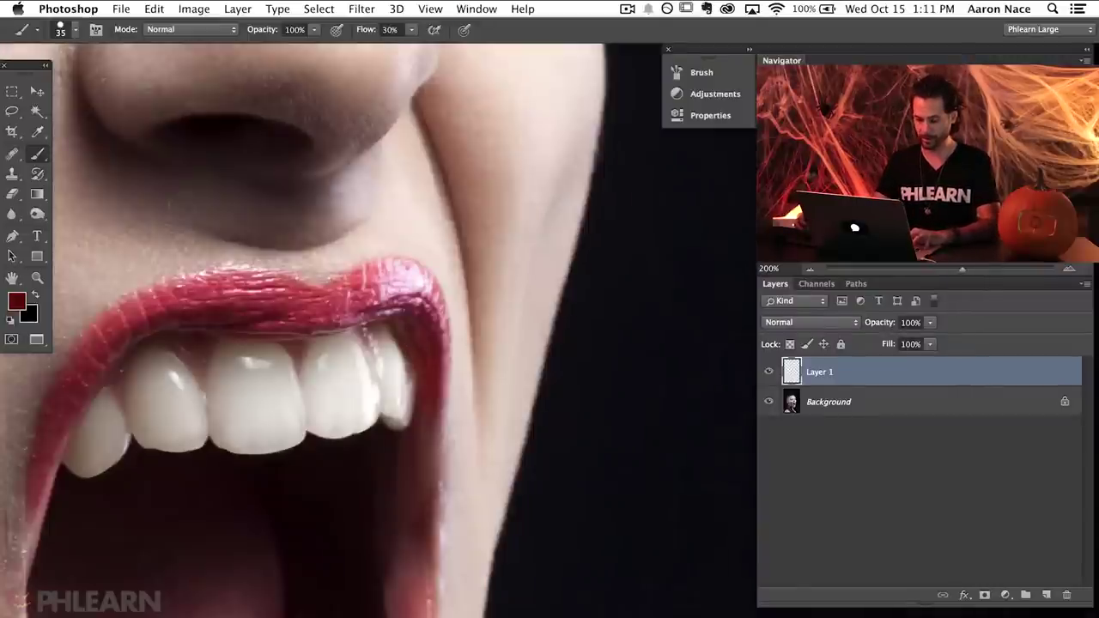
left_click_drag(291, 544, 402, 493)
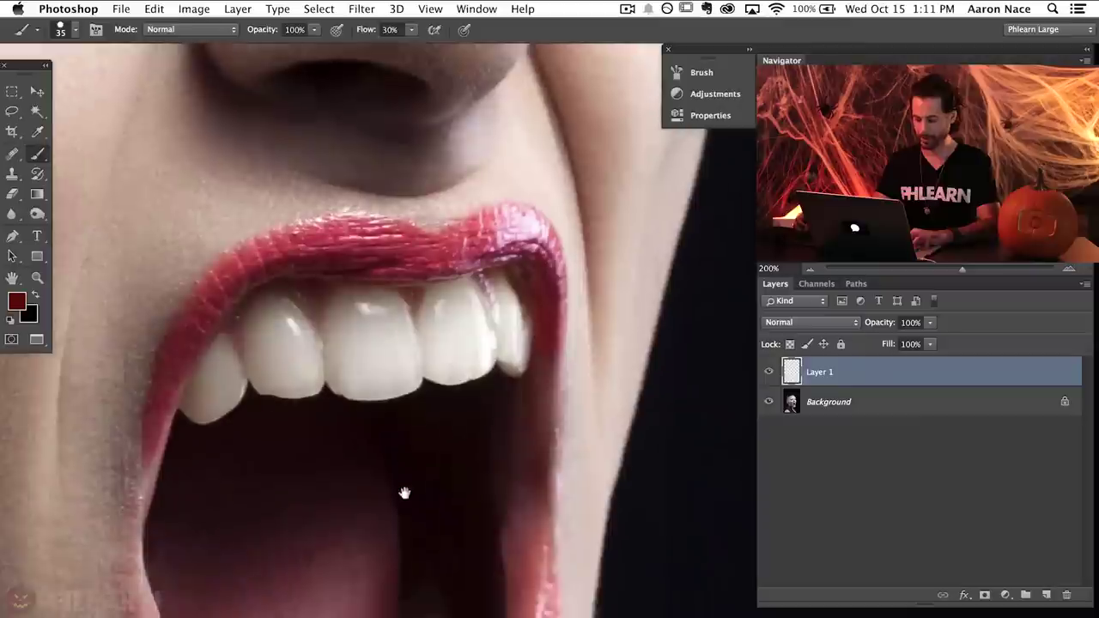
left_click(380, 368, "alt")
mouse_move(380, 361)
left_mouse_down()
mouse_move(411, 399)
mouse_move(405, 471)
left_mouse_up()
left_click(378, 376, "alt")
left_click_drag(417, 388, 390, 495)
mouse_move(332, 391)
left_mouse_down()
mouse_move(370, 495)
mouse_move(401, 397)
mouse_move(378, 504)
left_mouse_up()
mouse_move(402, 393)
left_mouse_down()
mouse_move(377, 506)
mouse_move(384, 481)
left_mouse_up()
key("bracketright")
key("bracketright")
mouse_move(357, 395)
left_mouse_down()
mouse_move(370, 436)
mouse_move(357, 430)
mouse_move(378, 471)
mouse_move(373, 507)
left_mouse_up()
mouse_move(410, 390)
left_mouse_down()
mouse_move(383, 502)
mouse_move(375, 446)
mouse_move(374, 478)
left_mouse_up()
left_click_drag(369, 409, 376, 506)
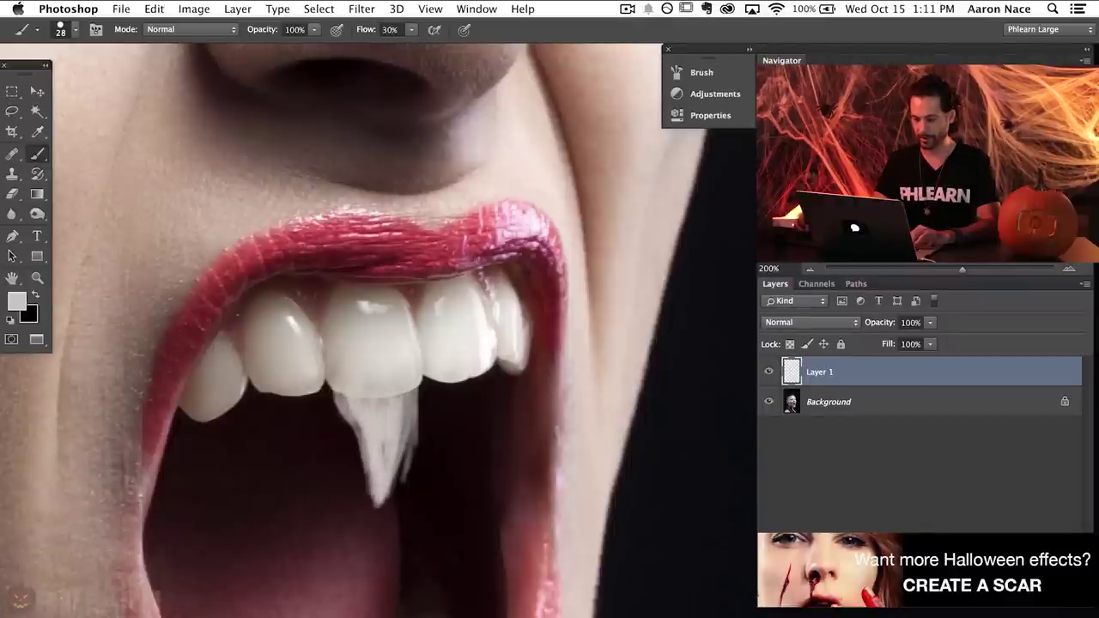
Brush a smaller fang tip onto the upper tooth just left of the central one.
left_click_drag(304, 388, 315, 418)
mouse_move(316, 411)
left_mouse_down()
mouse_move(277, 412)
mouse_move(299, 422)
mouse_move(302, 471)
left_mouse_up()
left_click_drag(292, 424, 297, 464)
mouse_move(284, 397)
left_mouse_down()
mouse_move(280, 430)
mouse_move(271, 420)
mouse_move(287, 433)
mouse_move(287, 455)
mouse_move(302, 457)
mouse_move(292, 429)
left_mouse_up()
Brush a fang tip onto the leftmost visible upper tooth, using colours sampled from that tooth.
left_click_drag(244, 388, 228, 454)
mouse_move(218, 424)
left_mouse_down()
mouse_move(204, 459)
mouse_move(218, 447)
mouse_move(223, 455)
left_mouse_up()
left_click(195, 416, "alt")
mouse_move(215, 420)
left_mouse_down()
mouse_move(233, 464)
mouse_move(247, 464)
left_mouse_up()
mouse_move(241, 409)
left_mouse_down()
mouse_move(239, 441)
mouse_move(229, 443)
left_mouse_up()
left_click_drag(213, 396, 227, 443)
left_click(220, 383, "alt")
left_click_drag(227, 404, 236, 435)
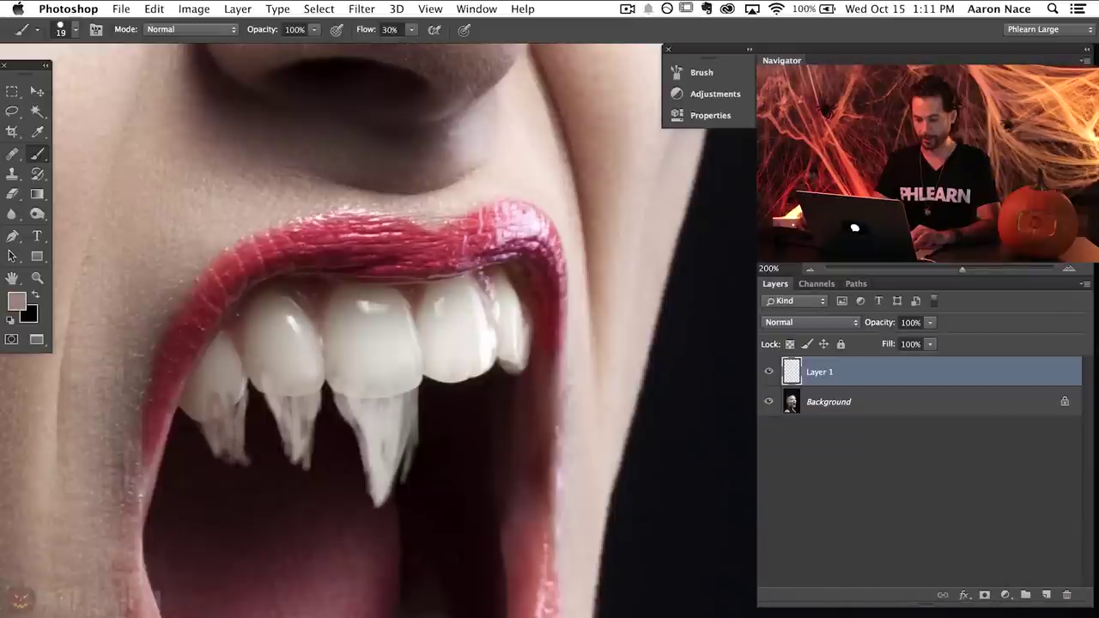
Brush a pointed fang onto the upper tooth right of the central one, using a colour sampled from its lower edge.
left_click(477, 369, "alt")
mouse_move(485, 365)
left_mouse_down()
mouse_move(481, 431)
mouse_move(458, 464)
left_mouse_up()
left_click_drag(489, 393, 469, 459)
left_click_drag(429, 381, 454, 471)
mouse_move(462, 386)
left_mouse_down()
mouse_move(448, 485)
mouse_move(450, 429)
left_mouse_up()
left_click_drag(448, 382, 445, 412)
key("]")
left_click_drag(437, 381, 454, 436)
mouse_move(464, 376)
left_mouse_down()
mouse_move(457, 436)
mouse_move(467, 431)
left_mouse_up()
left_click_drag(483, 377, 464, 457)
left_click_drag(484, 397, 461, 459)
left_click_drag(484, 375, 457, 464)
left_click_drag(469, 379, 456, 452)
Refine the central fang's shape by repainting it with sampled tooth colour and trimming its edges with the Eraser.
key("super+minus")
key("super+minus")
mouse_move(531, 444)
left_mouse_down()
mouse_move(508, 489)
mouse_move(505, 481)
left_mouse_up()
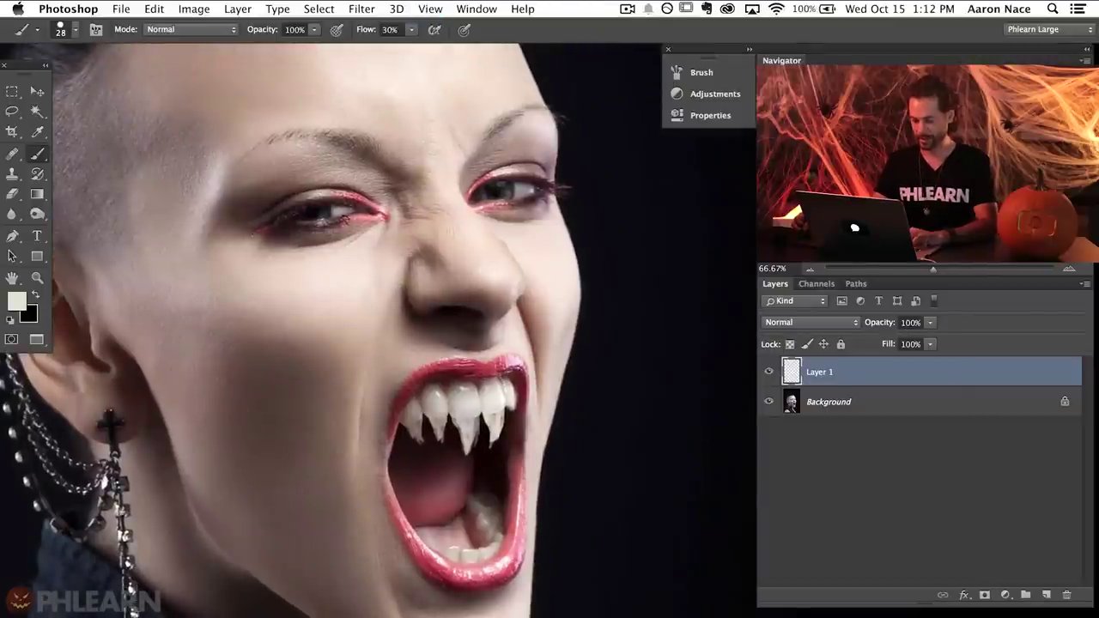
mouse_move(465, 413)
left_mouse_down()
mouse_move(475, 417)
mouse_move(459, 423)
mouse_move(485, 473)
mouse_move(459, 474)
left_mouse_up()
left_click(466, 409, "alt")
key("w")
key("e")
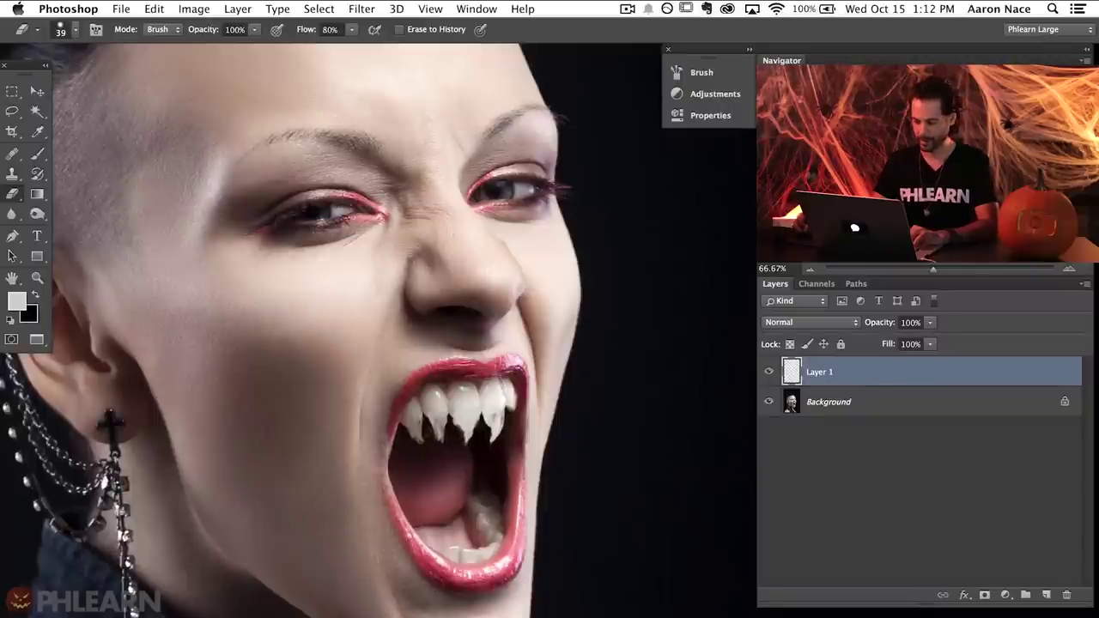
key("b")
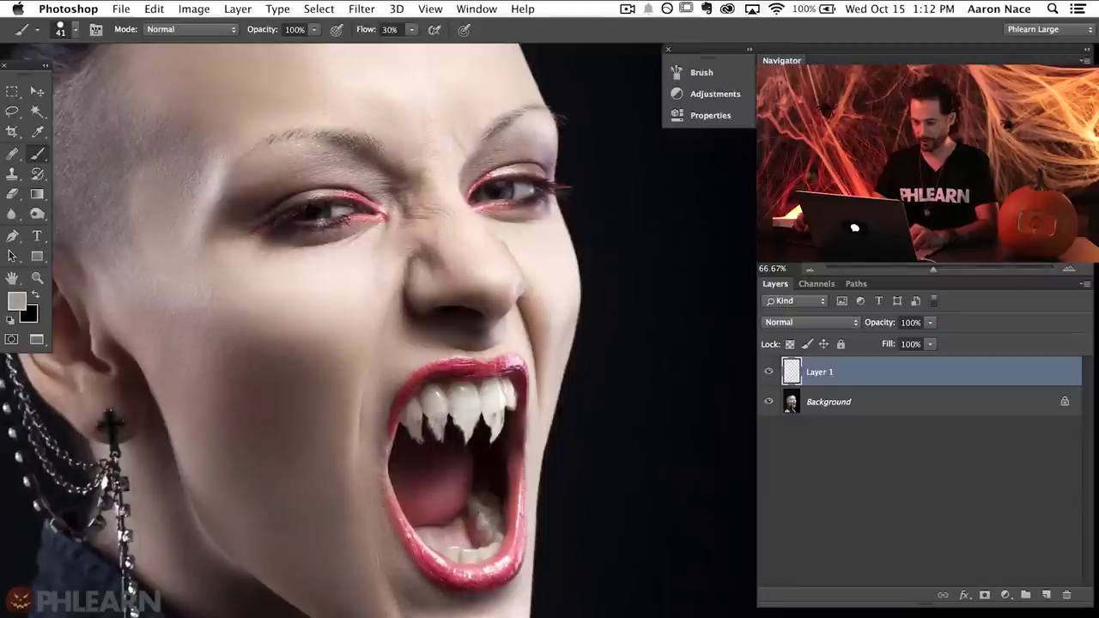
key("e")
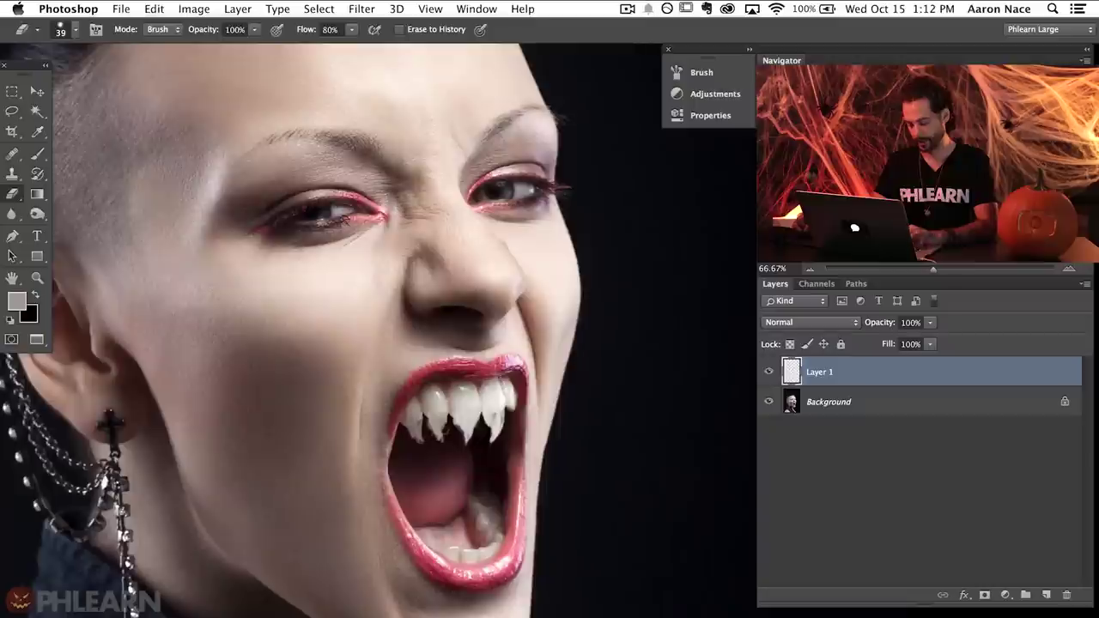
Repaint the two fangs left of the central one with colours sampled from their teeth and erase the excess edges.
key("b")
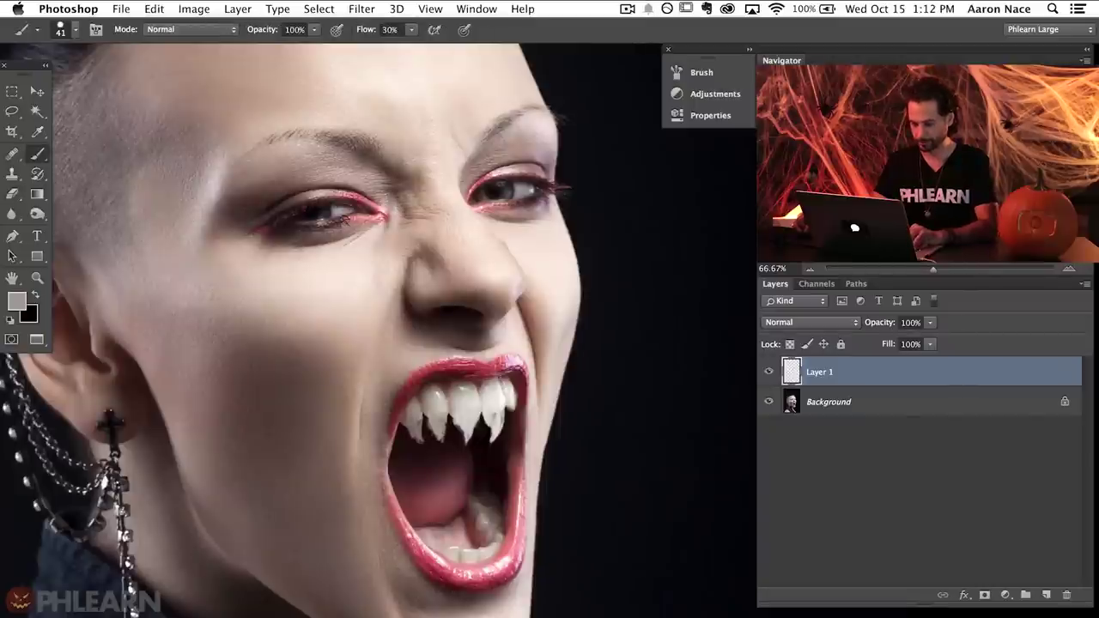
left_click(439, 408, "alt")
key("e")
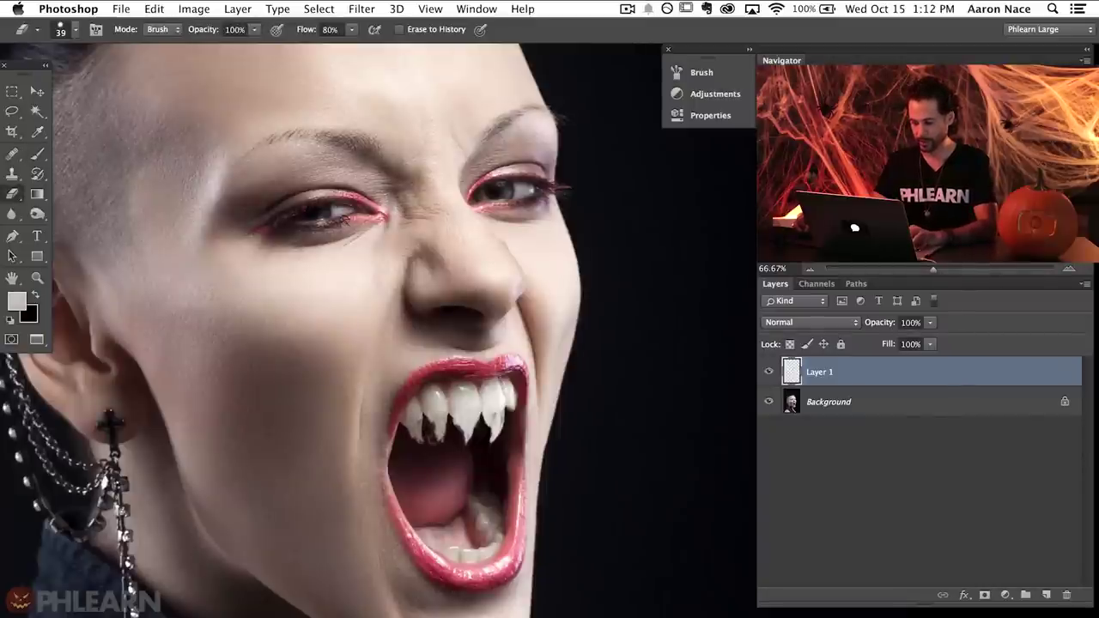
key("b")
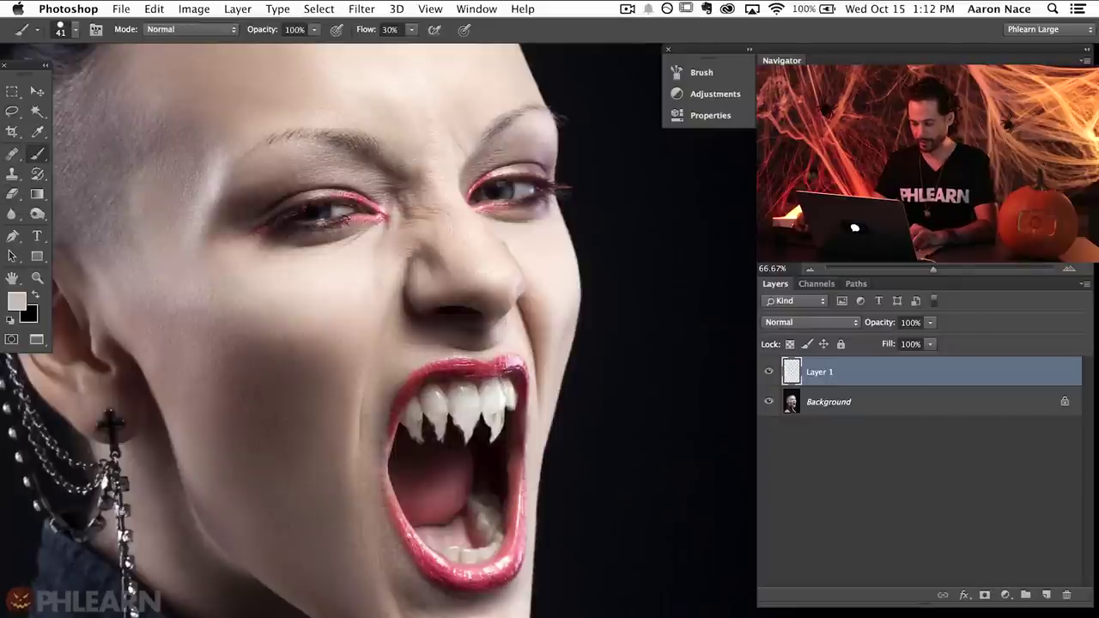
left_click_drag(414, 421, 416, 428)
left_click(419, 416, "alt")
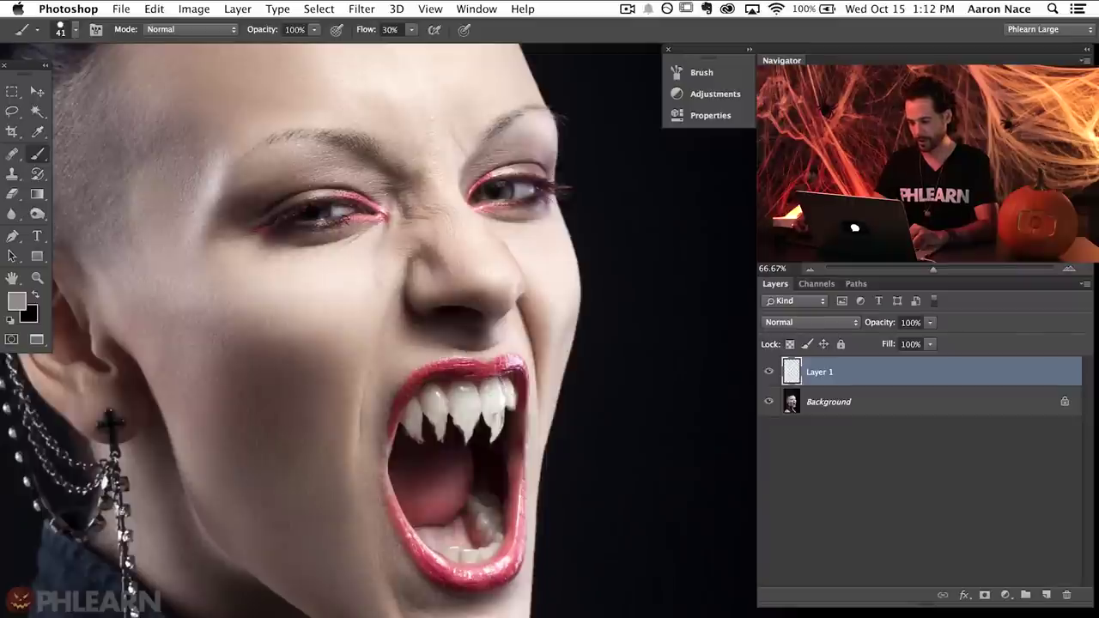
key("e")
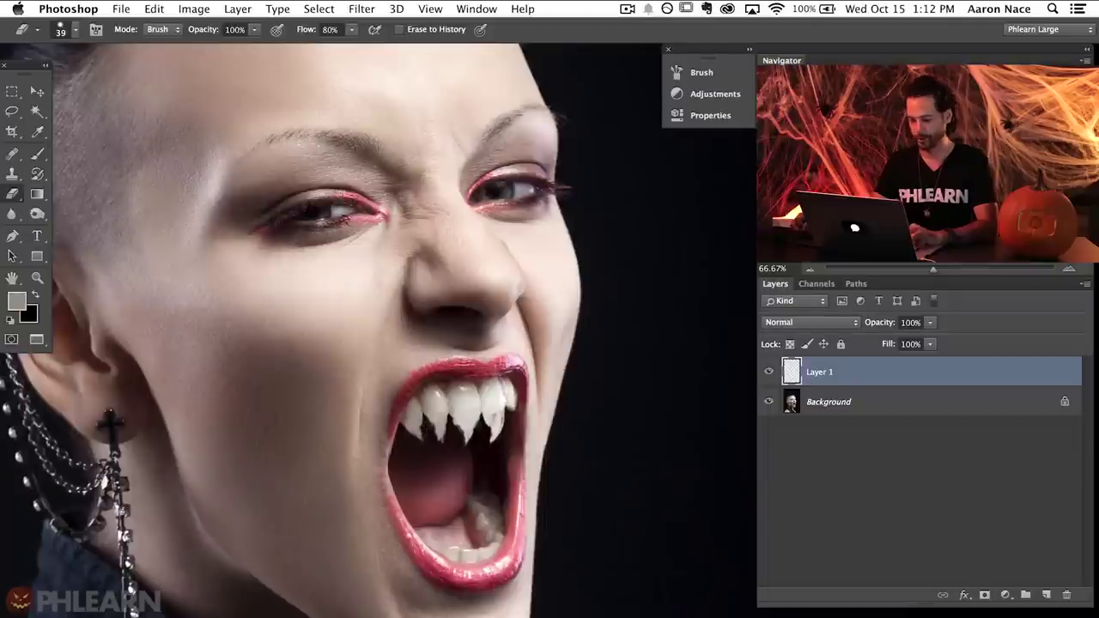
Paint a fang on the rightmost upper tooth with colour sampled beside it and clean up its edges with the Eraser.
key("b")
left_click(503, 404, "alt")
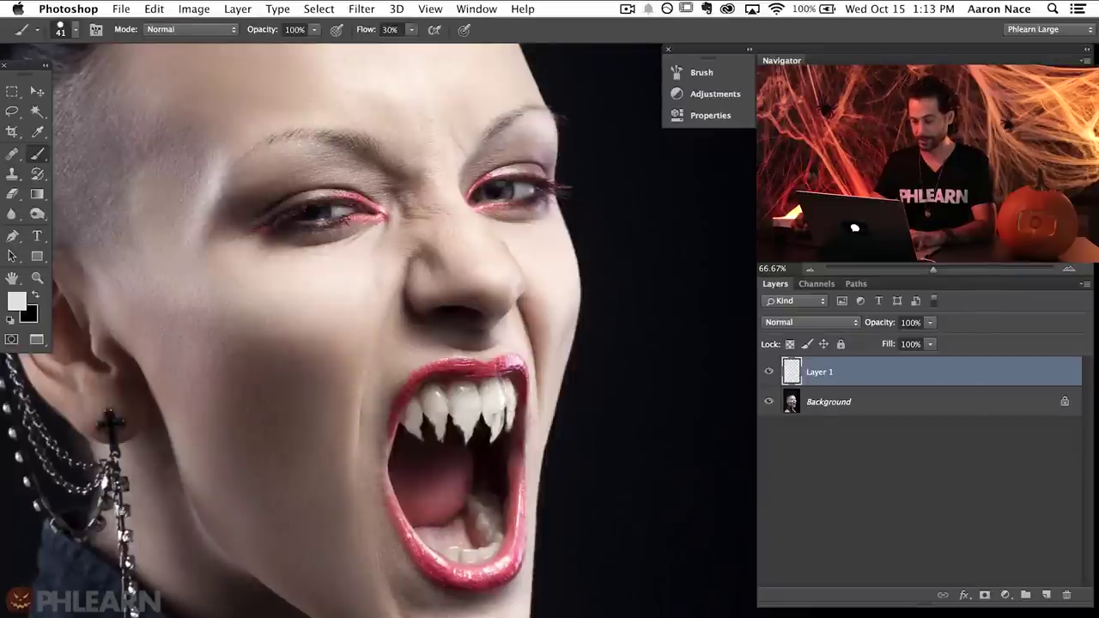
key("e")
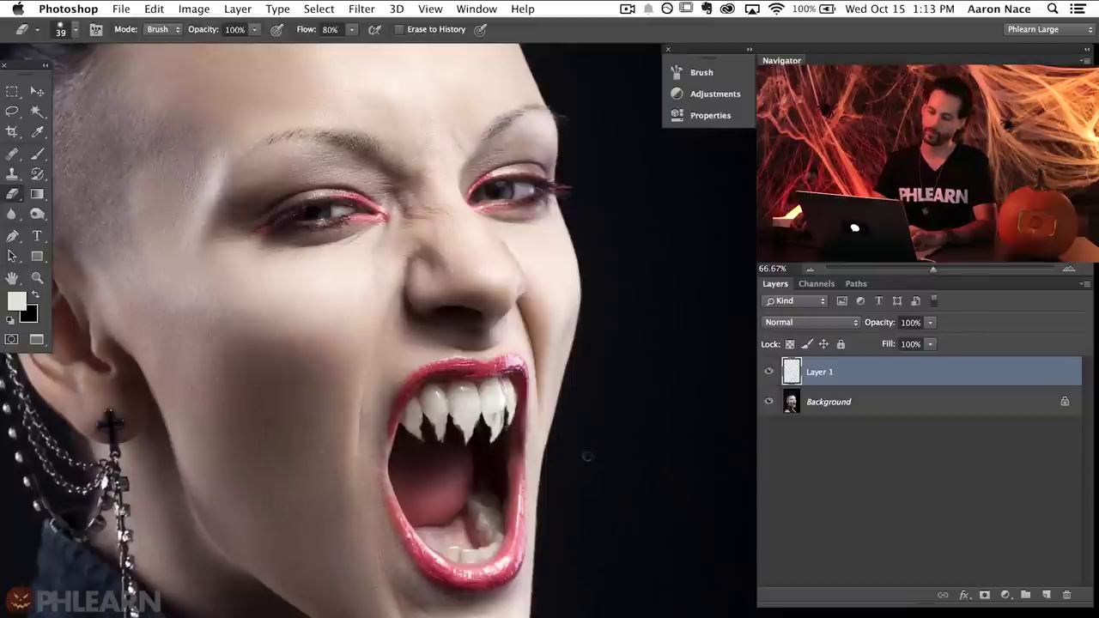
left_click_drag(524, 503, 529, 492)
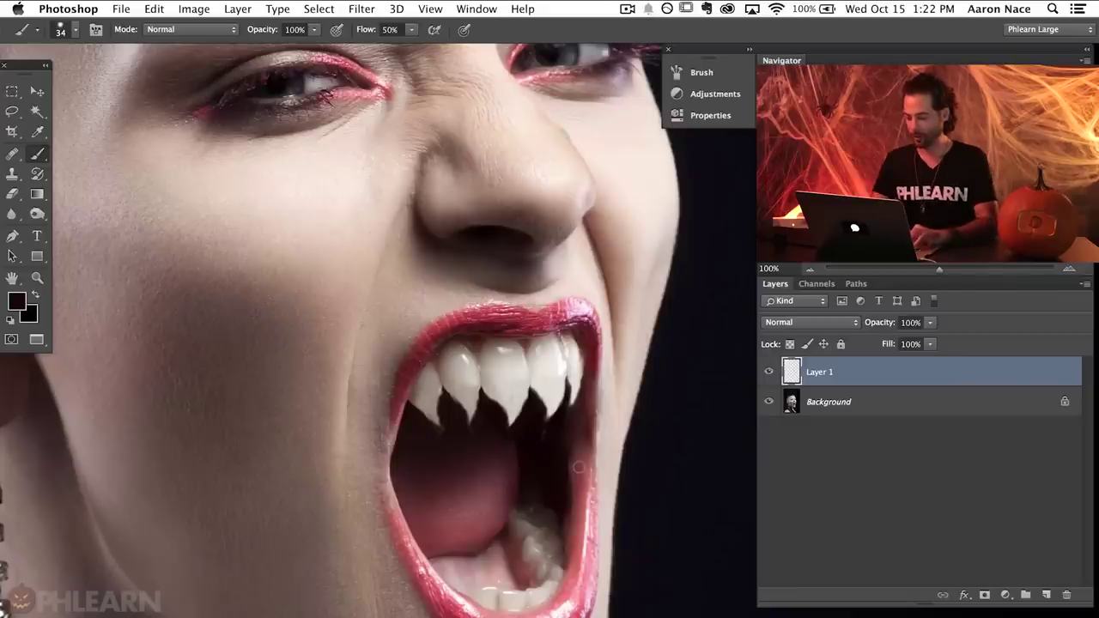
Trace the outline of the central tooth and its fang with a curved Pen tool path.
key("super+plus")
key("super+plus")
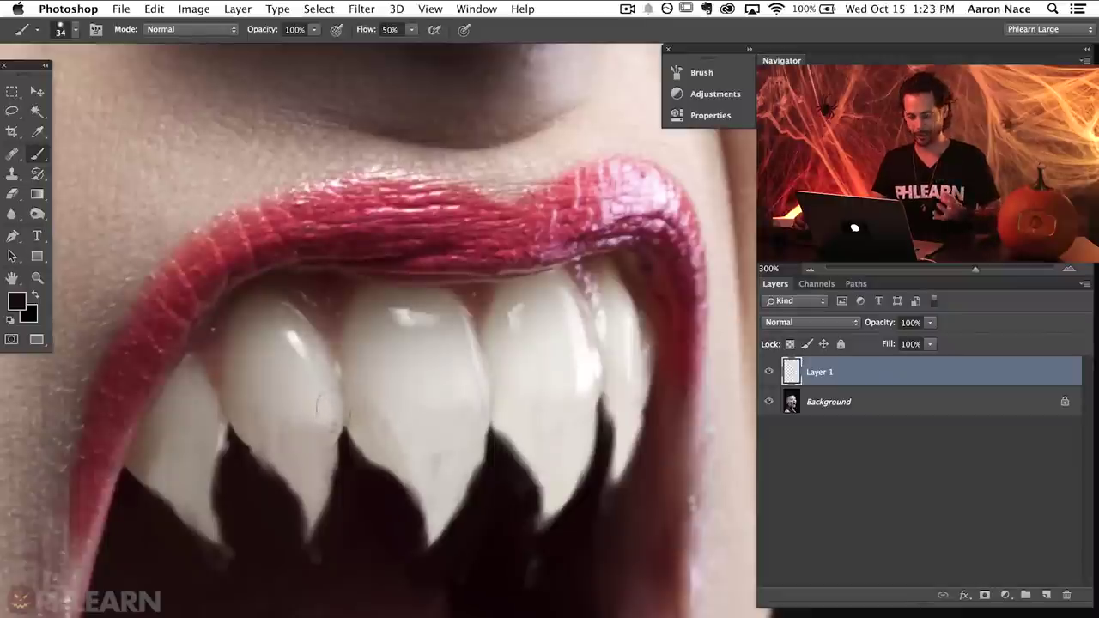
key("p")
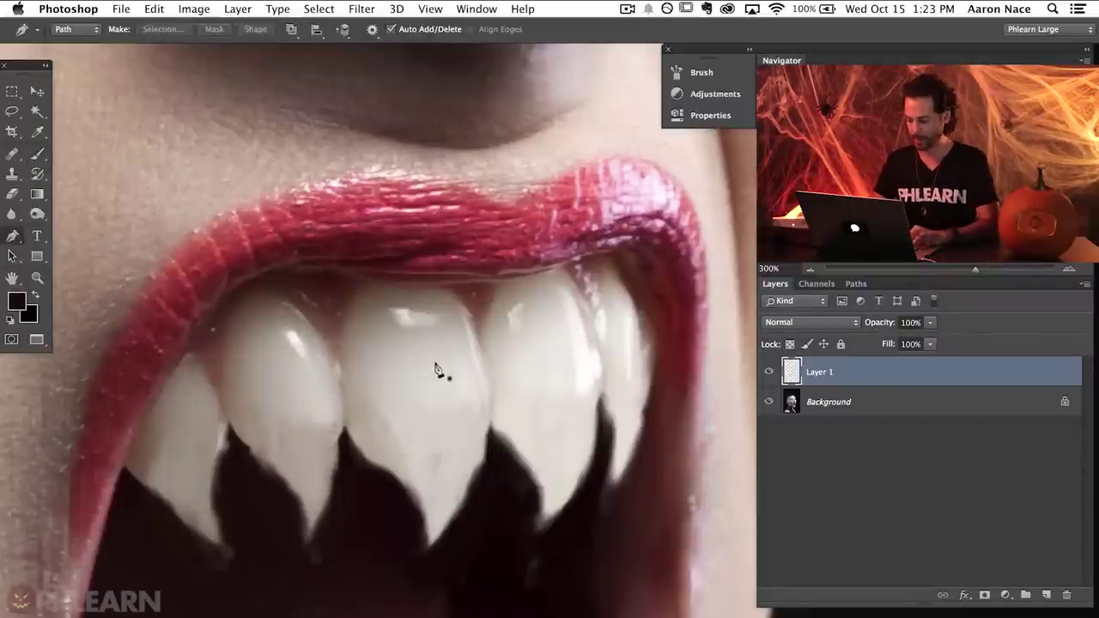
key("super+equal")
left_click_drag(507, 438, 556, 376)
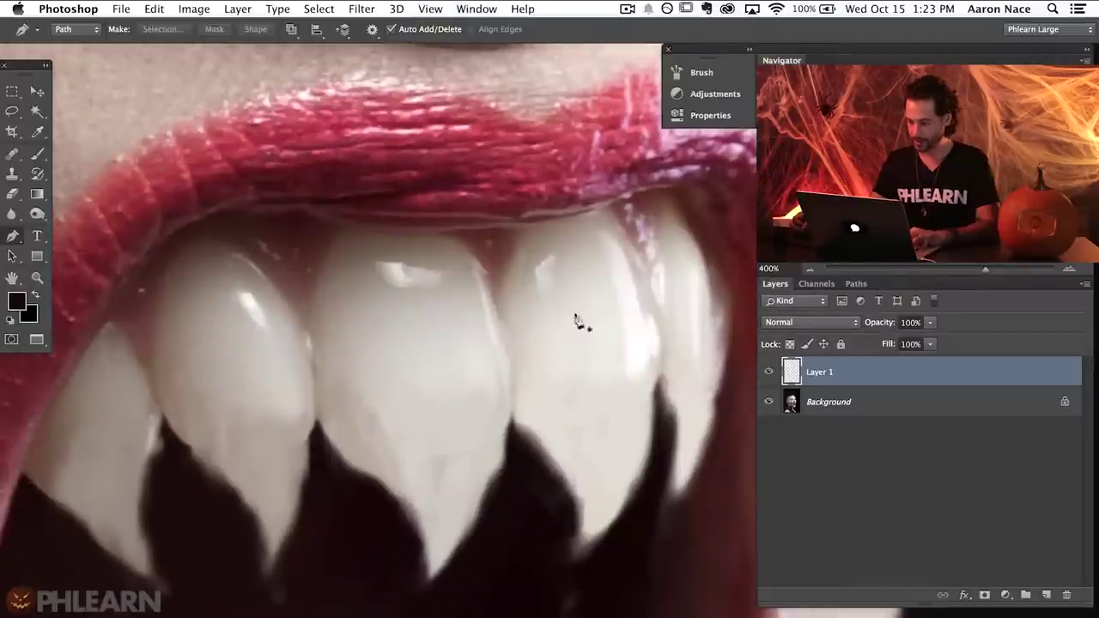
left_click(483, 288)
left_click_drag(497, 470, 459, 543)
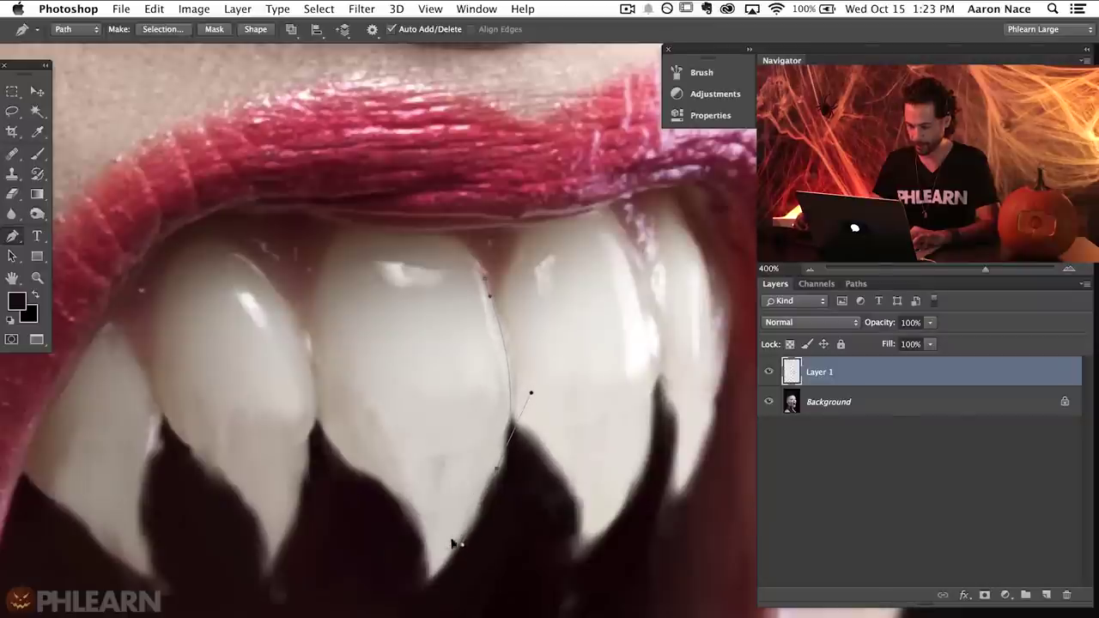
left_click(422, 582)
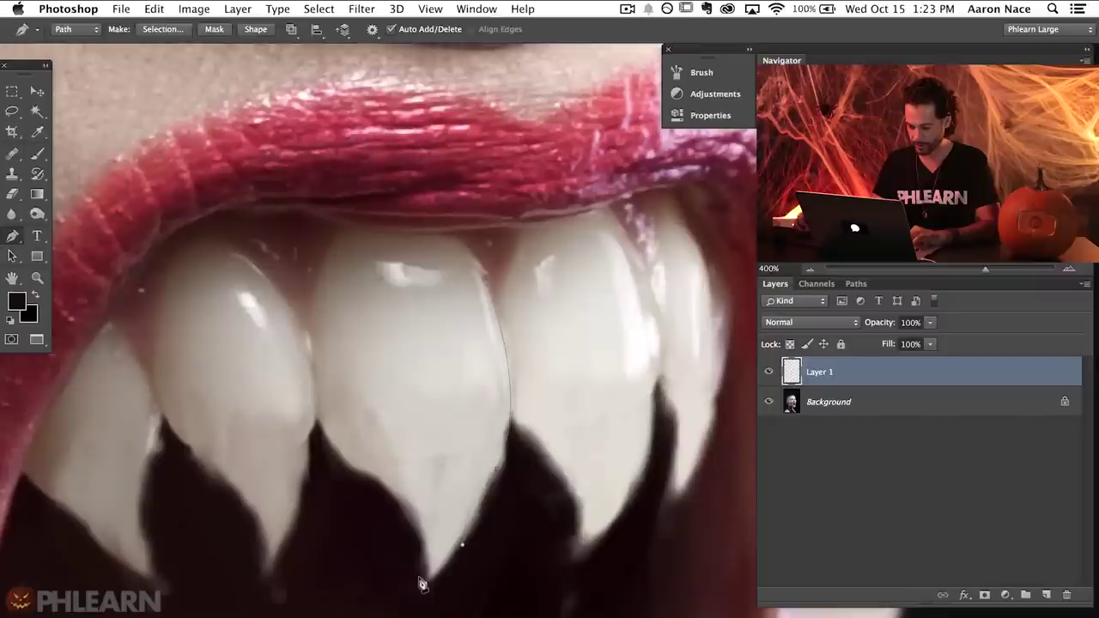
left_click_drag(385, 488, 352, 468)
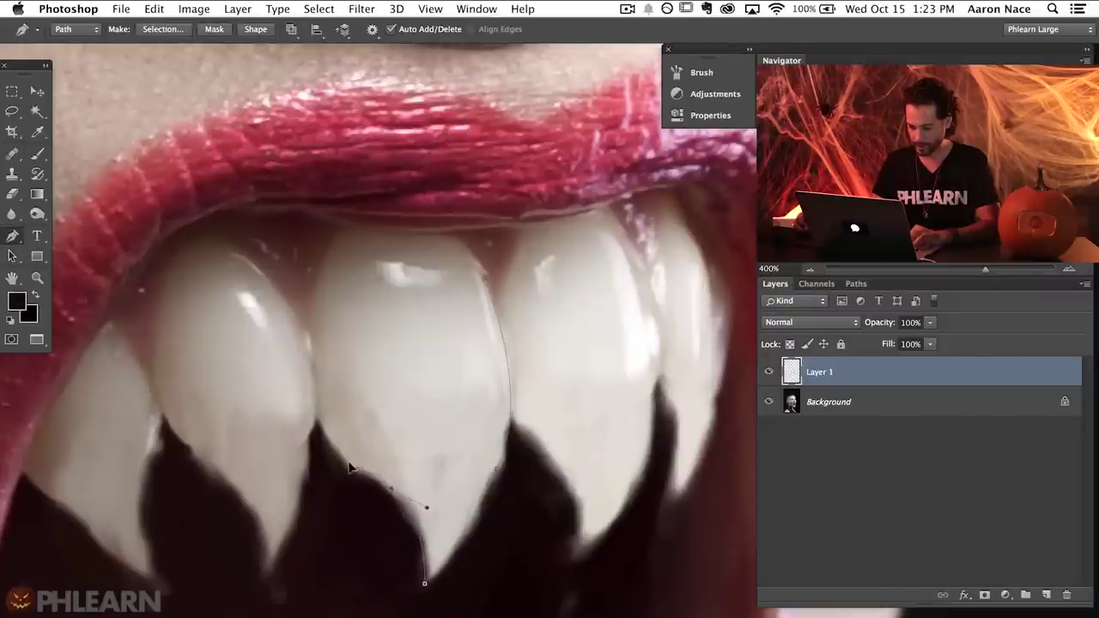
left_click_drag(314, 392, 305, 332)
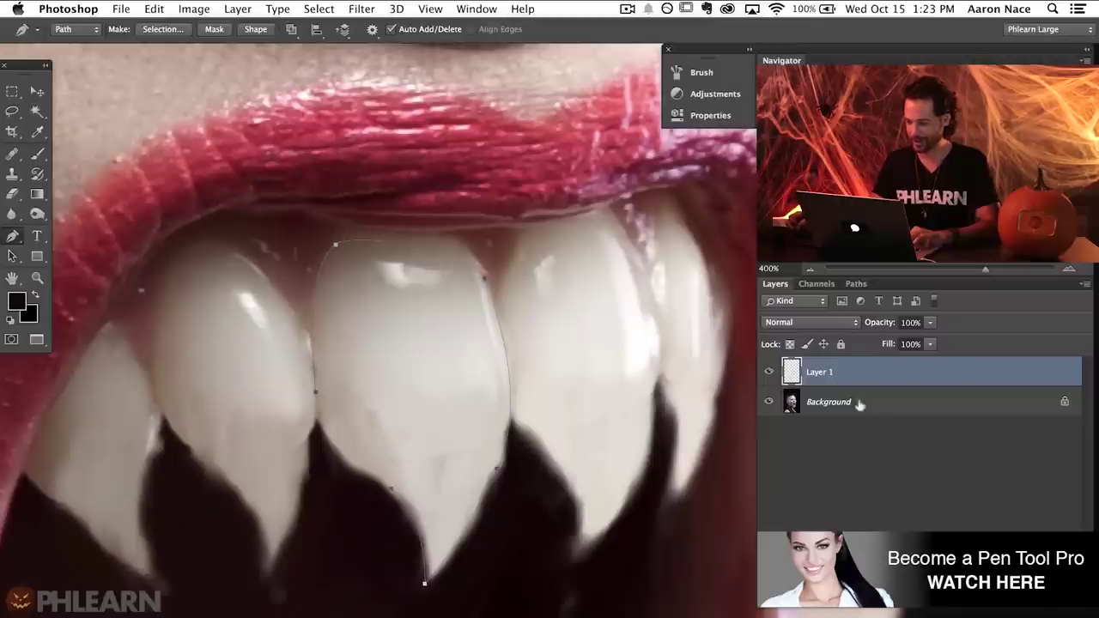
Save the work path as "tooth 1" and load it as a selection.
left_click(858, 284)
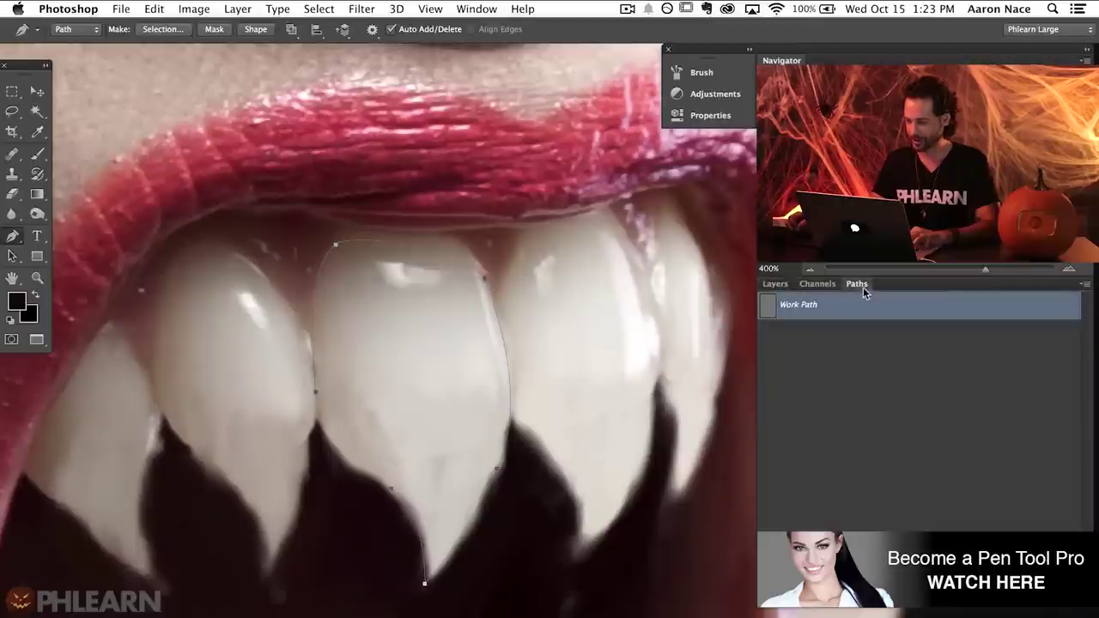
double_click(783, 306)
type("tooth")
key("Return")
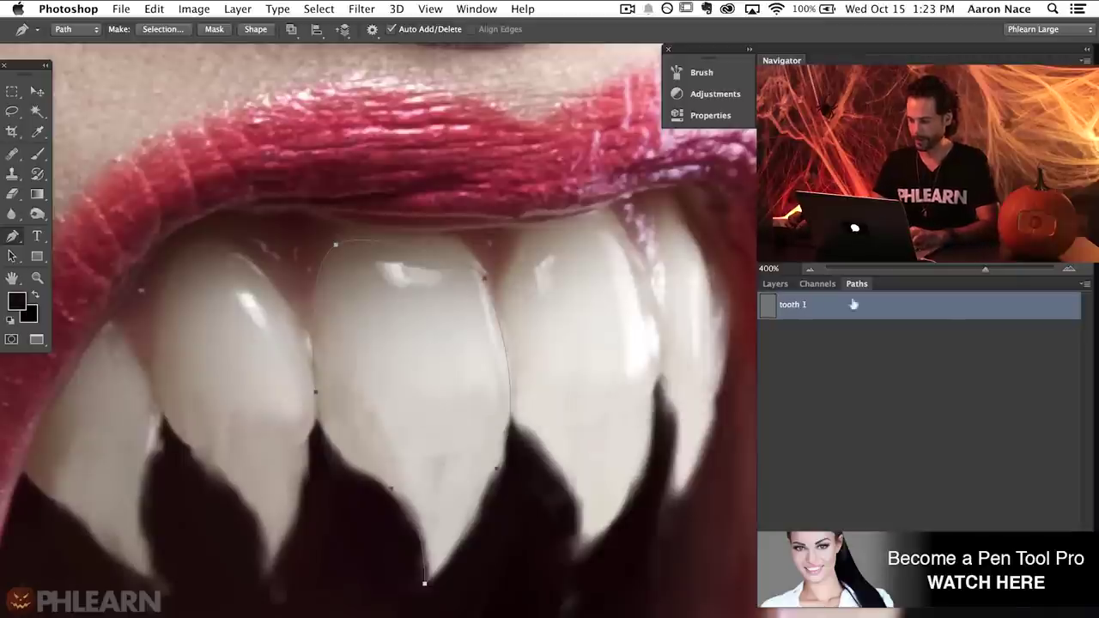
left_click(768, 307, "super")
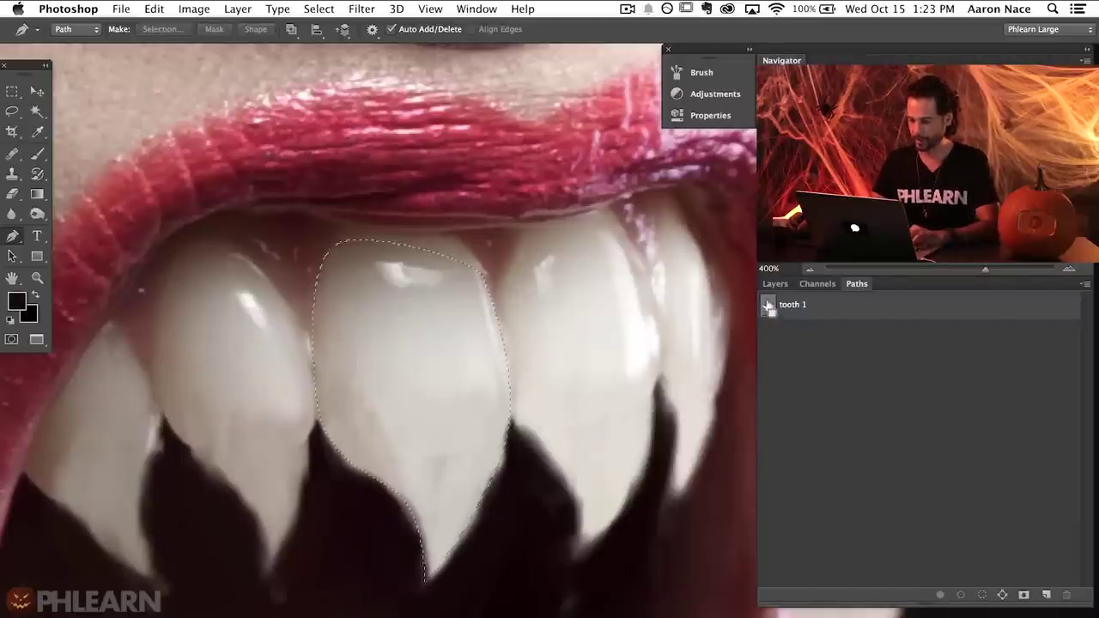
Hide the painted fangs on Layer 1 and add a new empty layer above it.
left_click(775, 284)
left_click(769, 371)
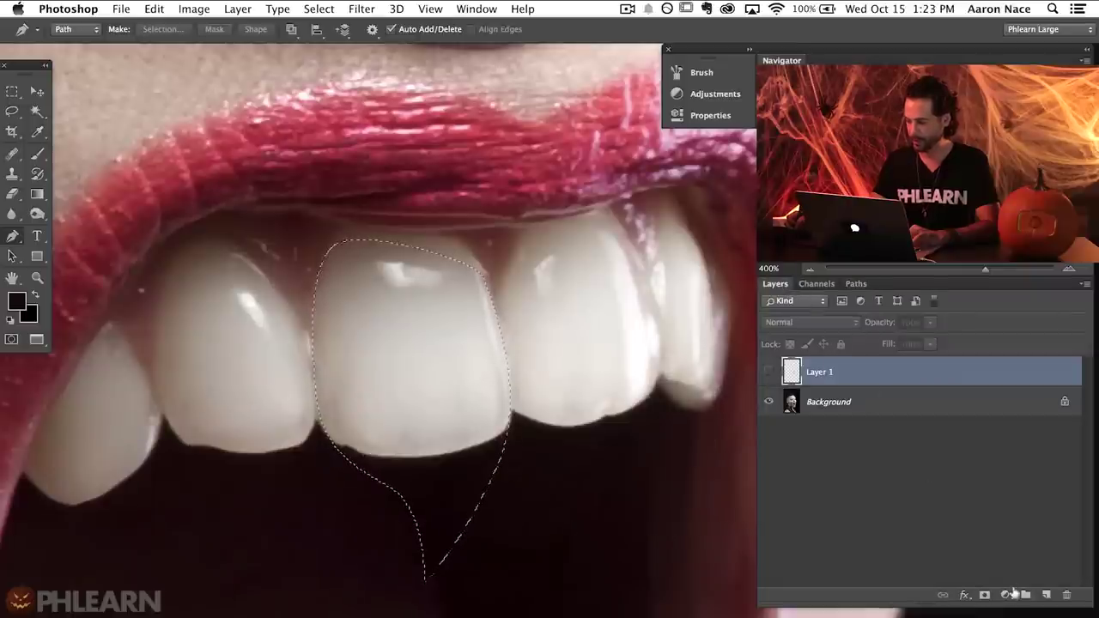
left_click(1046, 594)
Fill the fang area below the central tooth inside the selection with brushed colour sampled from the tooth's edge.
key("b")
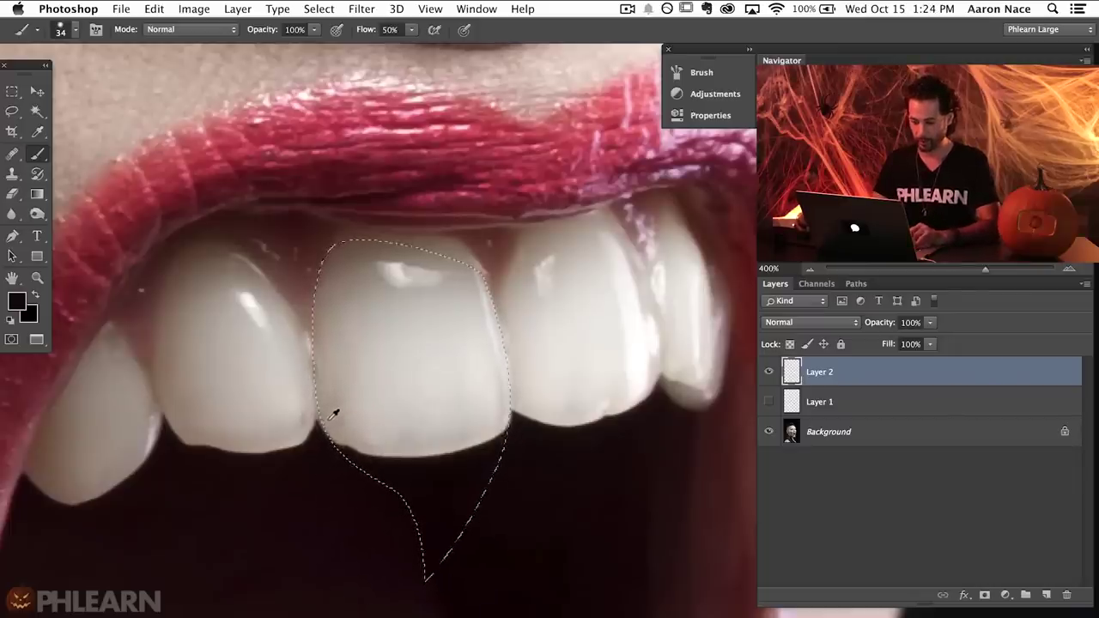
left_click(334, 414, "alt")
mouse_move(344, 464)
left_mouse_down()
mouse_move(408, 493)
mouse_move(425, 532)
mouse_move(468, 475)
mouse_move(502, 464)
mouse_move(462, 470)
mouse_move(515, 444)
mouse_move(444, 476)
left_mouse_up()
mouse_move(384, 460)
left_mouse_down()
mouse_move(436, 497)
mouse_move(409, 550)
left_mouse_up()
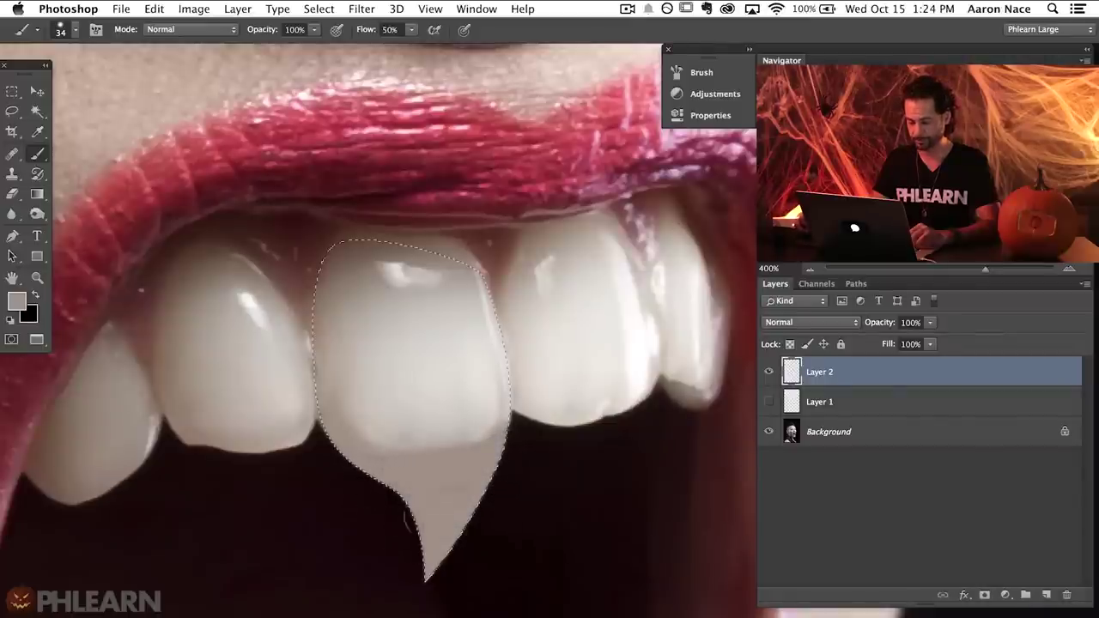
Hide the selection outline and blend the fang into the central tooth with colour sampled near its lower edge.
key("super+h")
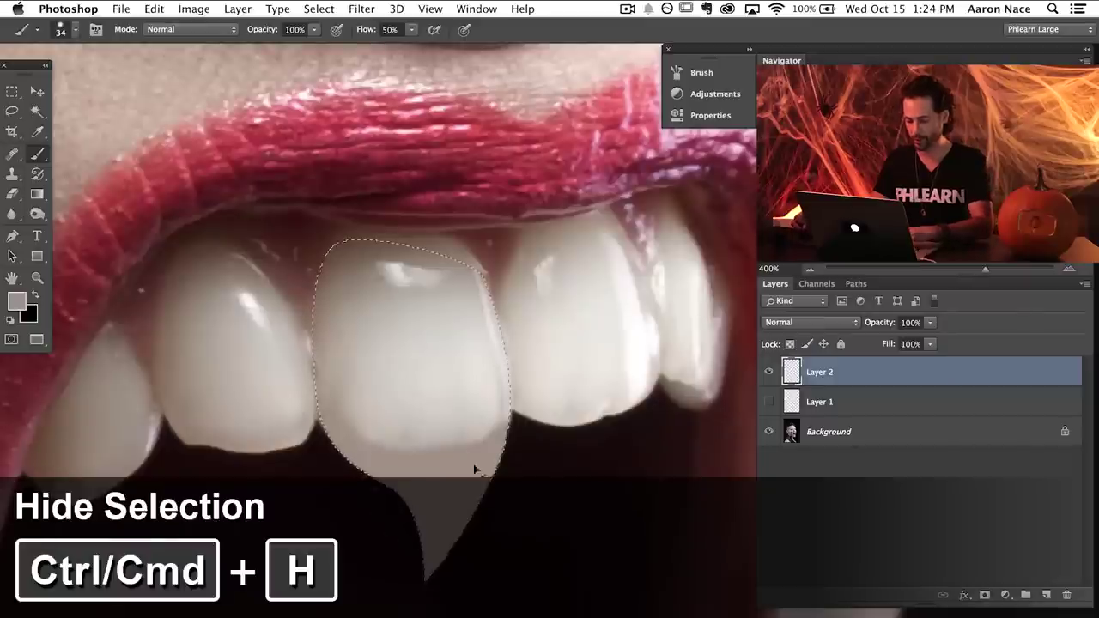
key("super+minus")
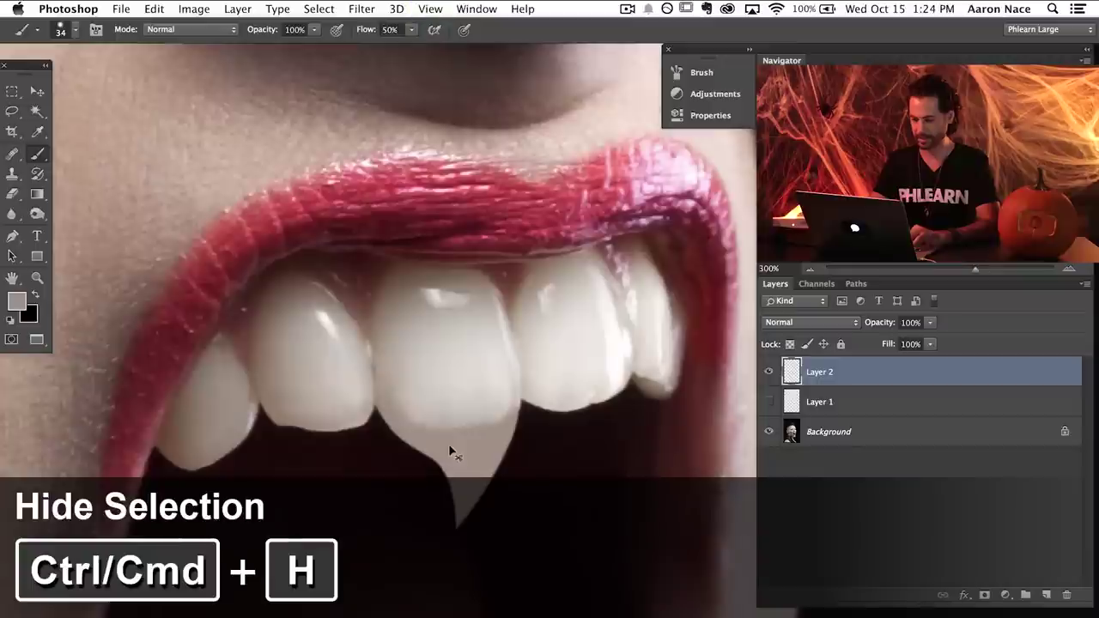
left_click(447, 405, "alt")
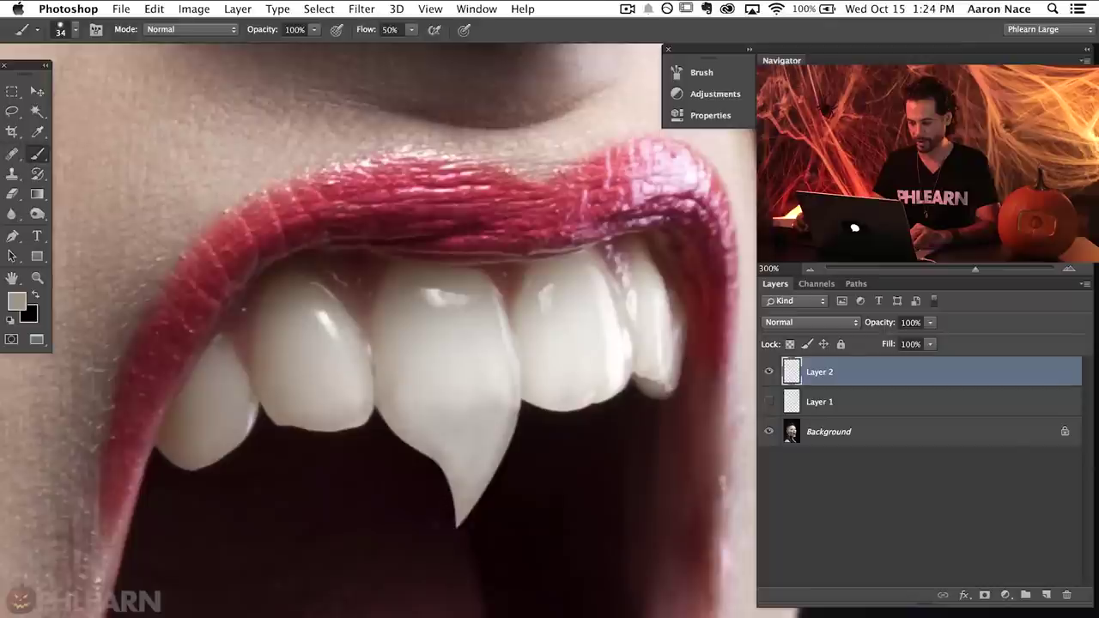
Refine the fang's shading on Layer 2 with tones sampled from the central tooth and compare it with the original.
left_click(498, 378, "alt")
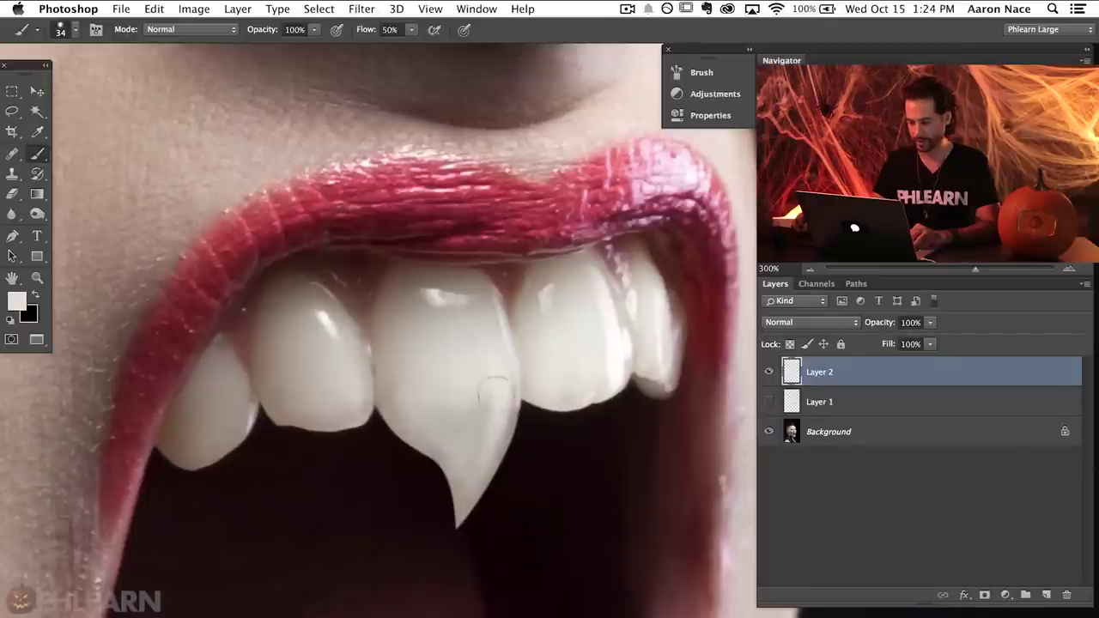
left_click(466, 437, "alt")
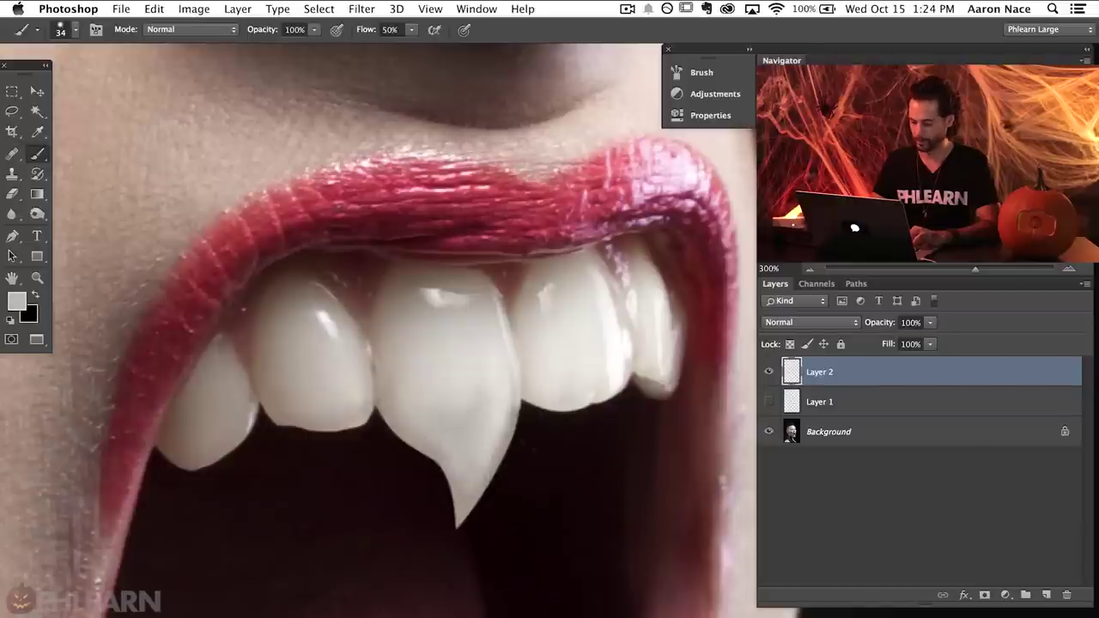
key("super+1")
key("super+plus")
key("super+plus")
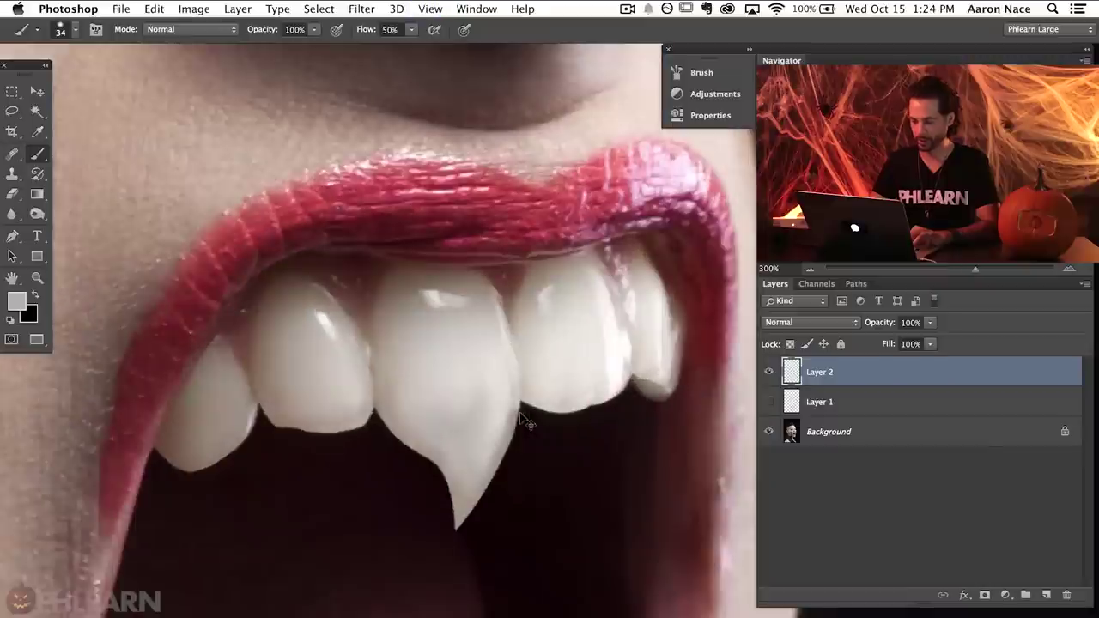
left_click(390, 378, "alt")
left_click(434, 405, "alt")
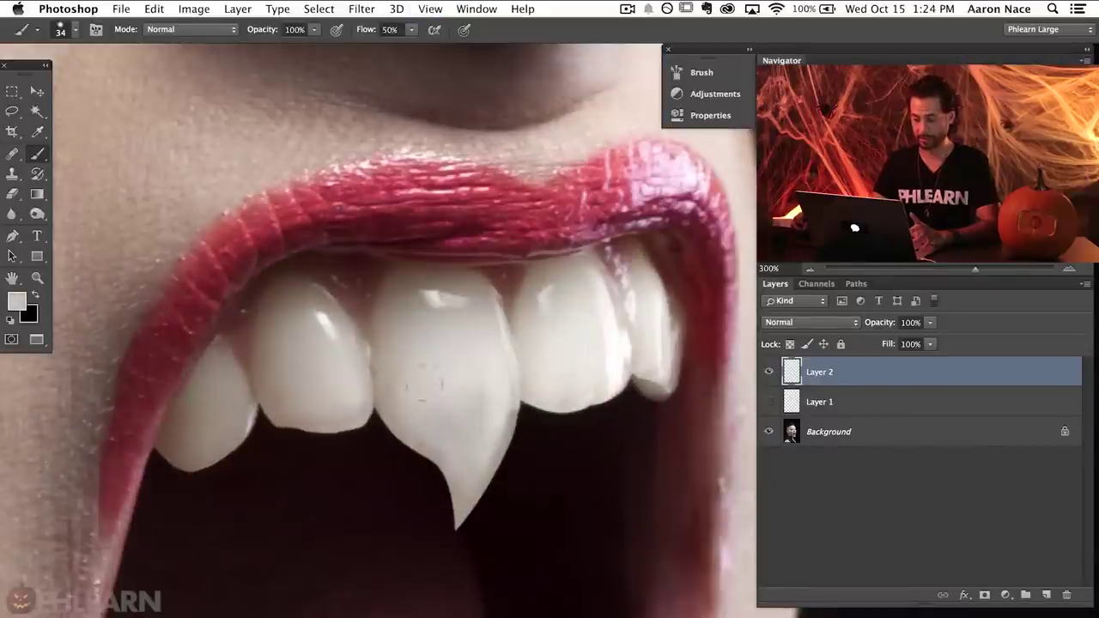
left_click(510, 416, "alt")
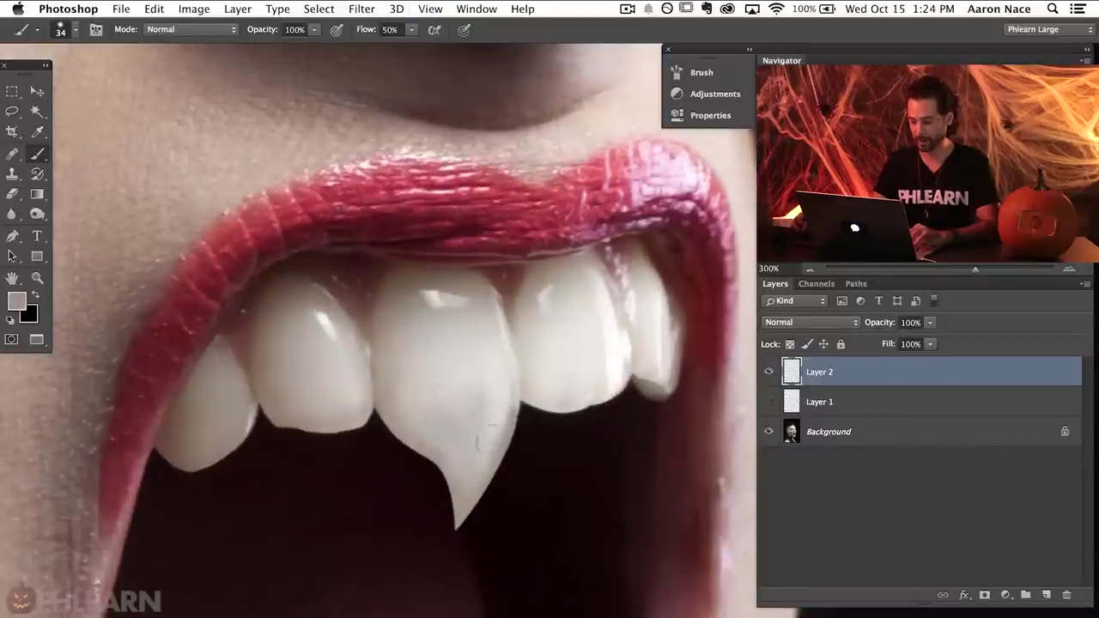
left_click(769, 371)
left_click(769, 371)
left_click(768, 371)
left_click(768, 371)
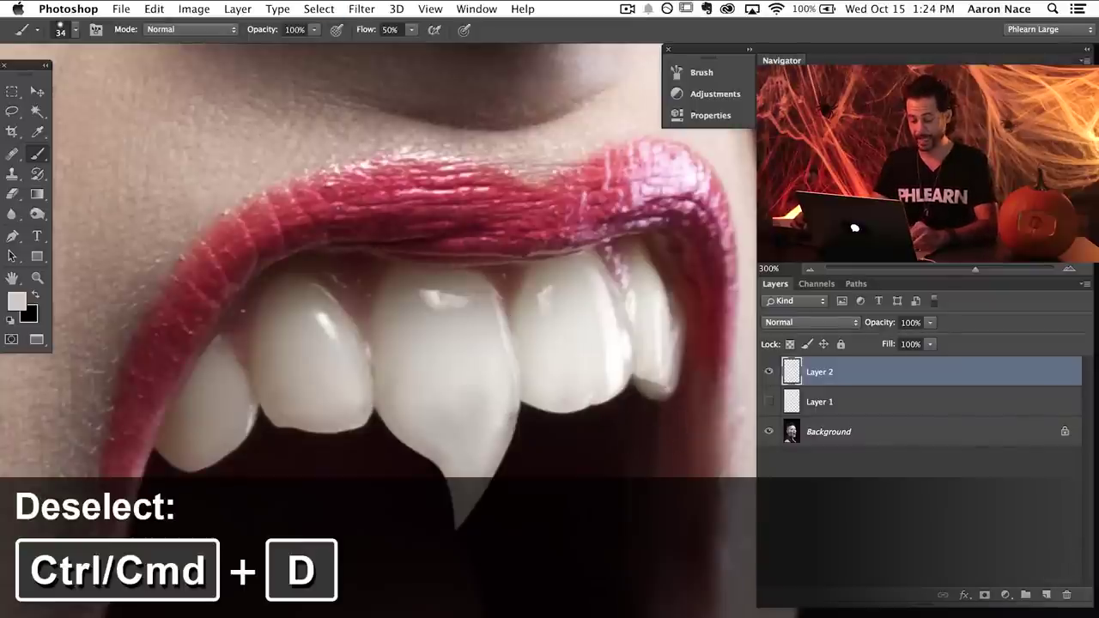
Clone the highlight from the neighbouring tooth onto the fang on a new layer and set that layer's blend mode to Lighten.
key("s")
mouse_move(490, 318)
left_mouse_down()
mouse_move(378, 305)
mouse_move(342, 344)
left_mouse_up()
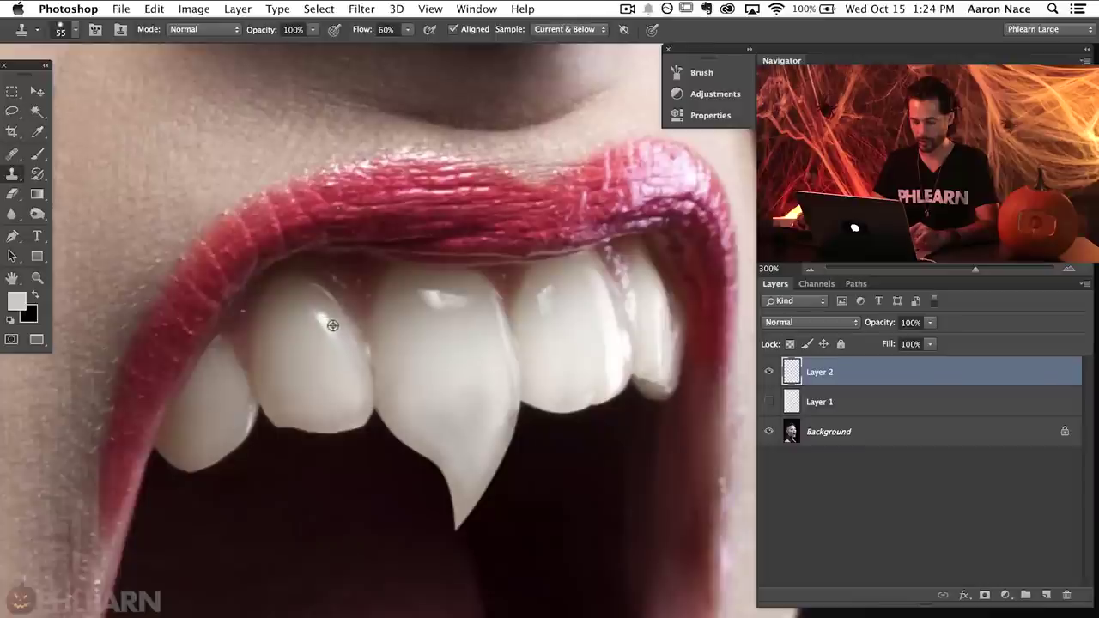
key("super+shift+alt+n")
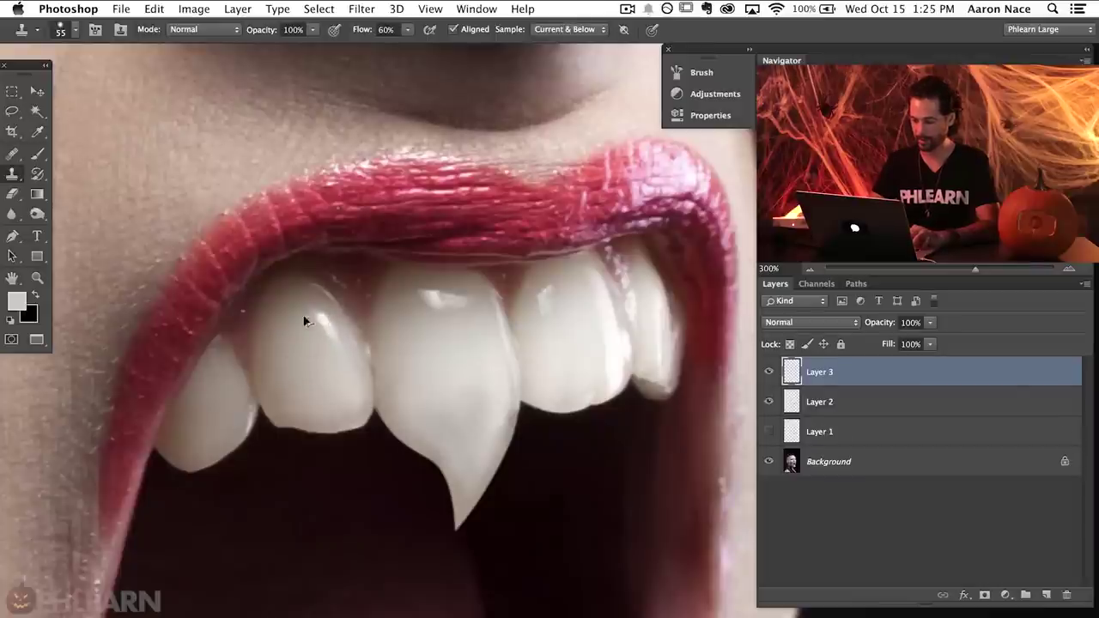
left_click_drag(473, 400, 478, 392)
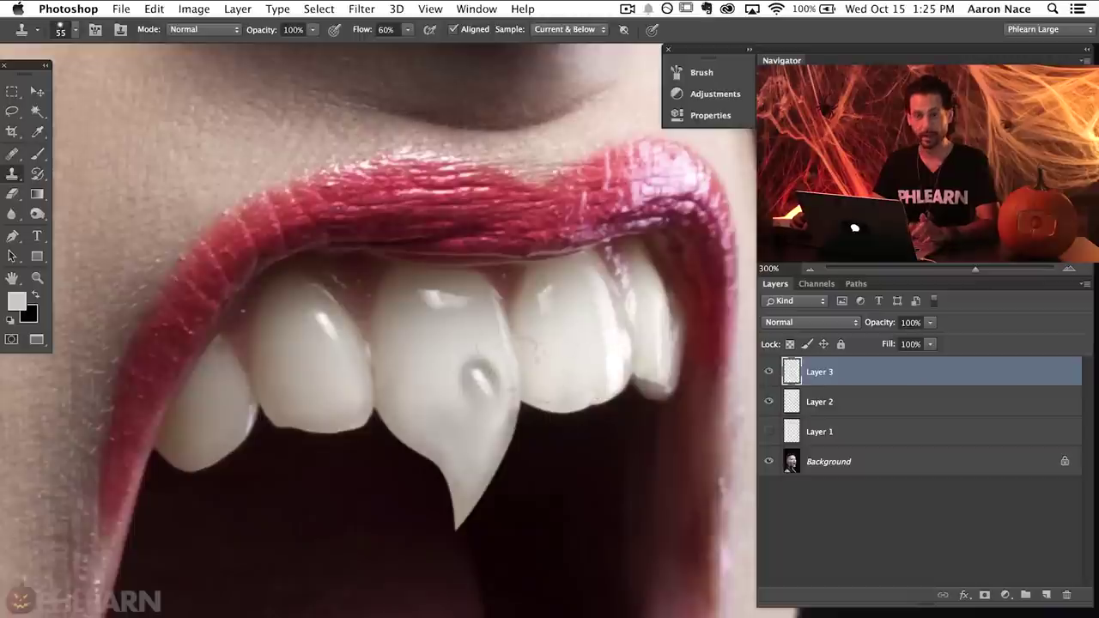
left_click(803, 325)
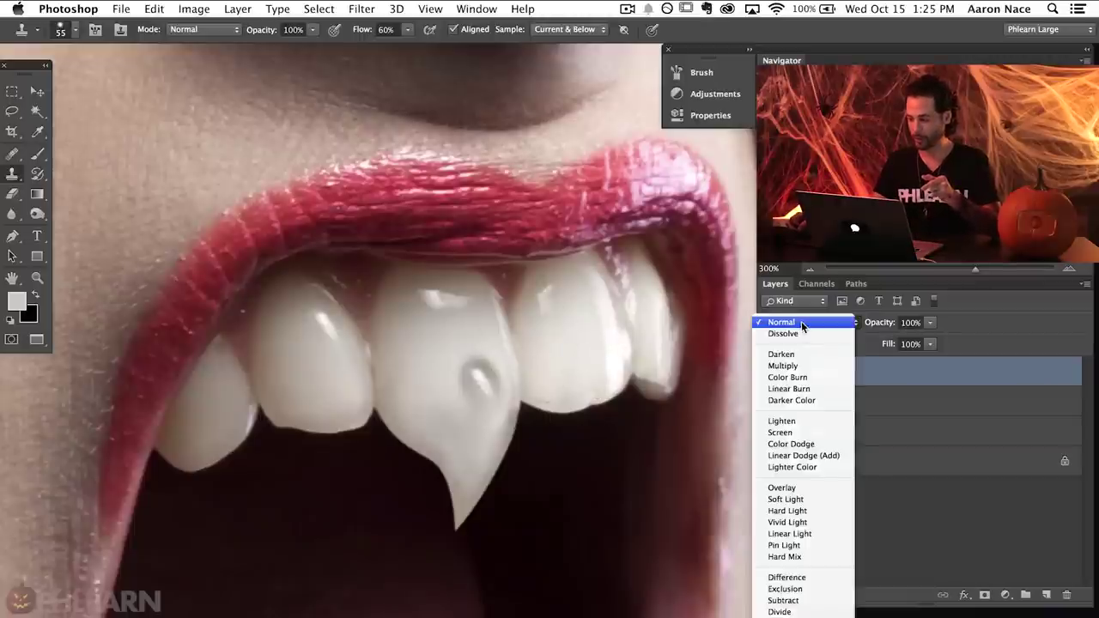
left_click(761, 422)
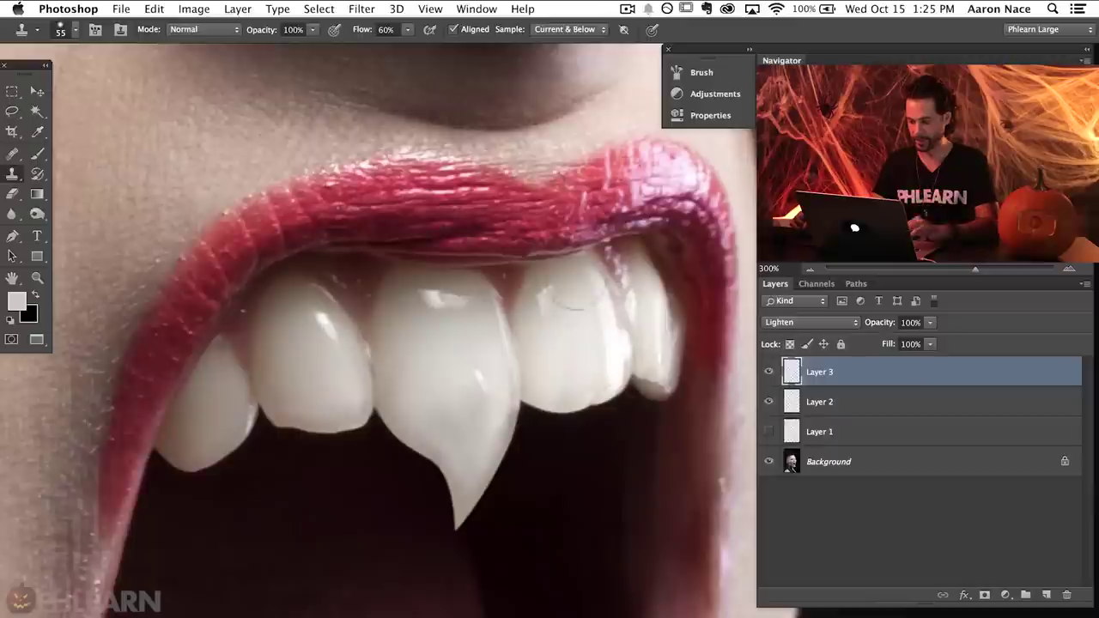
Place the cloned highlight along the fang's edge, rotated about 18° and scaled to about 127% width and 339% height.
key("v")
left_click_drag(507, 412, 499, 509)
key("ctrl+t")
left_click_drag(569, 473, 542, 497)
left_click_drag(470, 440, 484, 463)
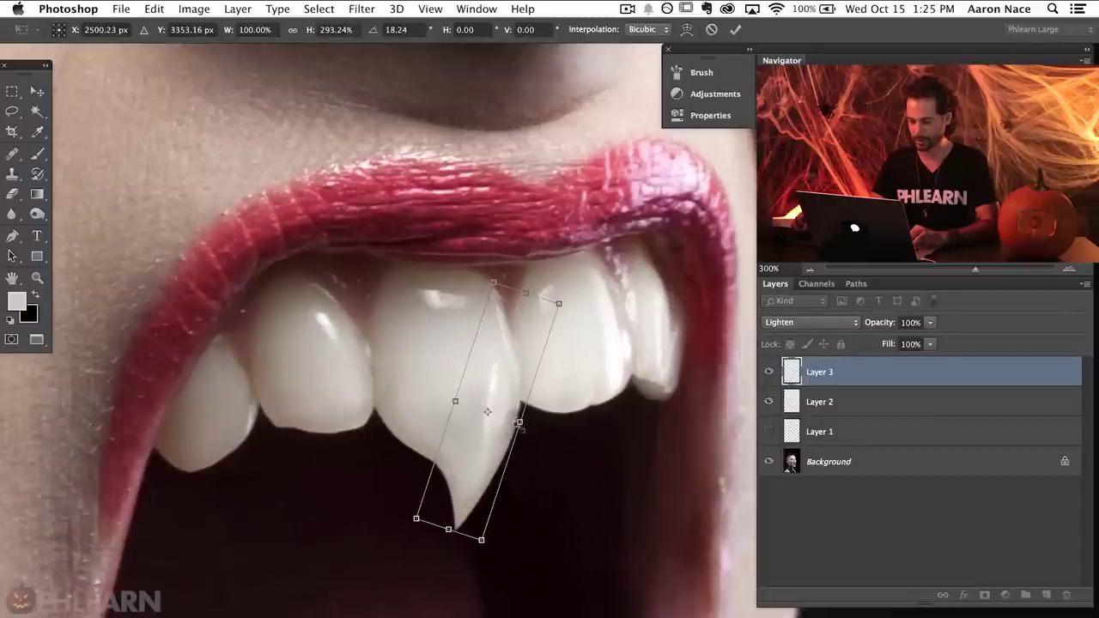
left_click_drag(520, 423, 538, 428)
left_click_drag(459, 531, 446, 569)
left_click_drag(482, 487, 474, 463)
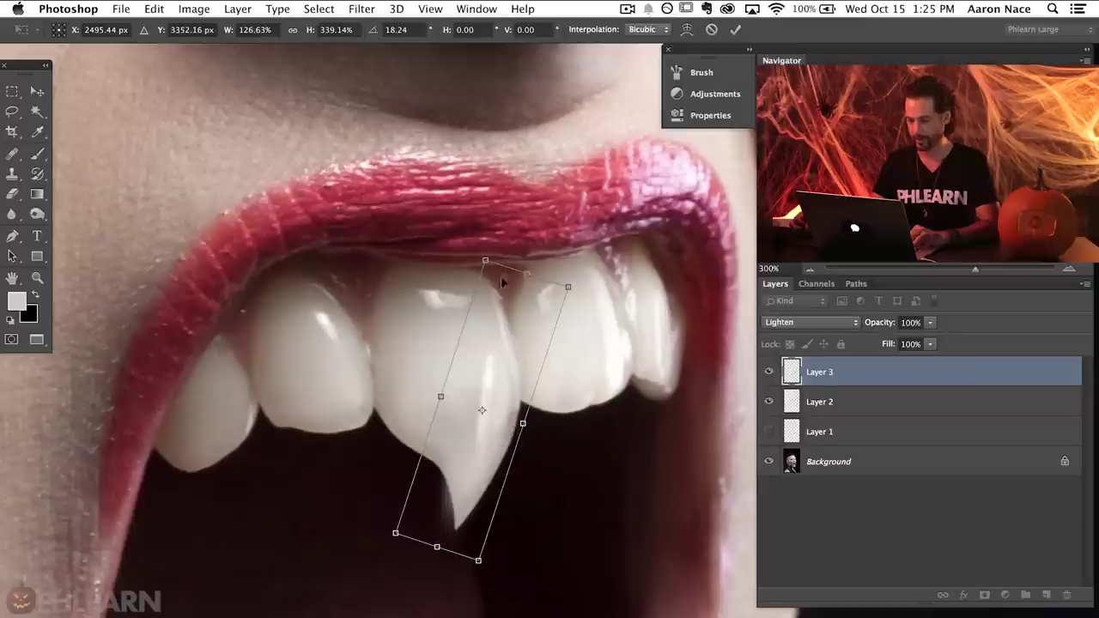
Warp the stretched highlight so it curves along the fang's outer edge towards the tip.
right_click(485, 371)
left_click(533, 461)
left_click_drag(457, 395, 483, 398)
left_click_drag(482, 332, 473, 345)
left_click_drag(486, 260, 467, 272)
left_click_drag(483, 386, 488, 384)
left_click_drag(487, 471, 482, 483)
left_click_drag(513, 373, 520, 370)
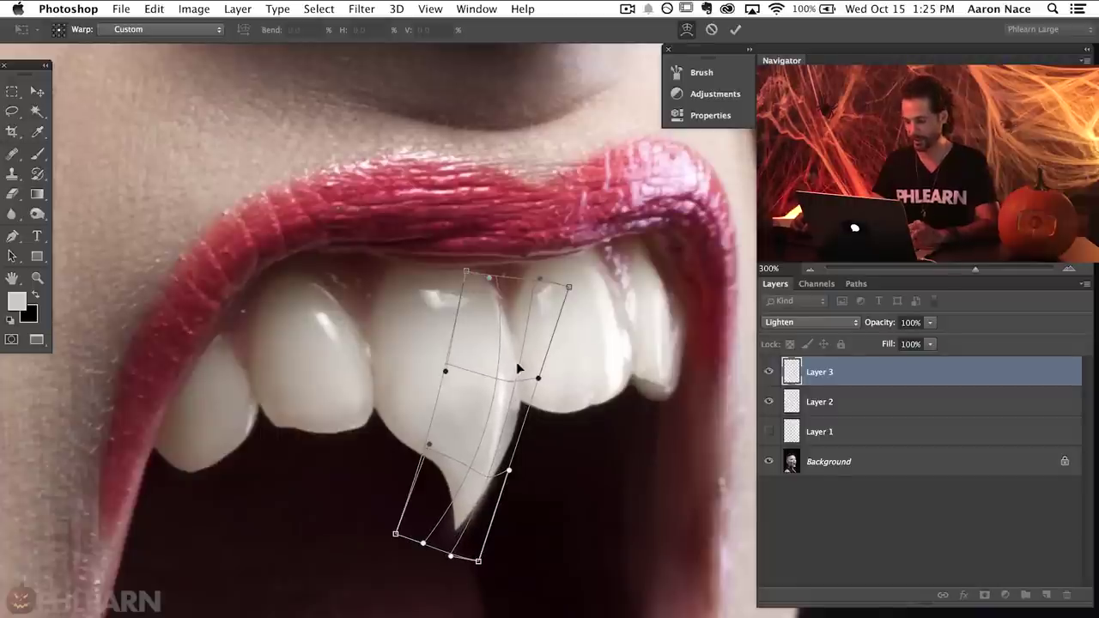
key("Return")
Reposition the highlight, rotate it about -2.6° and warp it again to match the curve of the tooth's side.
mouse_move(513, 458)
left_mouse_down()
mouse_move(514, 443)
mouse_move(559, 446)
mouse_move(519, 443)
left_mouse_up()
key("ctrl+t")
right_click(478, 418)
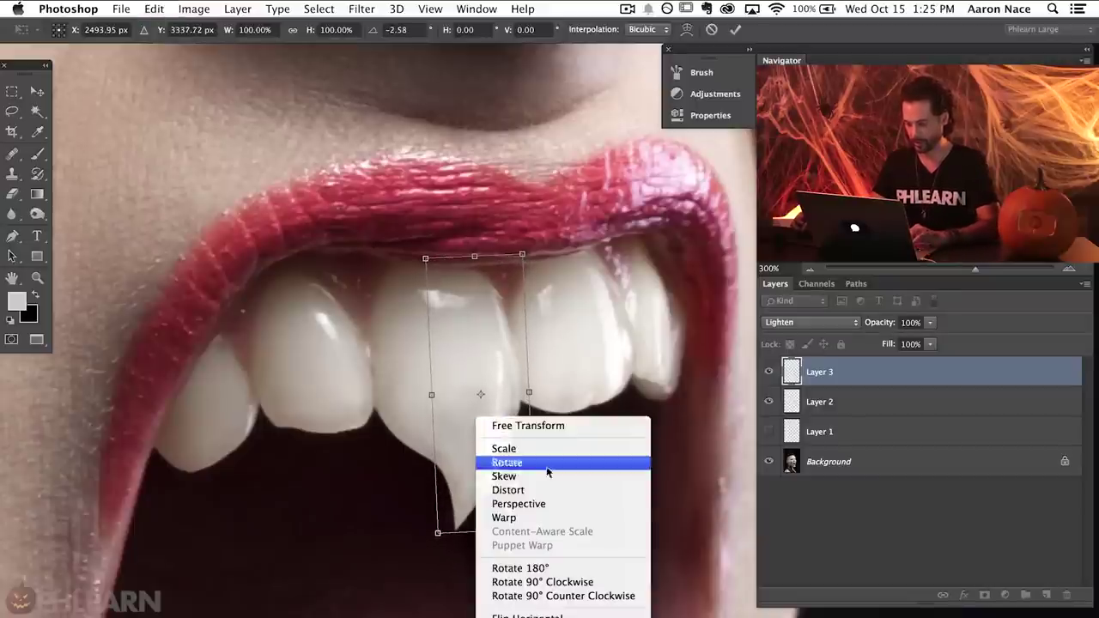
left_click(542, 518)
left_click_drag(504, 317, 469, 280)
left_click_drag(496, 393, 510, 405)
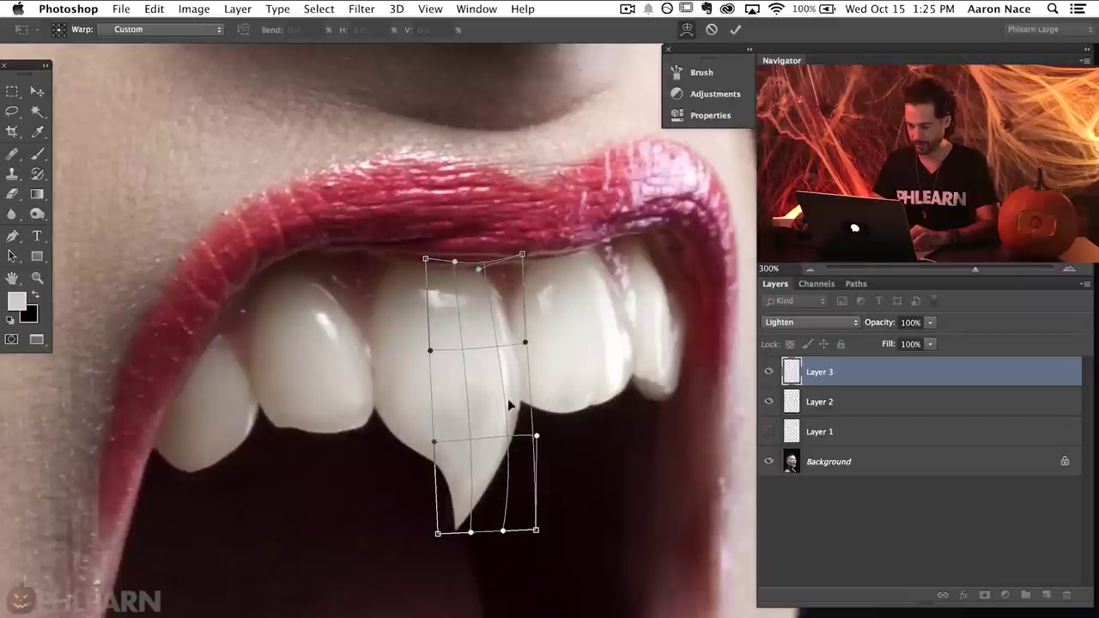
left_click_drag(510, 474, 516, 472)
left_click_drag(474, 295, 465, 295)
left_click_drag(505, 375, 516, 375)
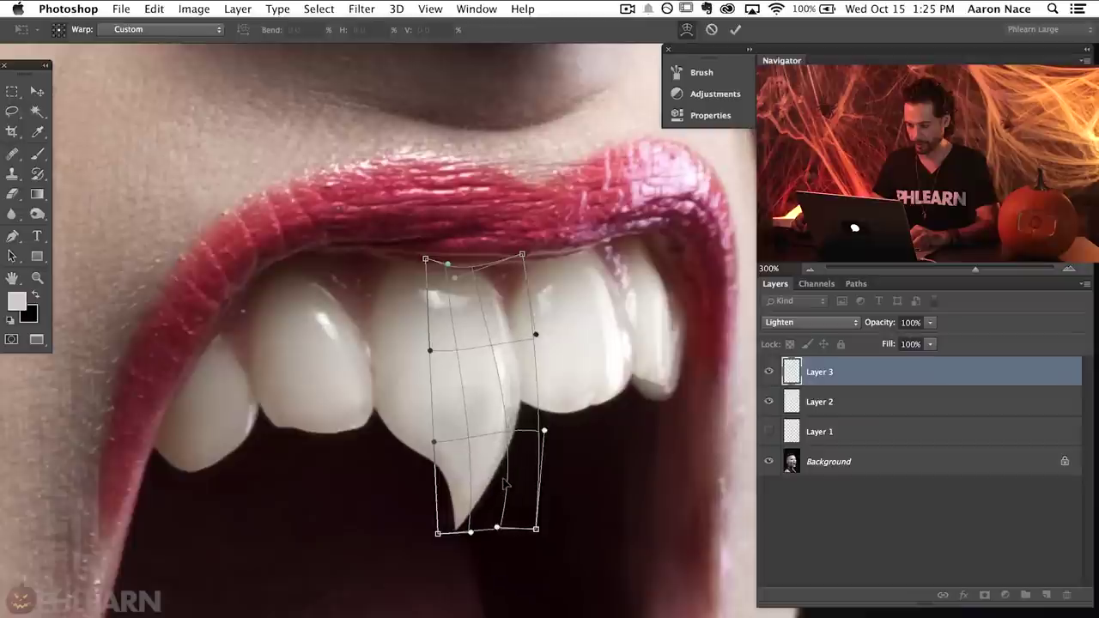
key("Return")
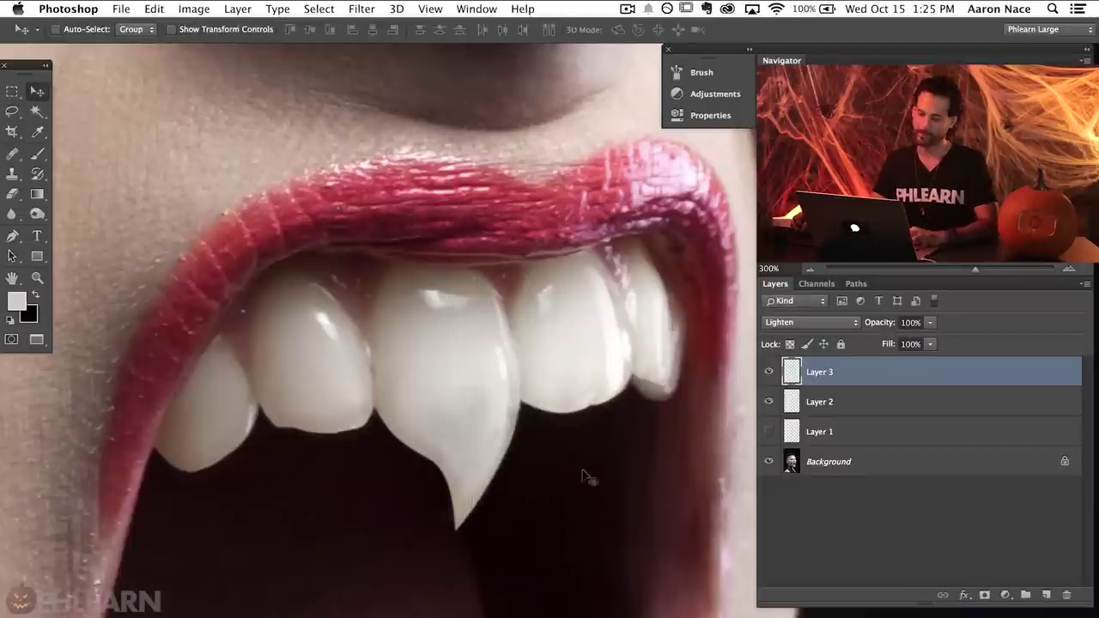
Fine-tune the highlight's rotation and position, and compare the tooth with and without the painted fang.
key("super+t")
left_click_drag(592, 491, 569, 501)
key("Return")
left_click_drag(493, 485, 496, 485)
mouse_move(577, 494)
left_mouse_down()
mouse_move(607, 490)
mouse_move(558, 495)
mouse_move(574, 472)
left_mouse_up()
key("super+t")
key("Return")
key("super+1")
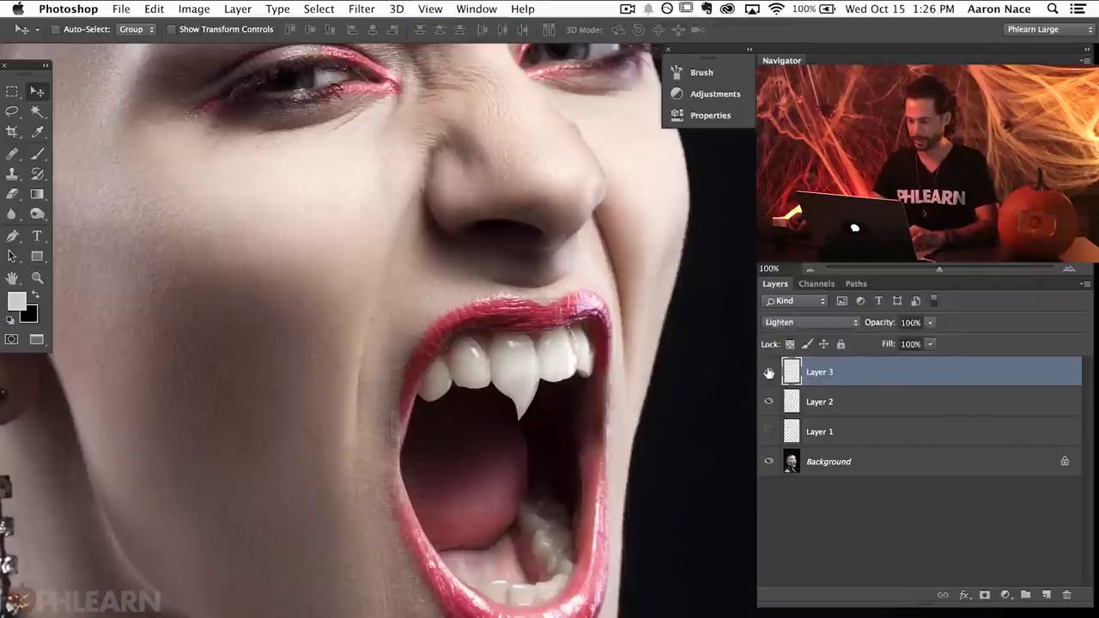
left_click(768, 402)
left_click(767, 402)
left_click(768, 402)
left_click(768, 402)
Apply a Gaussian Blur with a 0.4 pixel radius to the painted fang on Layer 2.
left_click(838, 402)
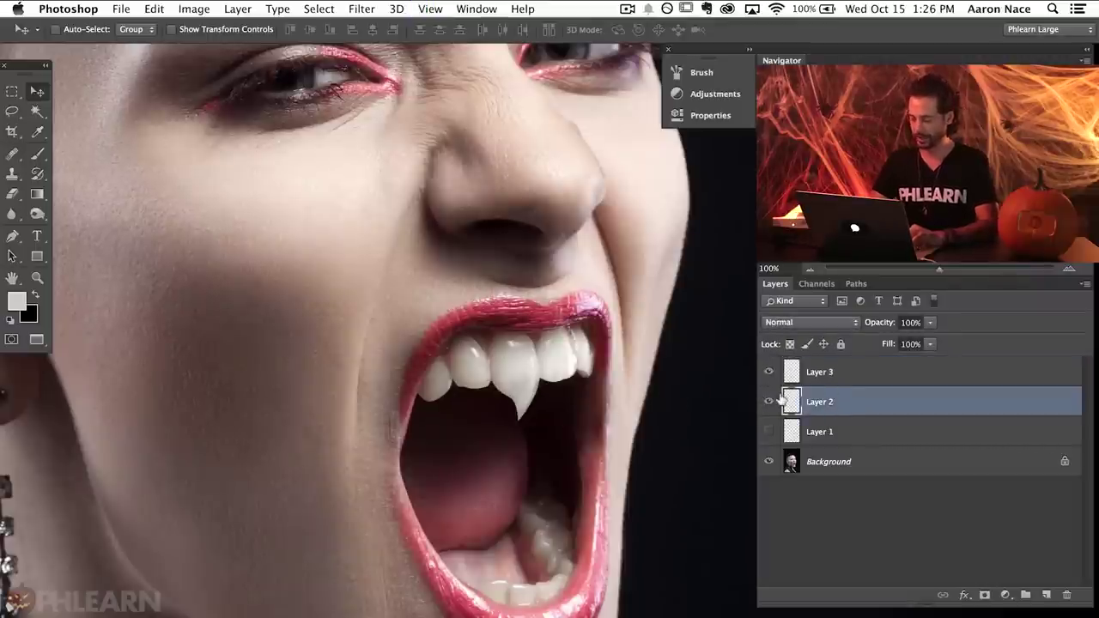
key("super+plus")
key("super+plus")
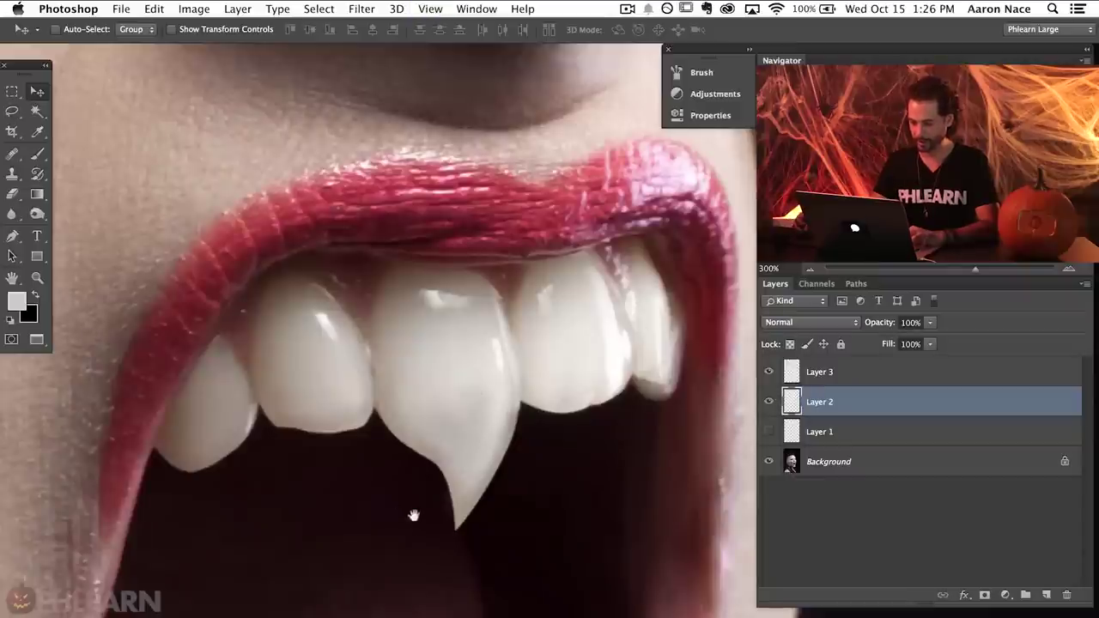
left_click_drag(410, 464, 424, 403)
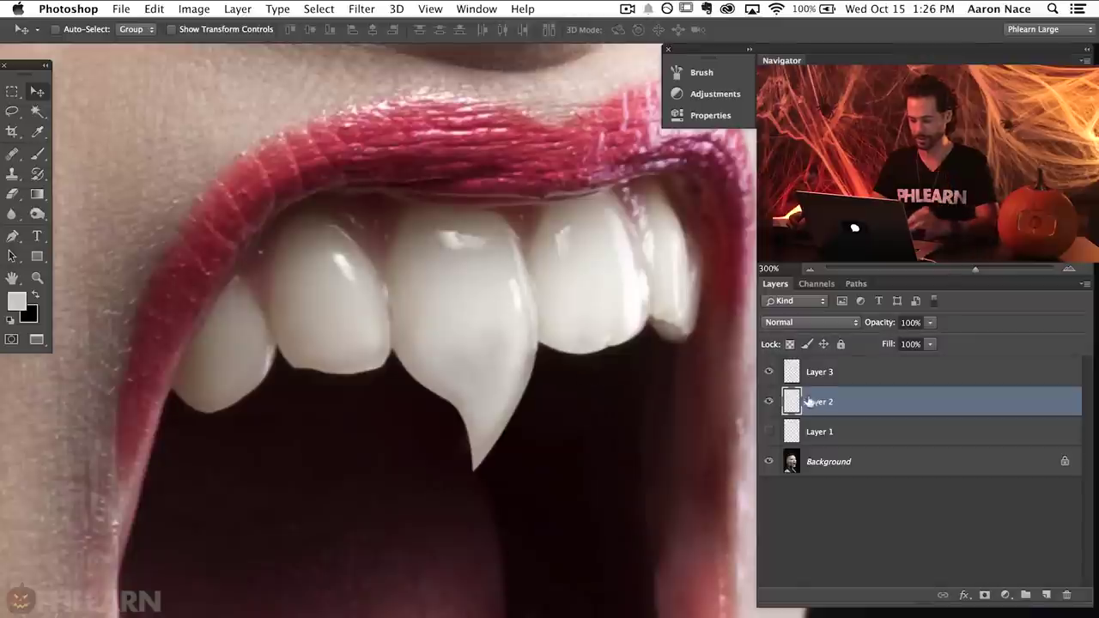
left_click(362, 10)
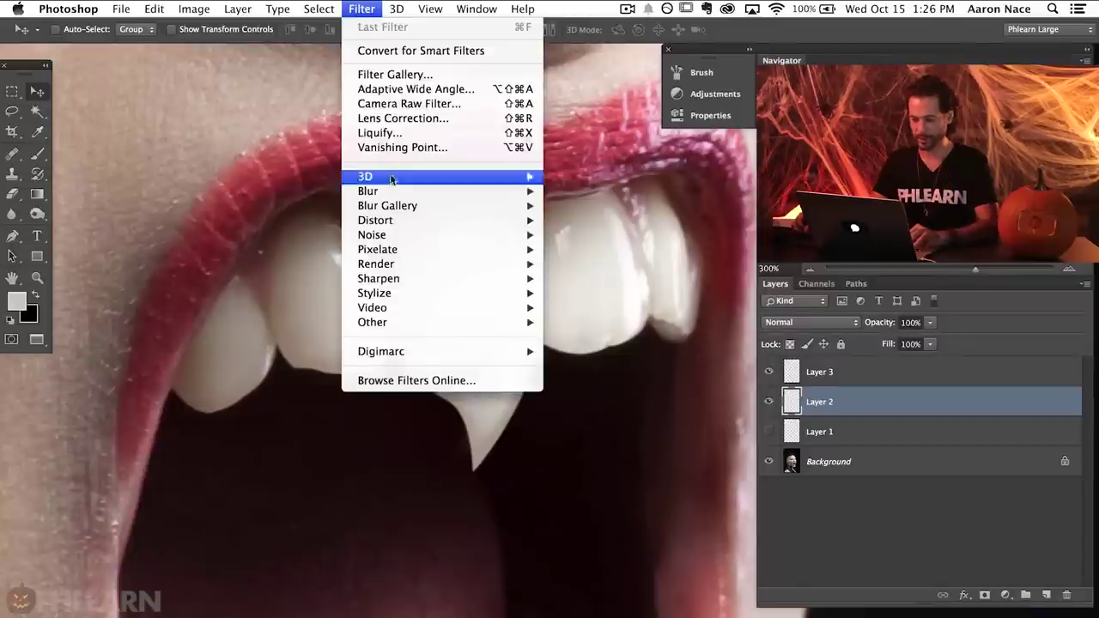
mouse_move(401, 198)
left_click(606, 249)
left_click_drag(481, 263, 190, 256)
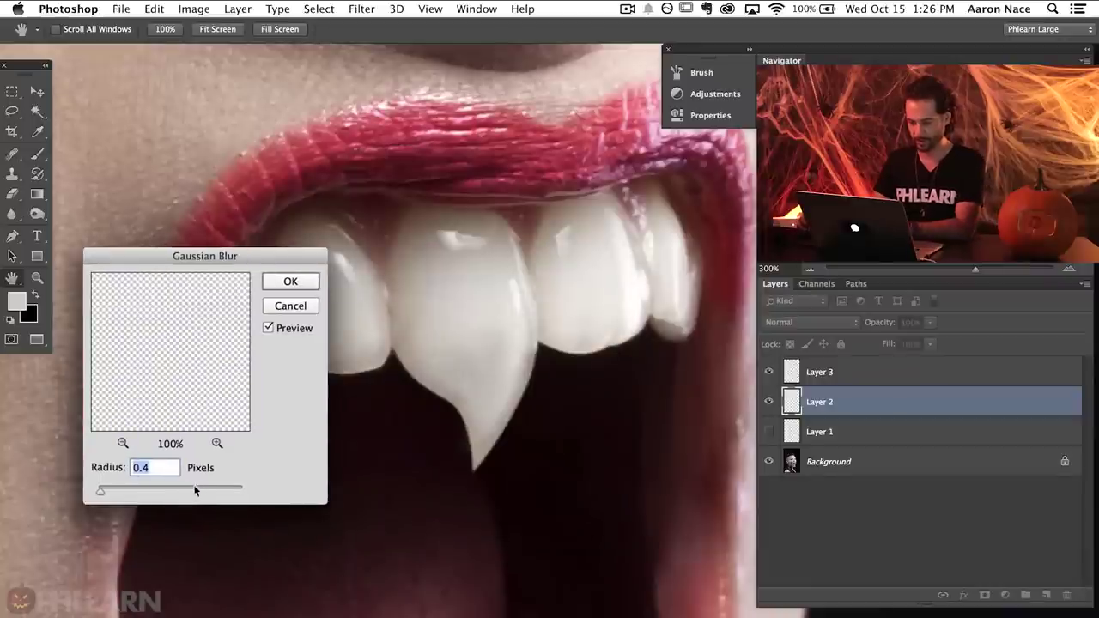
key("Down")
key("Down")
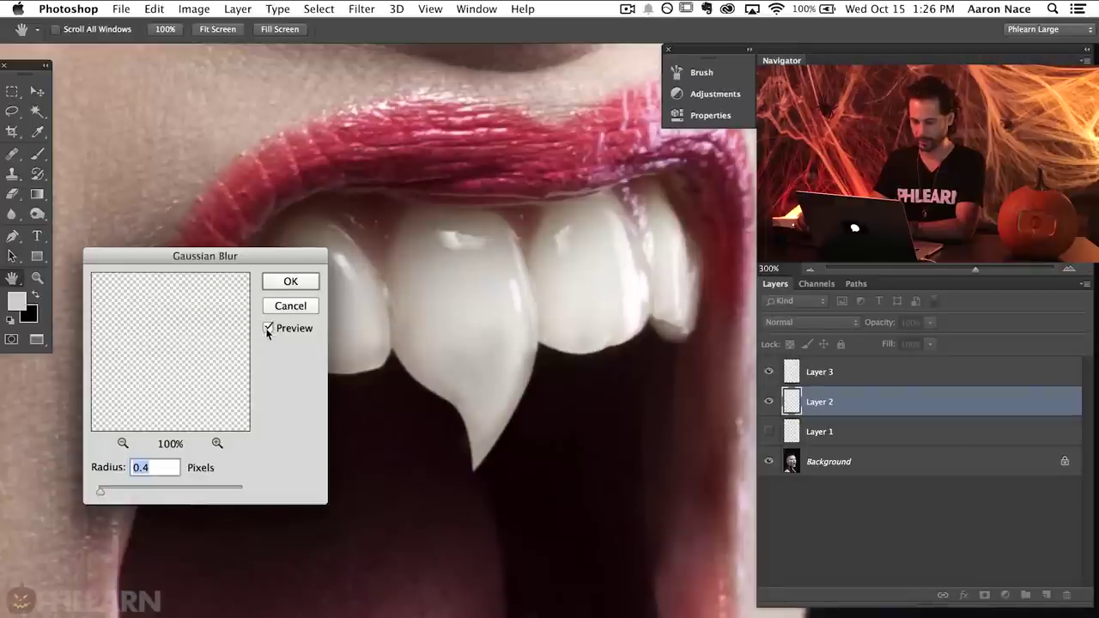
left_click(292, 282)
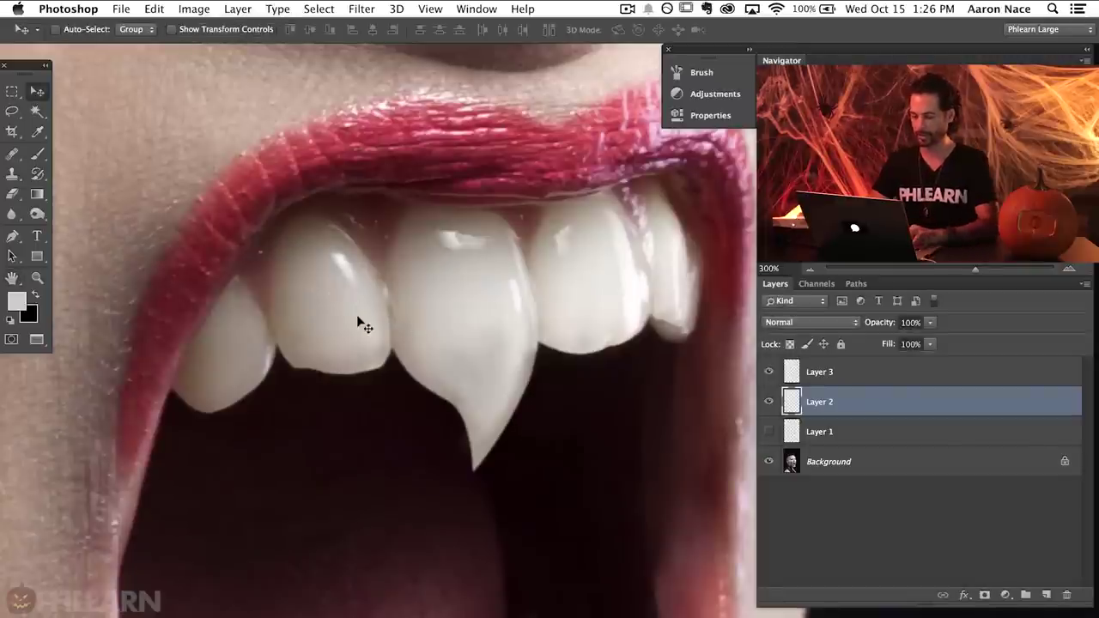
Group Layer 2 and Layer 3, compare the tooth with the group hidden and shown, and name the group "tooth 1".
key("super+minus")
left_click(873, 376, "shift")
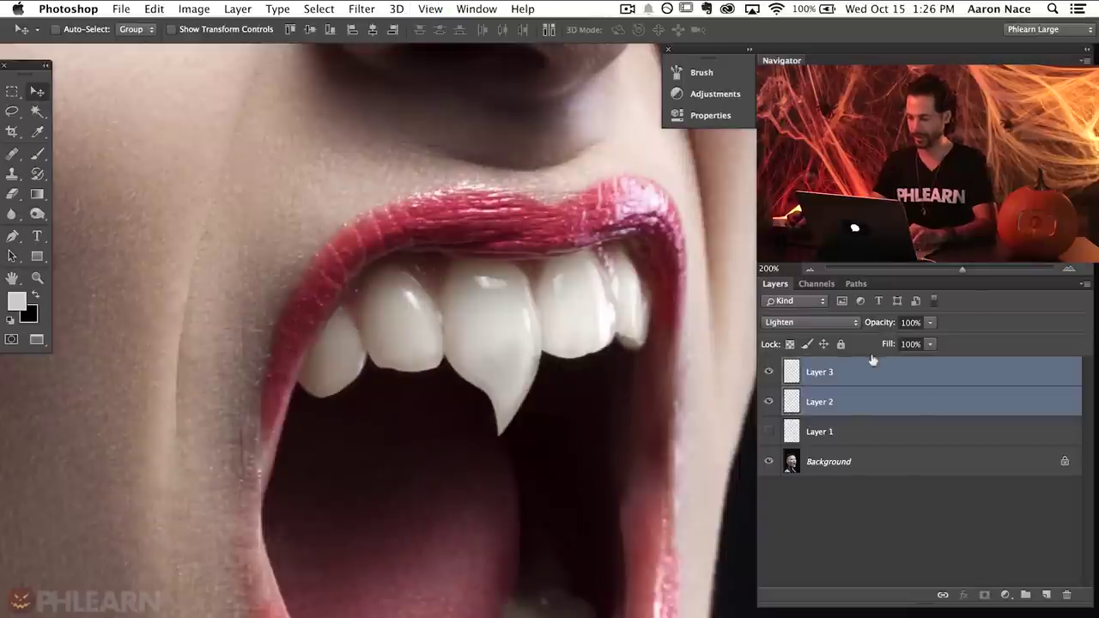
key("super+g")
left_click(767, 366)
left_click(767, 366)
left_click(767, 366)
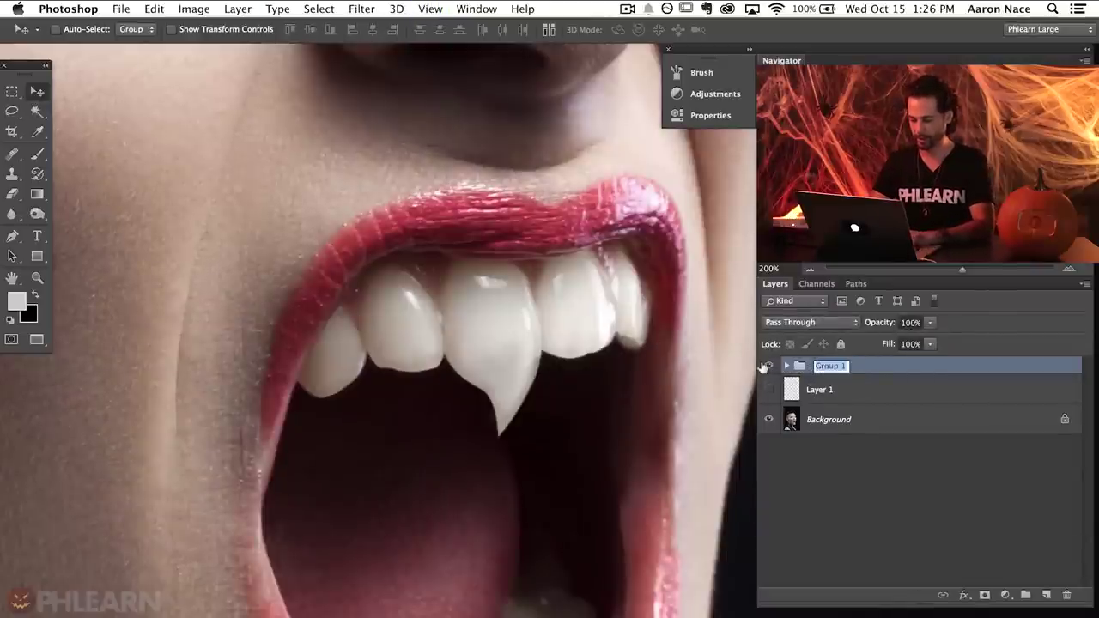
type("tooth 1")
key("Return")
key("super+0")
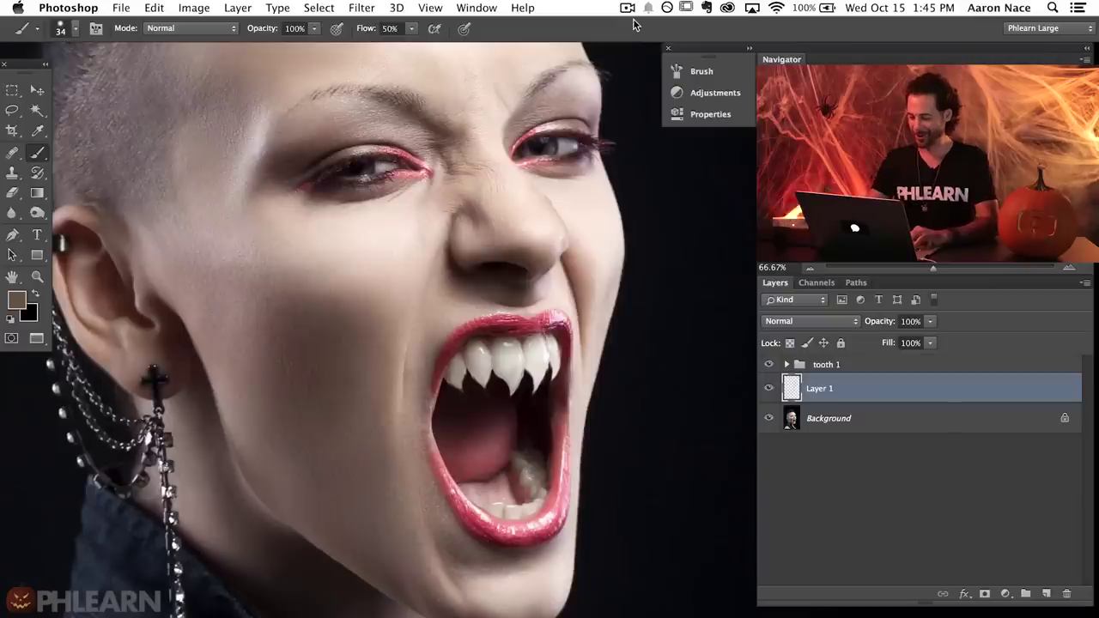
Create a new path named "tooth 2" for the tooth beside the finished fang, ready for tracing with the Pen tool.
key("super+plus")
key("super+plus")
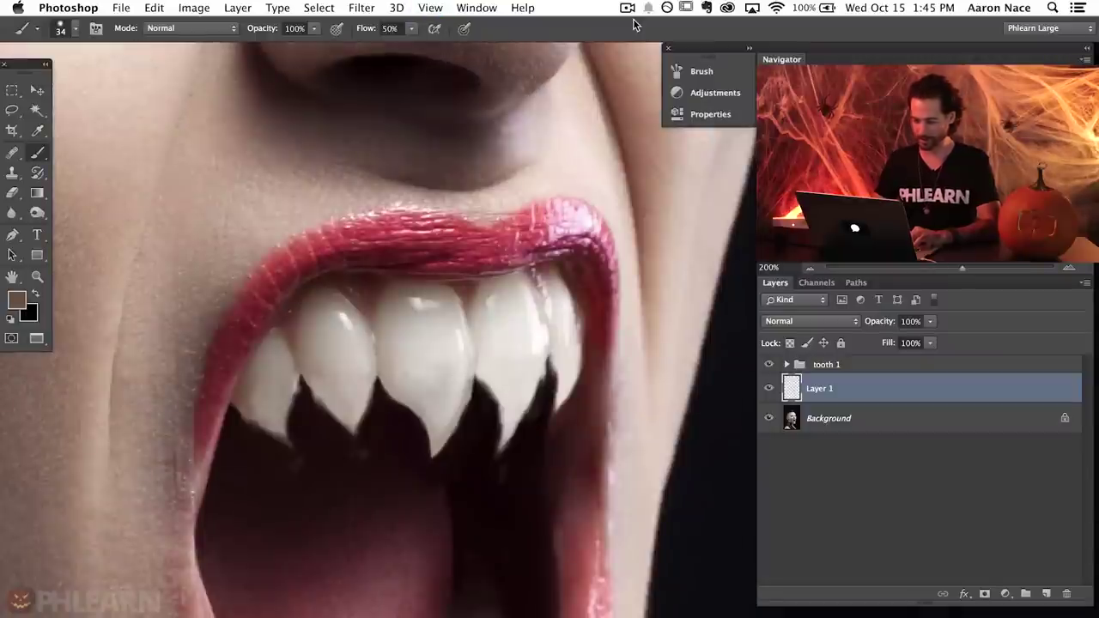
key("super+plus")
left_click_drag(411, 416, 461, 420)
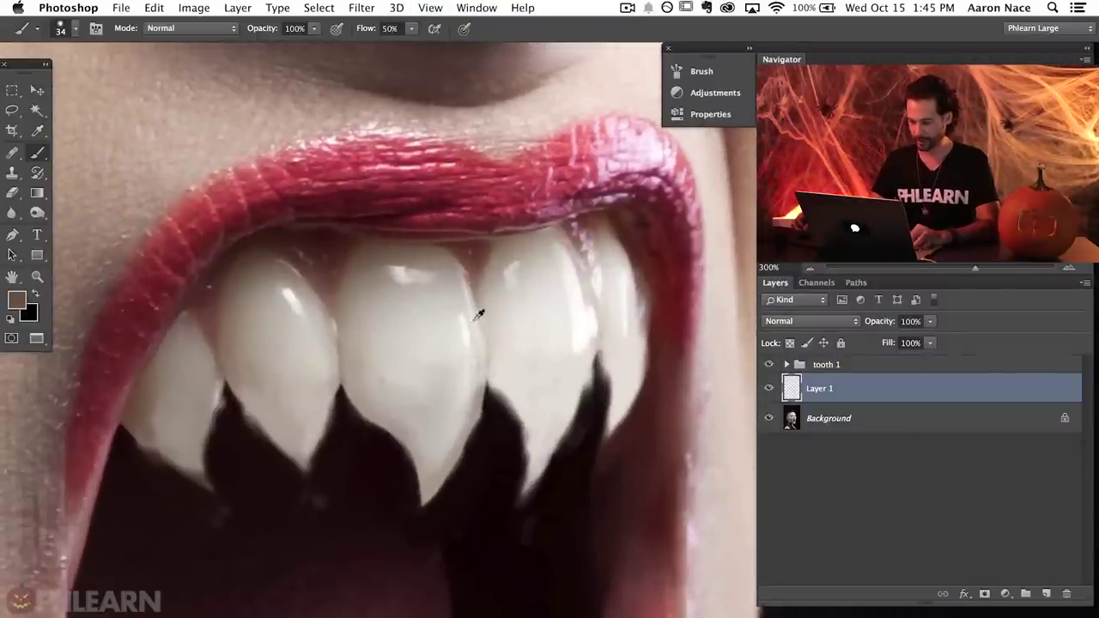
key("super+plus")
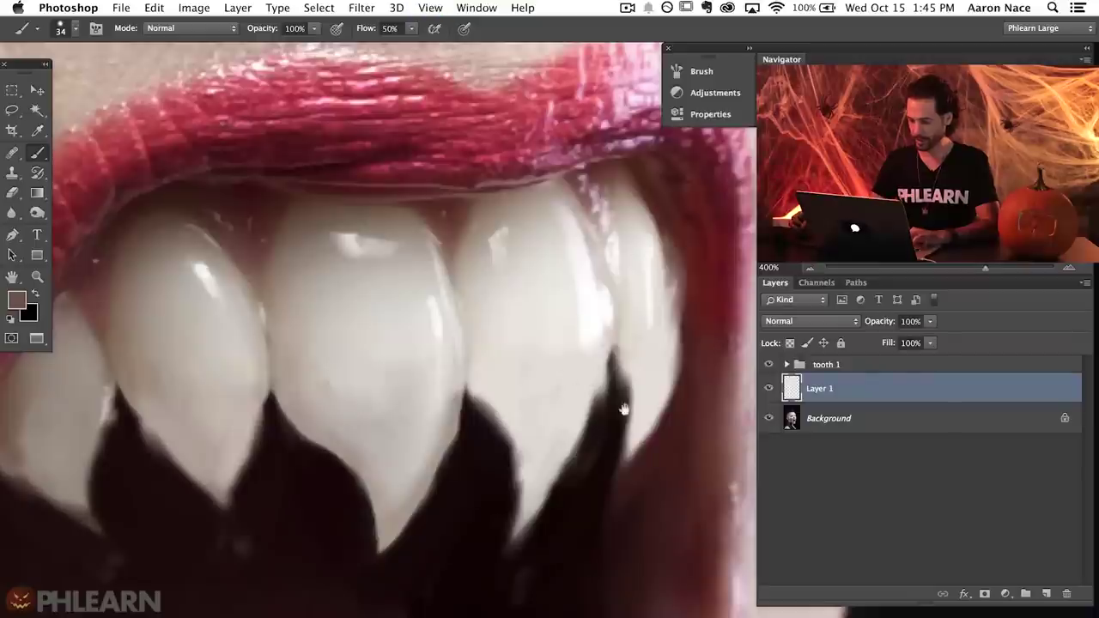
scroll(623, 409, "right", 2)
key("p")
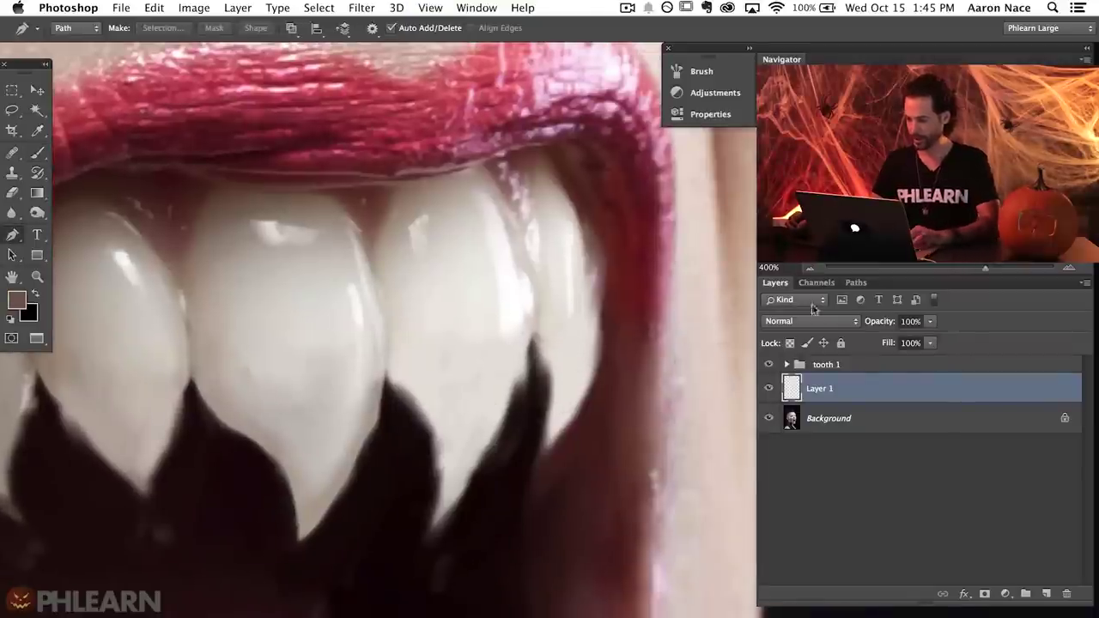
left_click(857, 283)
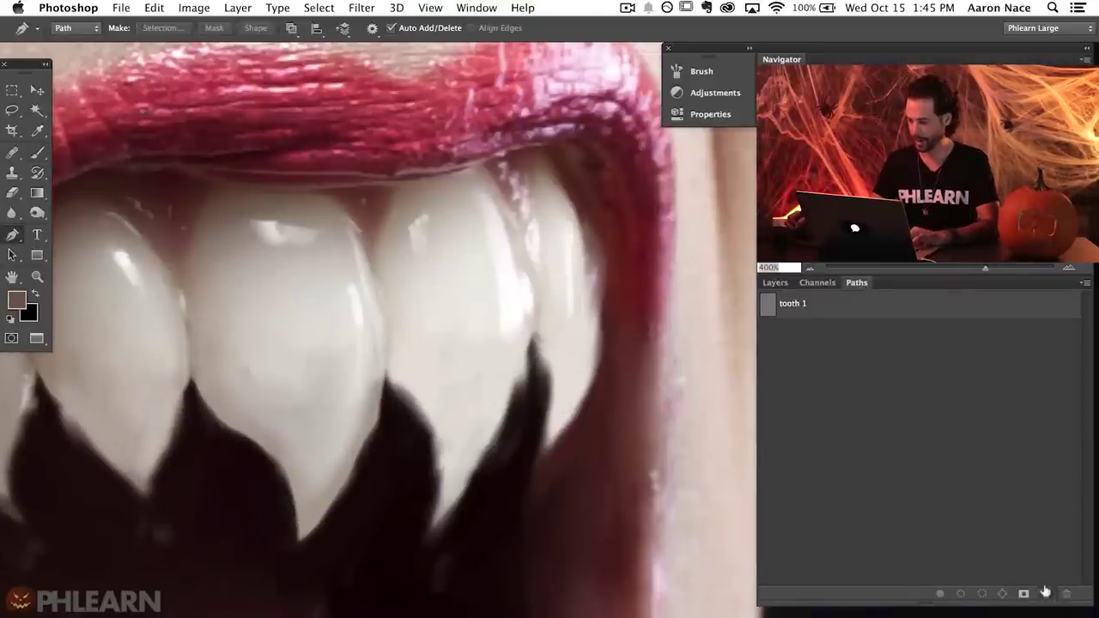
left_click(1046, 592)
double_click(791, 332)
type("tooth 2")
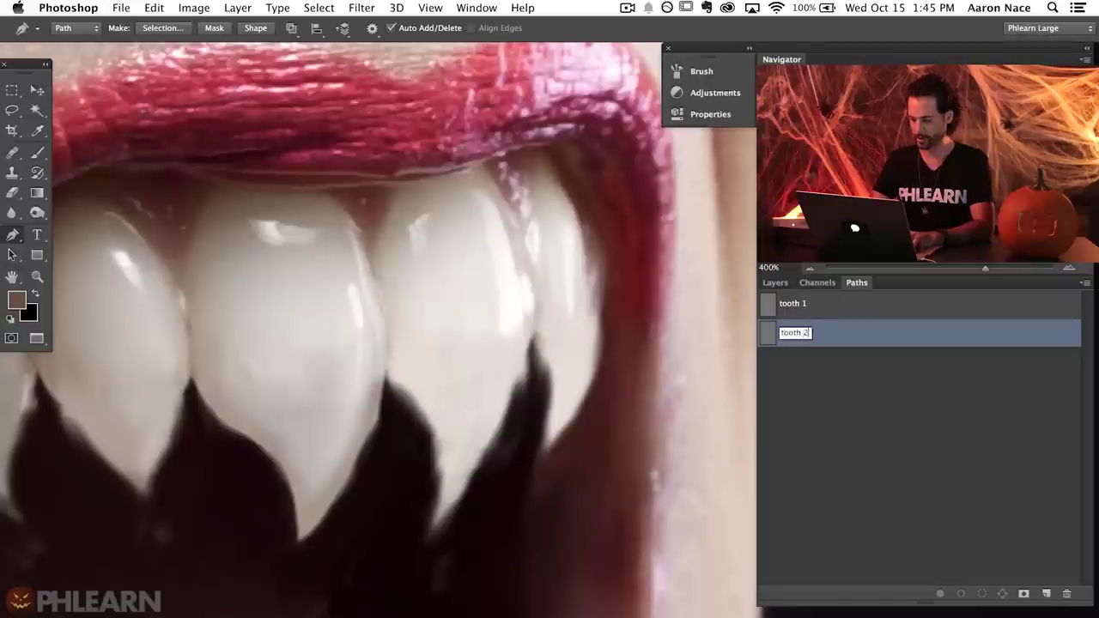
key("Return")
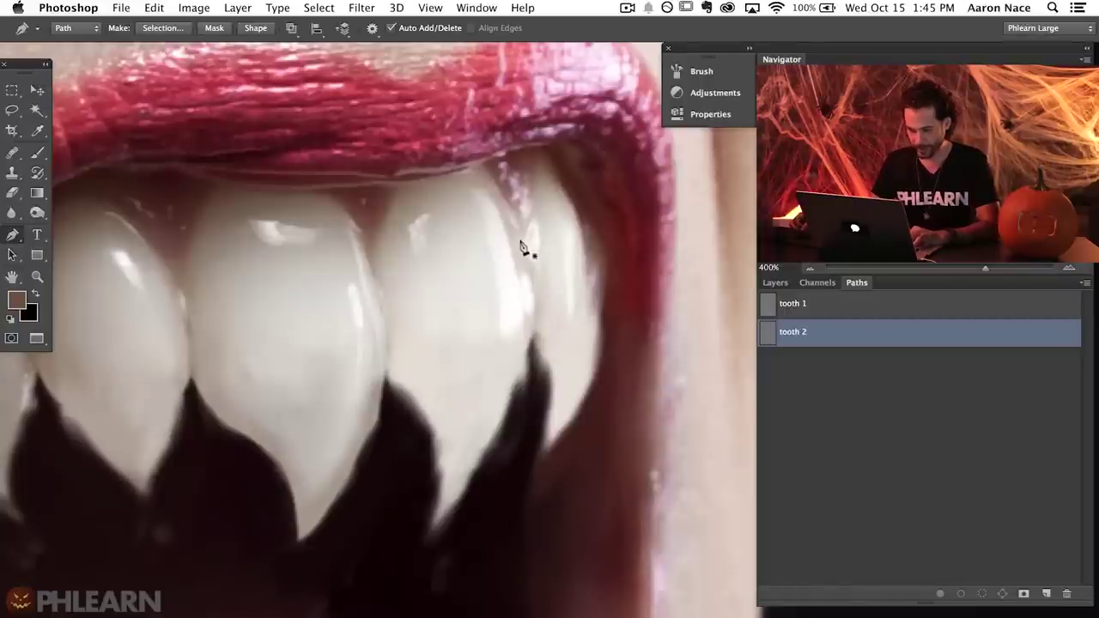
Trace the tooth 2 path from the tooth's upper outer edge down along its side to a pointed fang tip.
left_click_drag(526, 252, 532, 258)
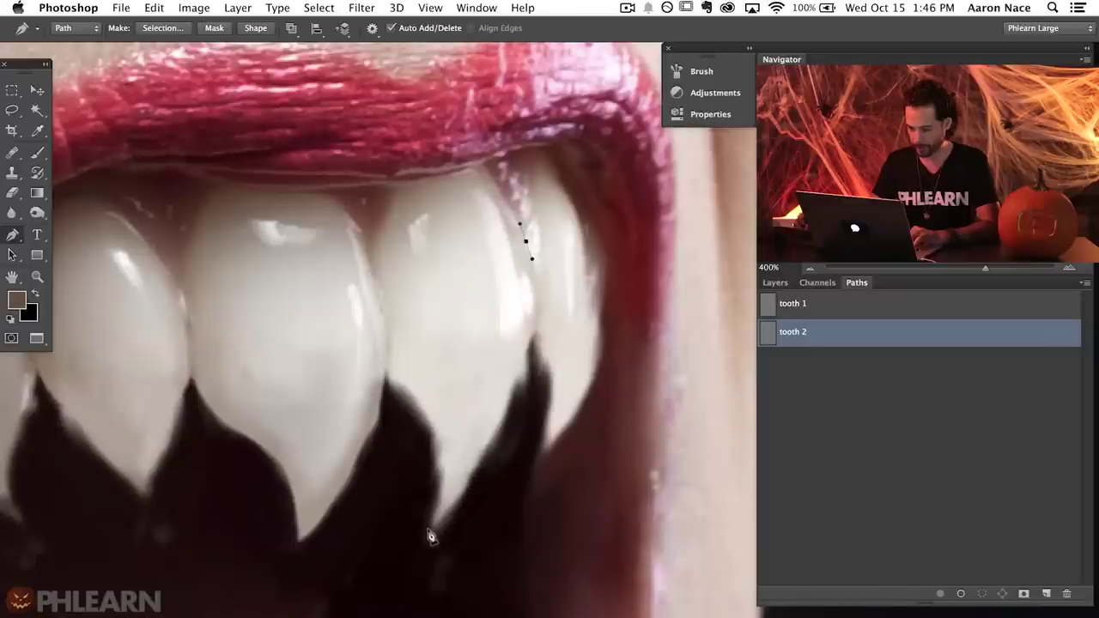
left_click_drag(434, 528, 356, 592)
key("super+z")
left_click_drag(525, 364, 508, 419)
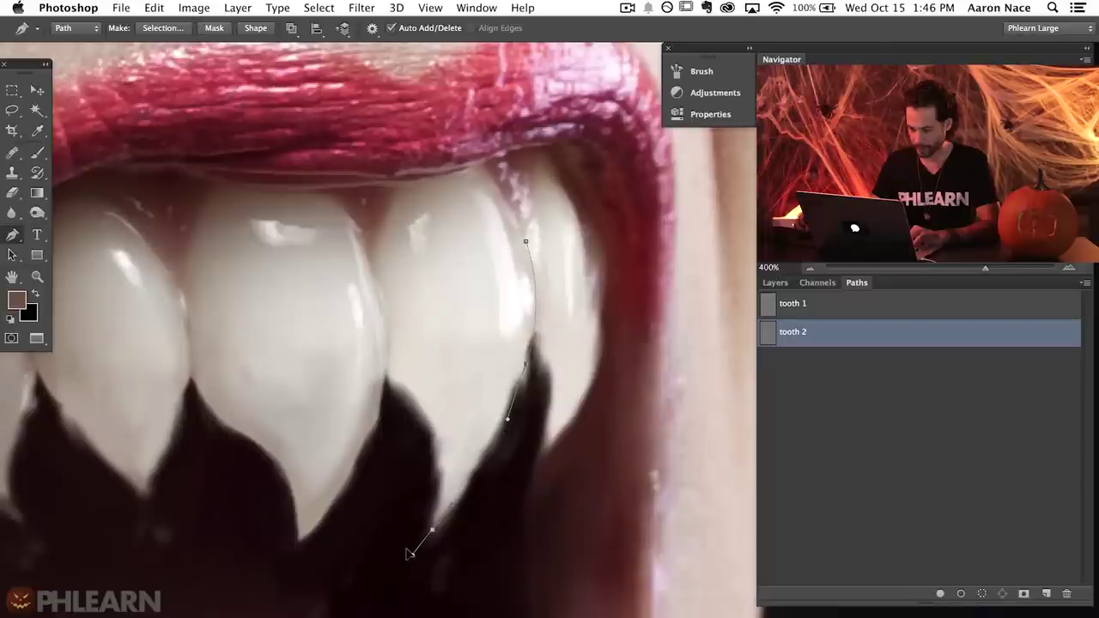
left_click_drag(413, 552, 409, 552)
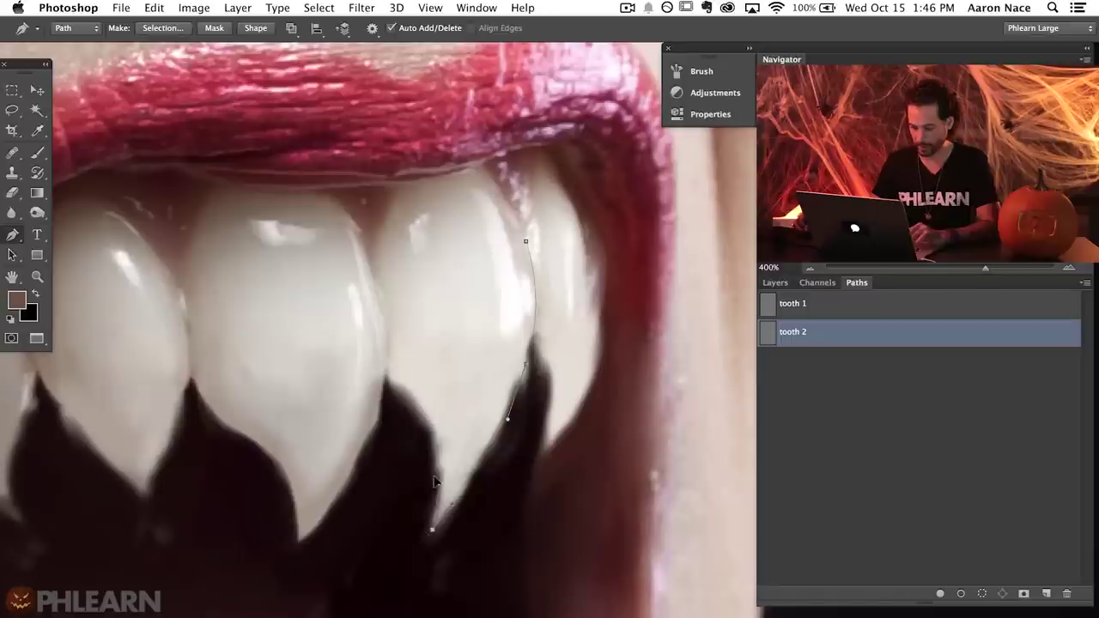
Continue the path from the tip up the tooth's inner side and around its top, closing it at the starting point.
left_click_drag(428, 415, 411, 396)
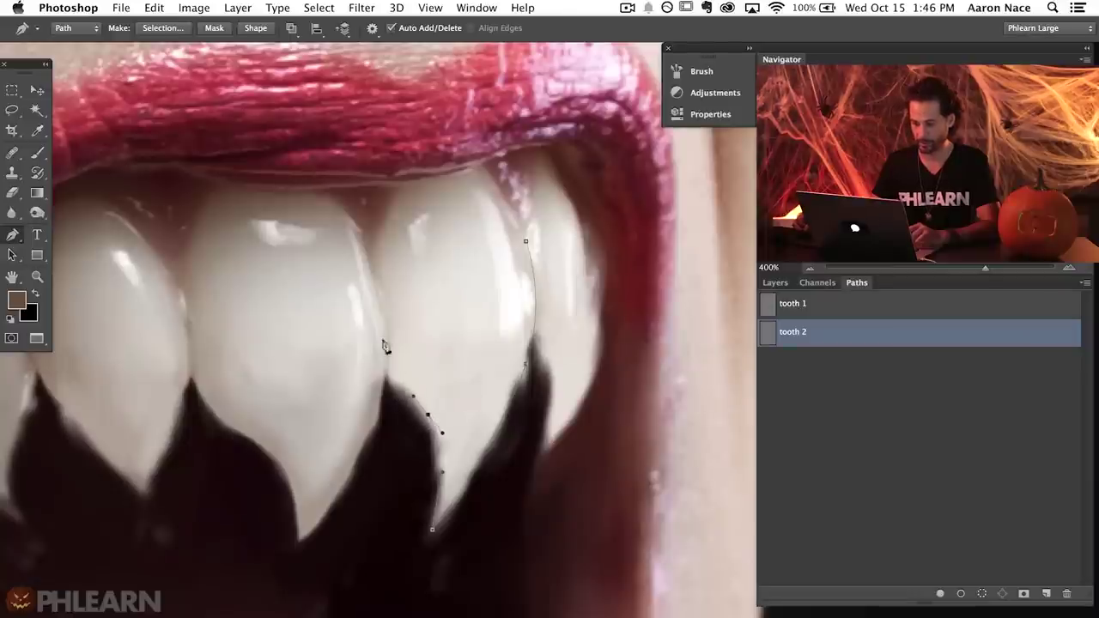
left_click_drag(368, 322, 362, 259)
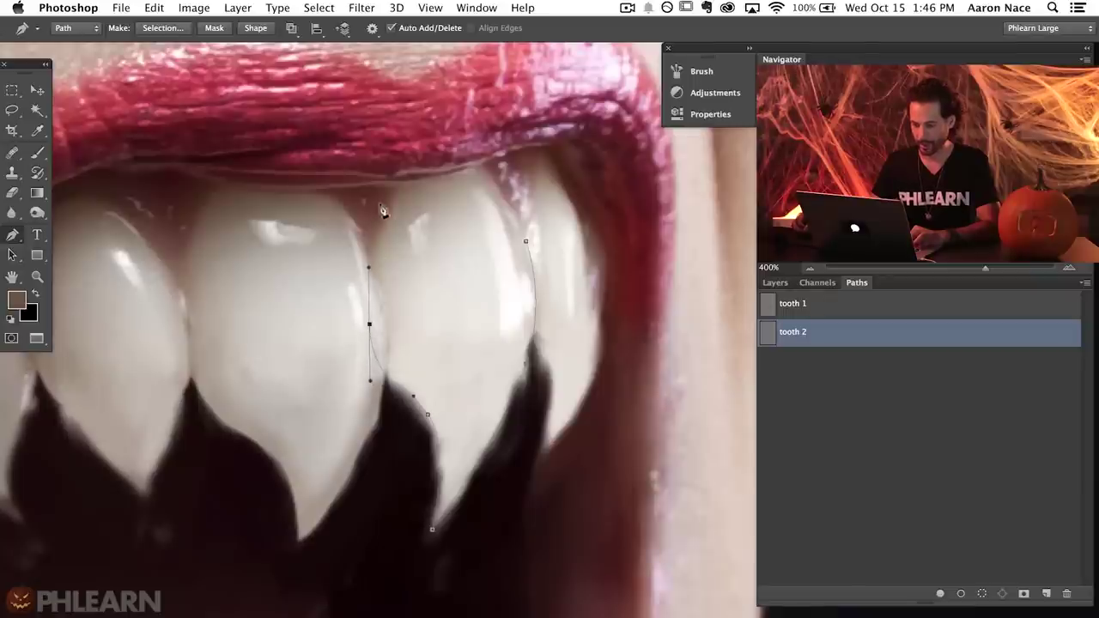
left_click(526, 246)
left_click(525, 244)
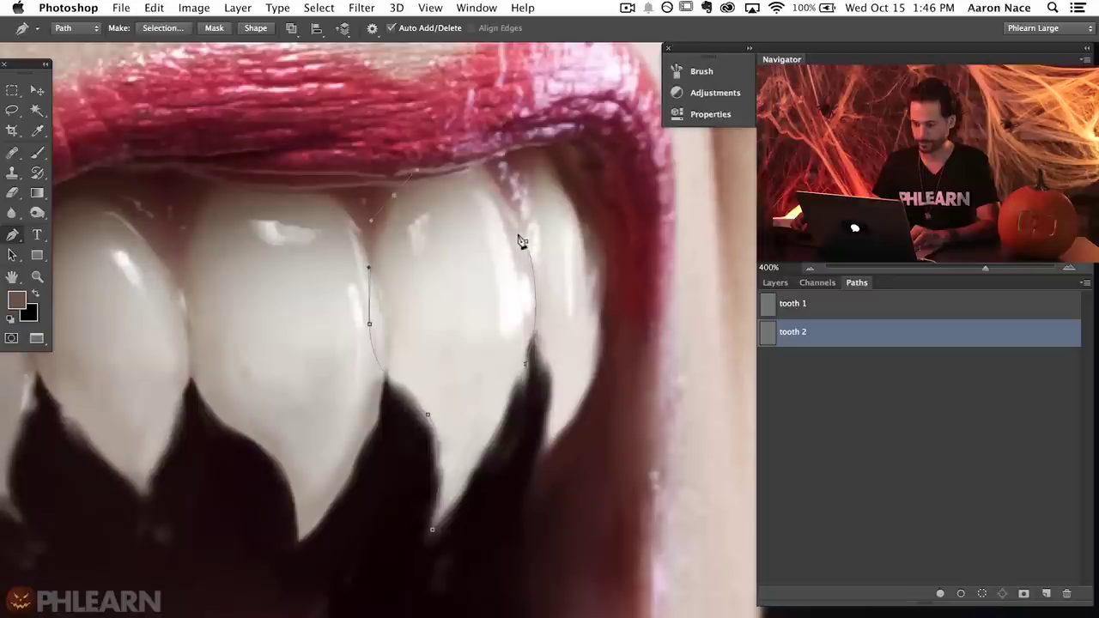
key("super+z")
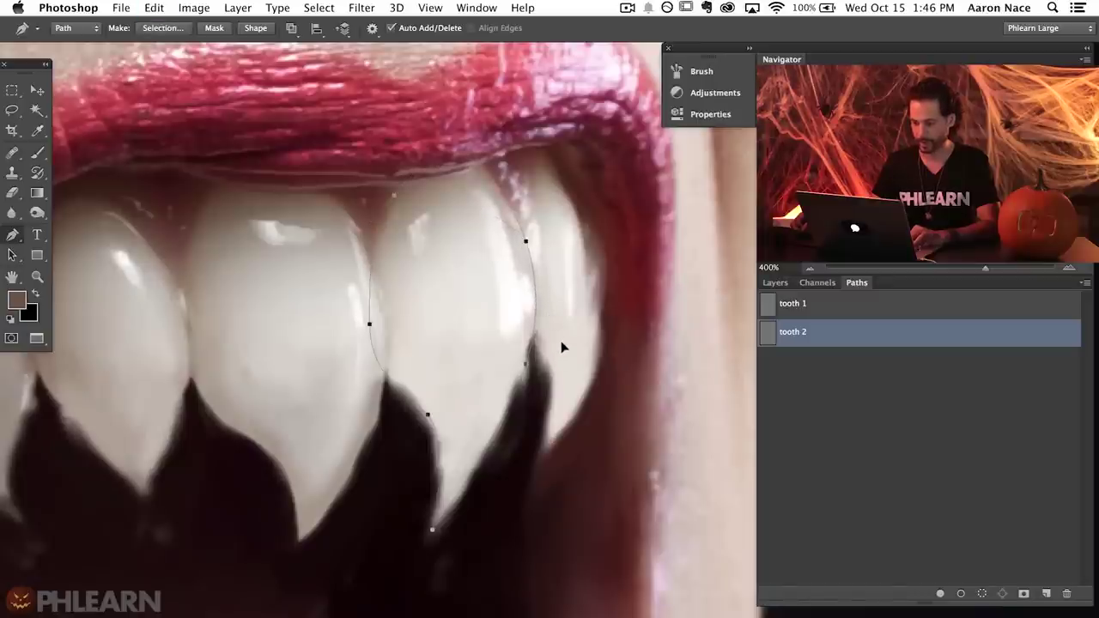
Load the tooth 2 path as a selection and add a new layer above Layer 1.
left_click(769, 333, "super")
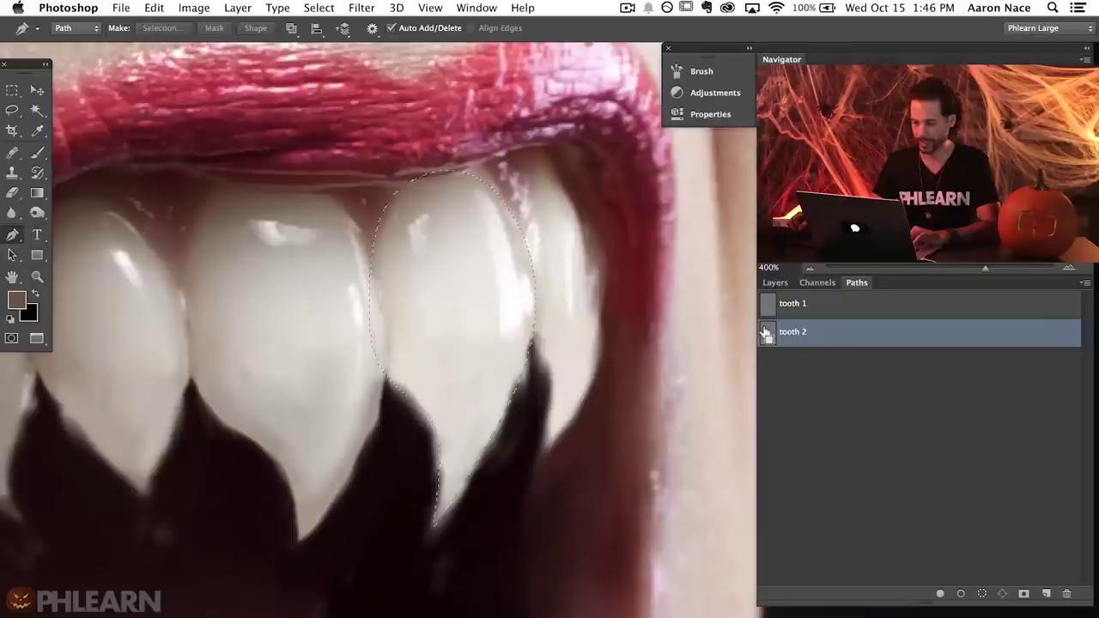
left_click(775, 283)
key("super+shift+alt+n")
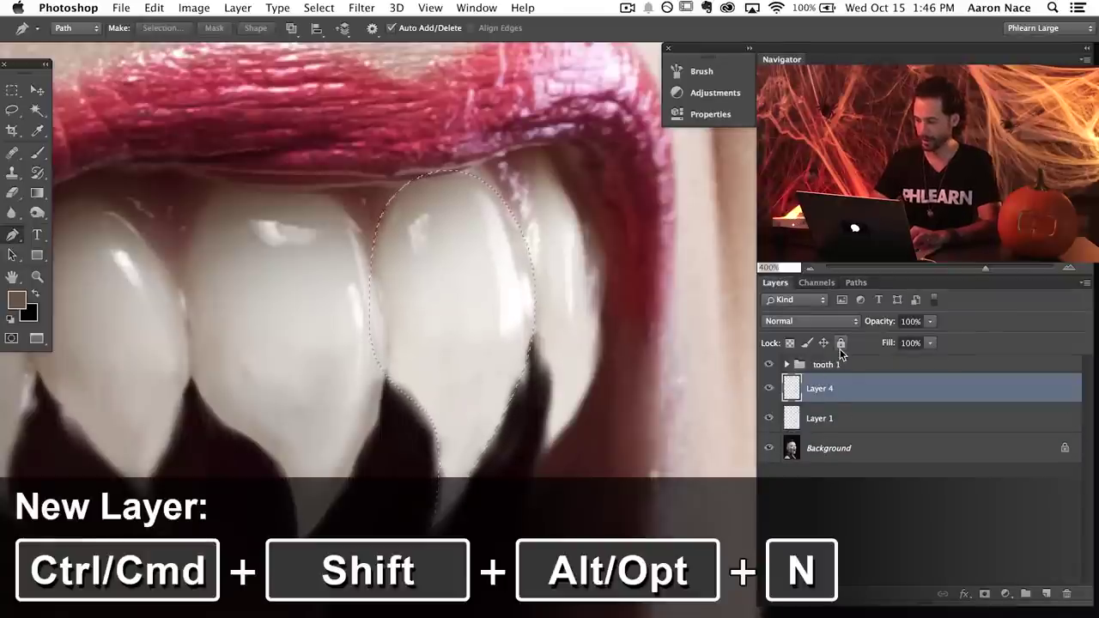
Put Layer 4 in a group named "Tooth 2" and select the layer inside it.
key("super+g")
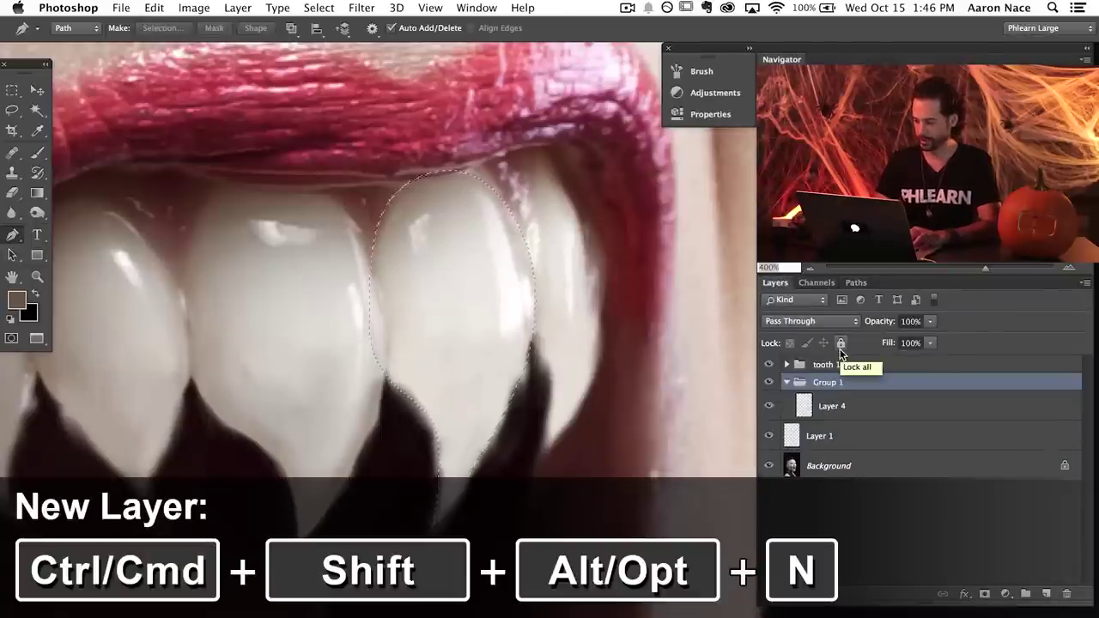
double_click(830, 382)
type("Tooth 2")
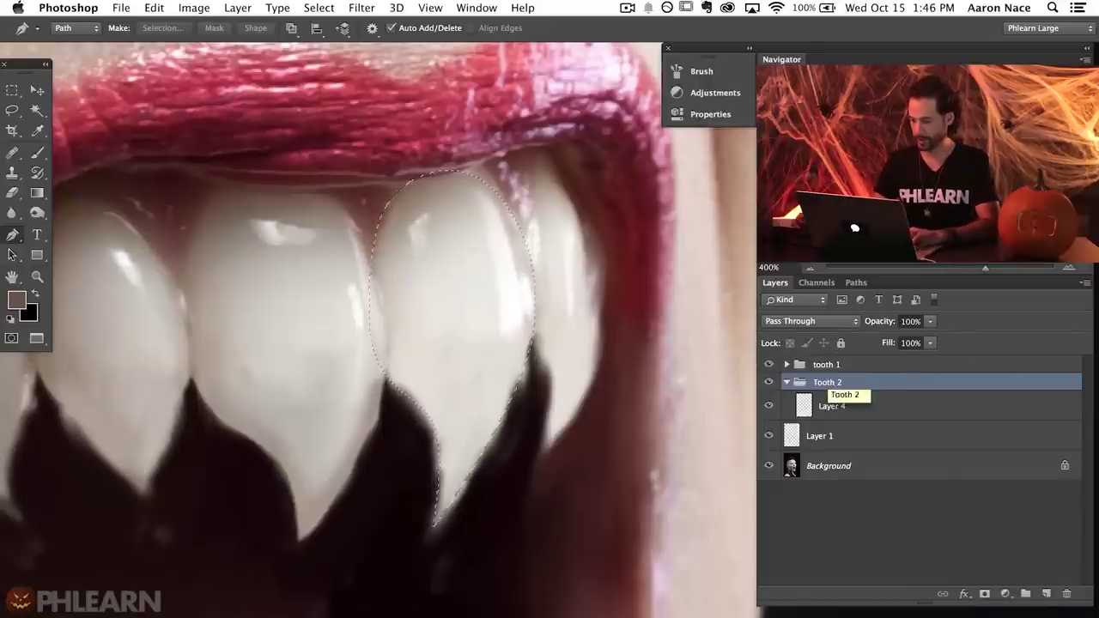
key("Return")
left_click(816, 416)
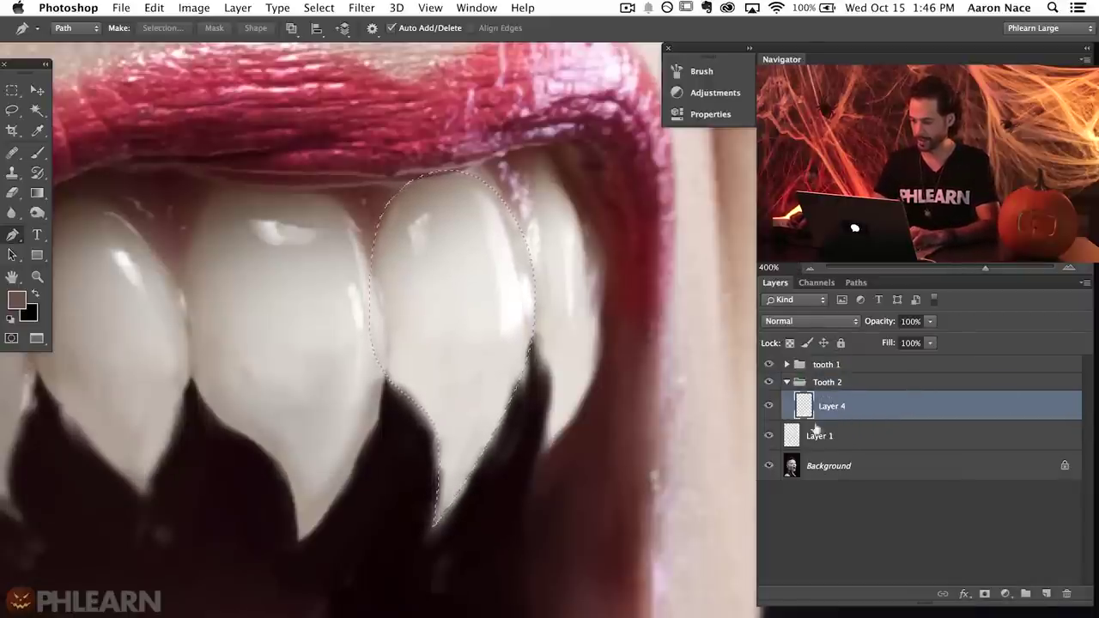
Hide Layer 1 and start painting the second fang below the tooth on Layer 4 with colors sampled from the tooth.
left_click(770, 438)
key("b")
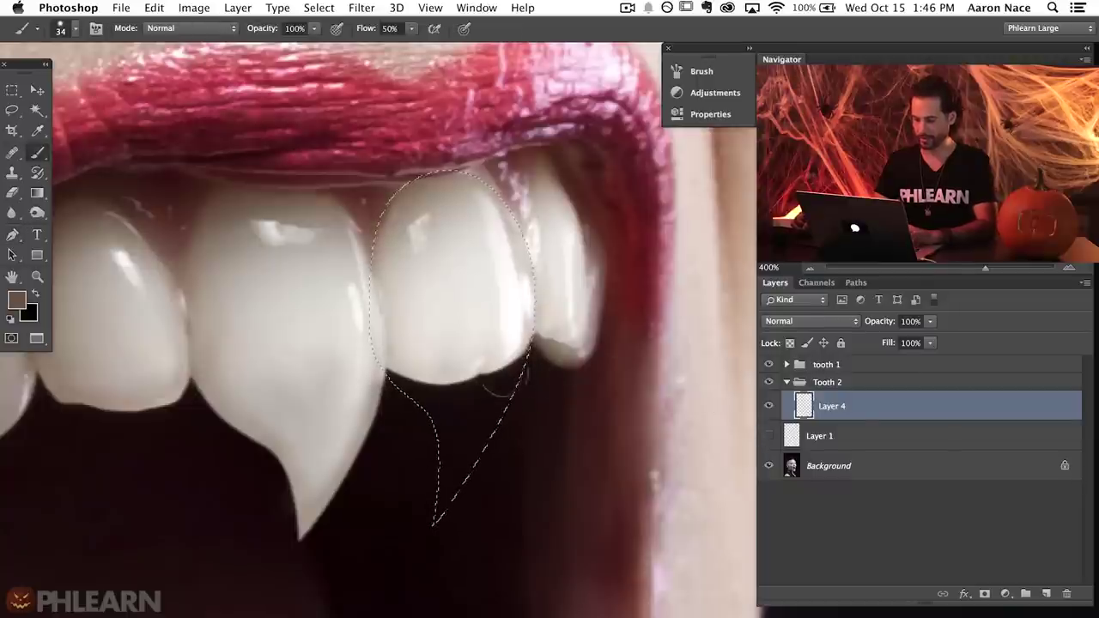
mouse_move(410, 397)
left_mouse_down()
mouse_move(405, 418)
mouse_move(393, 411)
mouse_move(440, 428)
mouse_move(451, 411)
mouse_move(510, 387)
mouse_move(516, 358)
left_mouse_up()
left_click(481, 363, "alt")
left_click(521, 330, "alt")
left_click(526, 330, "alt")
key("ctrl+d")
Fill the fang down to its tip and blend its join with the real tooth, using a 25 pixel brush and sampled color.
mouse_move(469, 366)
left_mouse_down()
mouse_move(495, 387)
mouse_move(468, 402)
left_mouse_up()
mouse_move(400, 374)
left_mouse_down()
mouse_move(474, 425)
mouse_move(502, 411)
mouse_move(481, 425)
mouse_move(512, 378)
left_mouse_up()
key("bracketright")
key("bracketright")
left_click(471, 407, "alt")
mouse_move(457, 412)
left_mouse_down()
mouse_move(457, 449)
mouse_move(443, 455)
mouse_move(461, 460)
mouse_move(484, 420)
mouse_move(450, 486)
mouse_move(462, 442)
left_mouse_up()
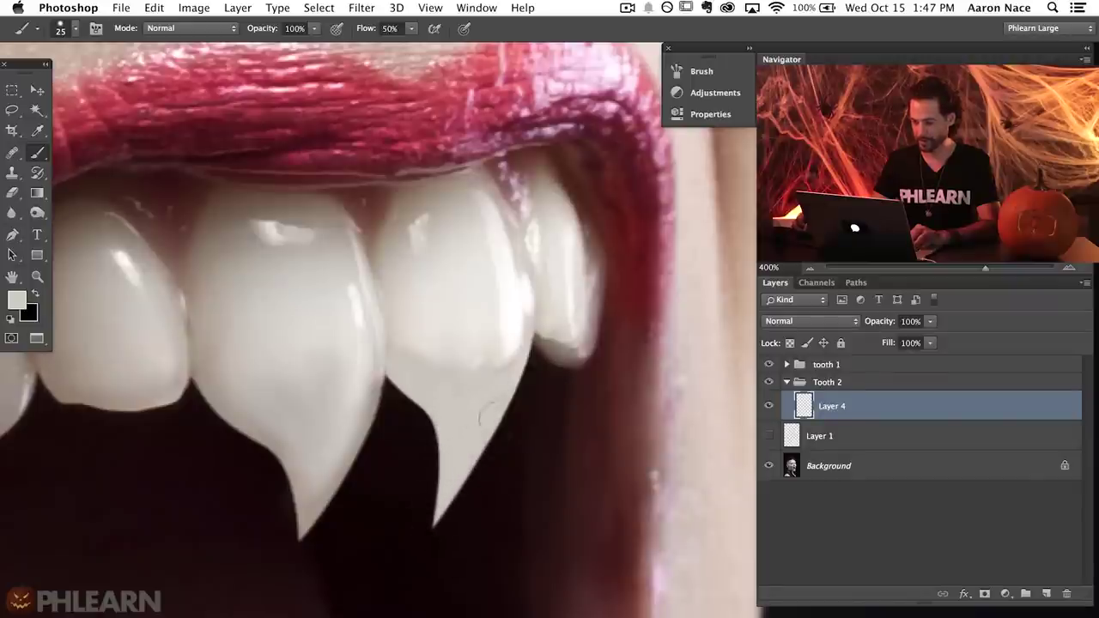
Check the second fang from afar and up close, comparing its shape and color with the rough fangs on Layer 1.
key("super+minus")
key("super+minus")
key("super+minus")
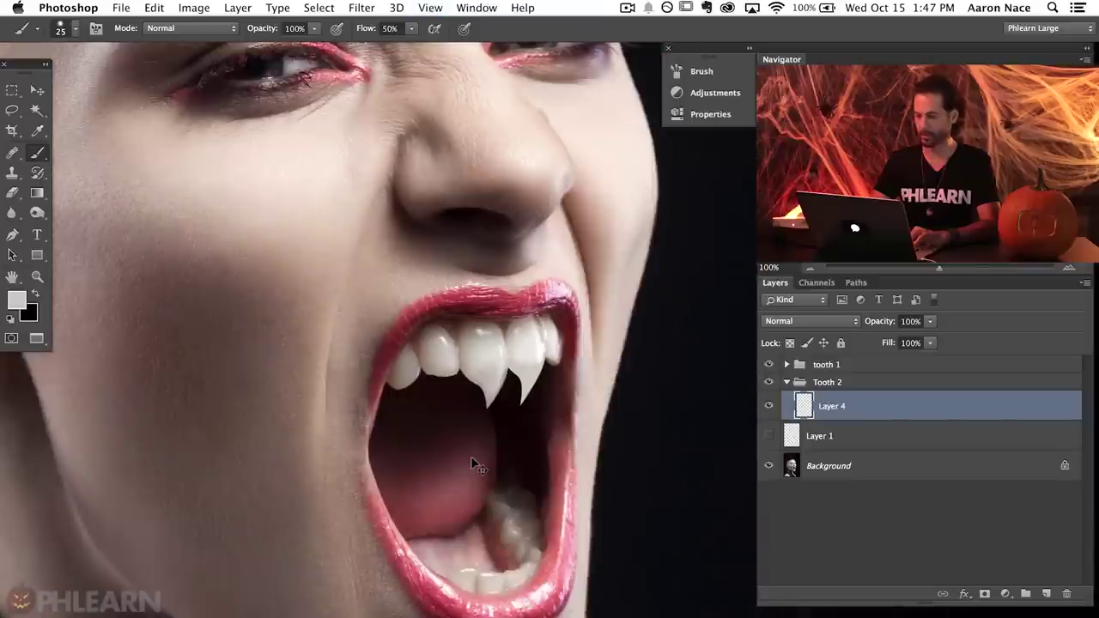
key("super+equal")
key("super+equal")
scroll(475, 465, "down", 5)
scroll(474, 460, "up", 5)
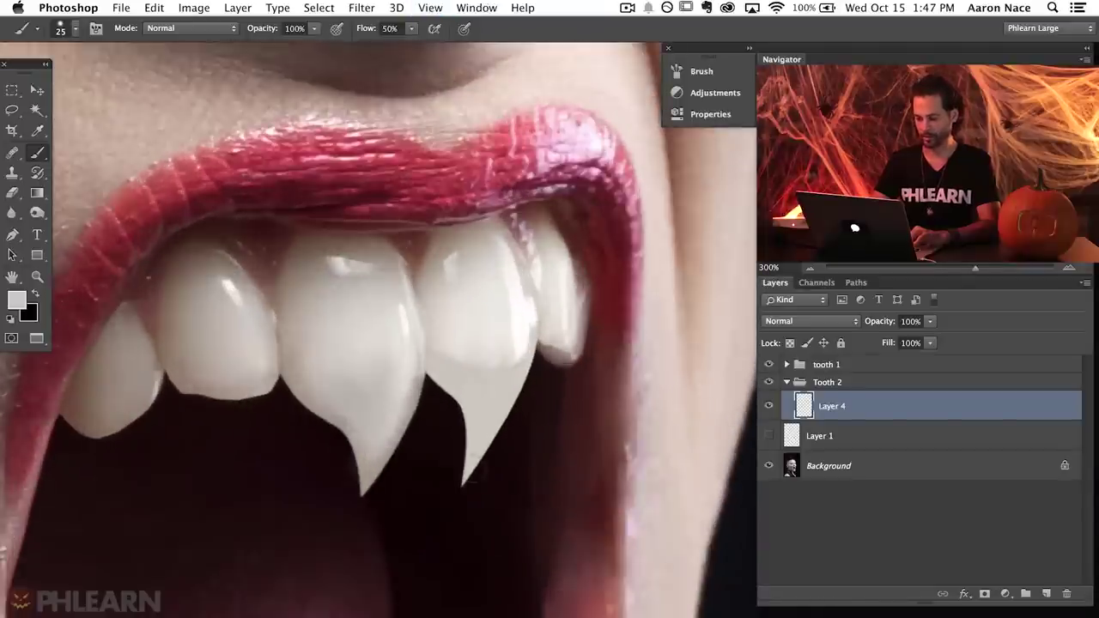
left_click(463, 397, "alt")
left_click(769, 436)
left_click(769, 436)
left_click(769, 438)
left_click(768, 437)
left_click(769, 438)
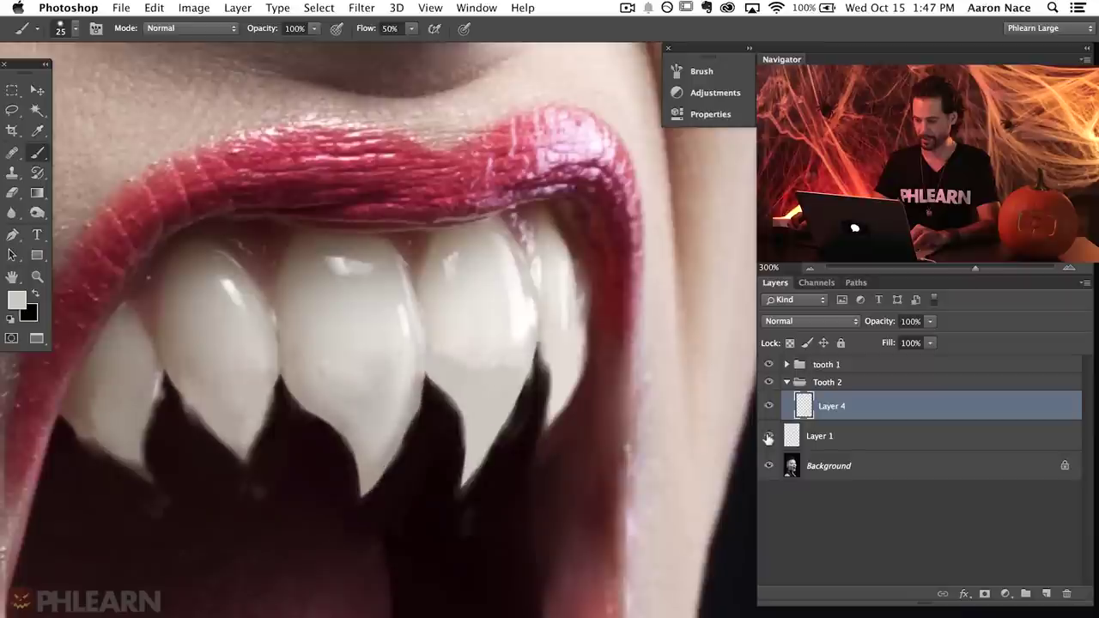
left_click(768, 438)
left_click(768, 438)
left_click(769, 437)
left_click(768, 437)
left_click(768, 438)
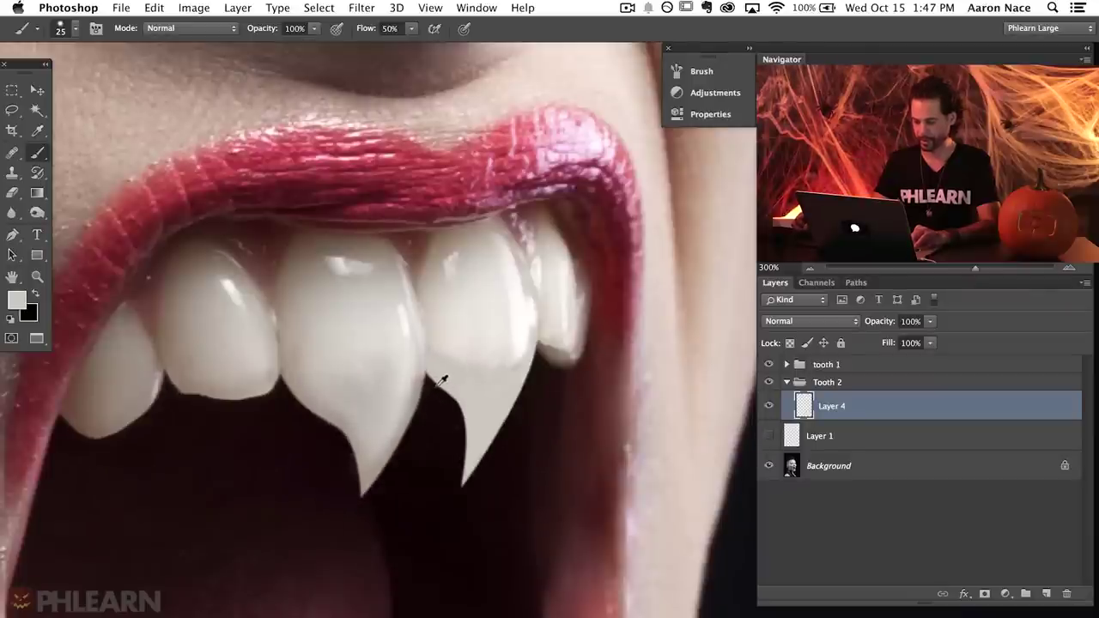
Reshape the inner edge of the tooth 2 path by moving its anchor point and adjusting the curve handles toward the tip.
left_click(856, 282)
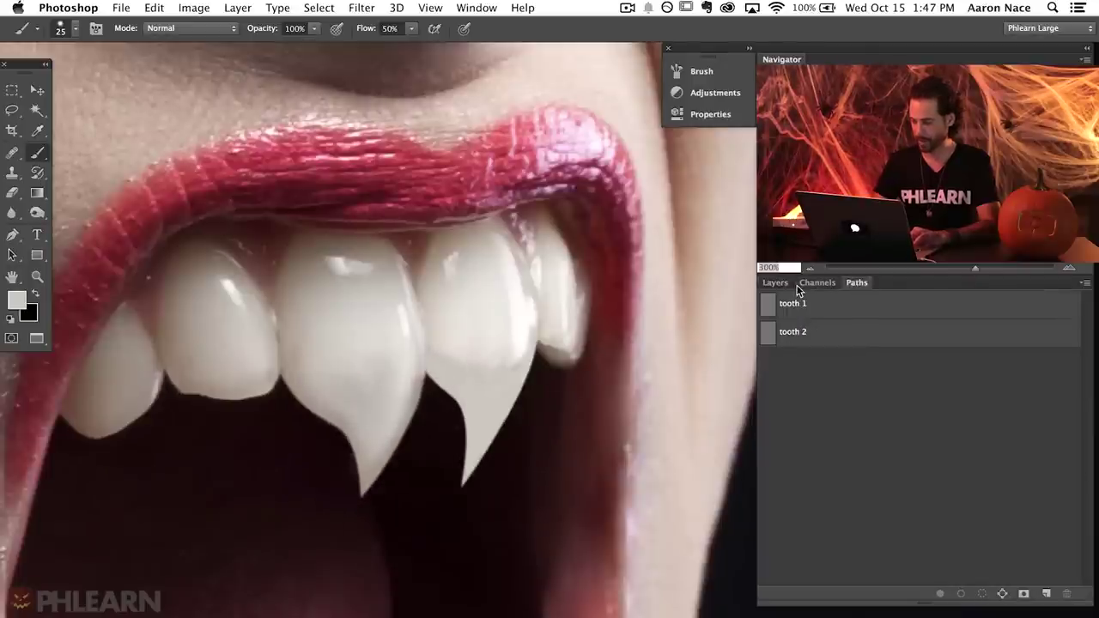
key("super+equal")
key("super+equal")
left_click(804, 335)
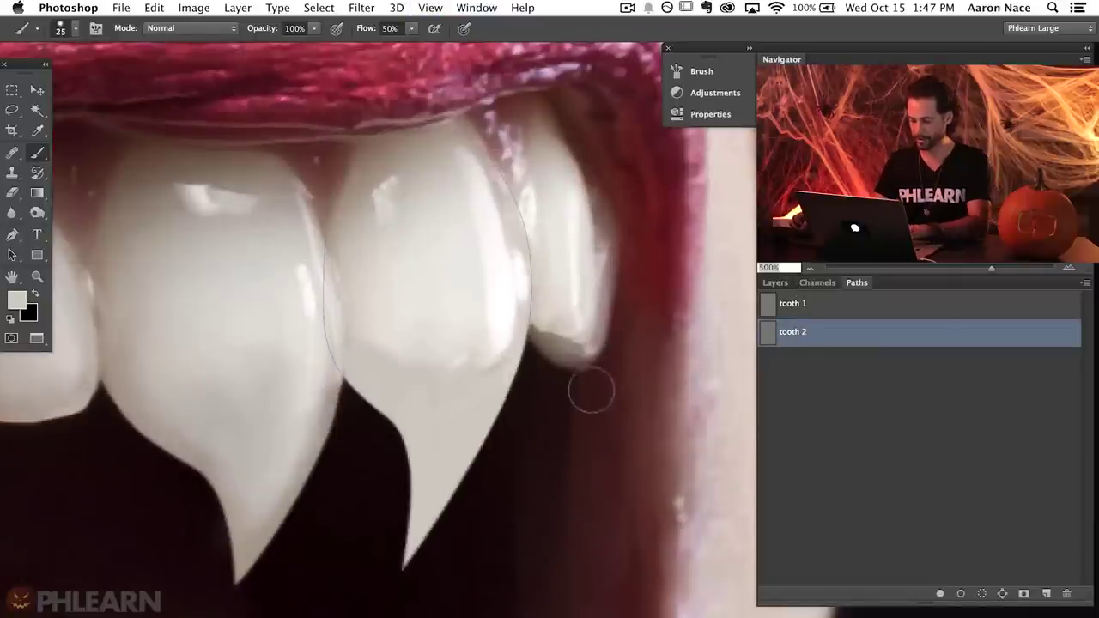
key("p")
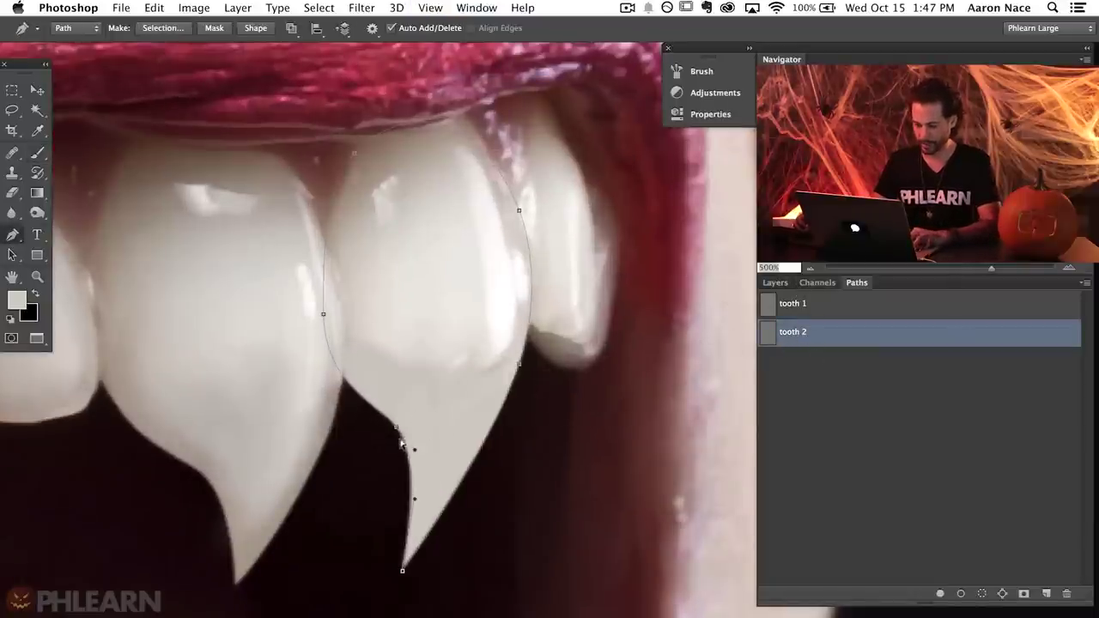
left_click_drag(394, 424, 391, 429)
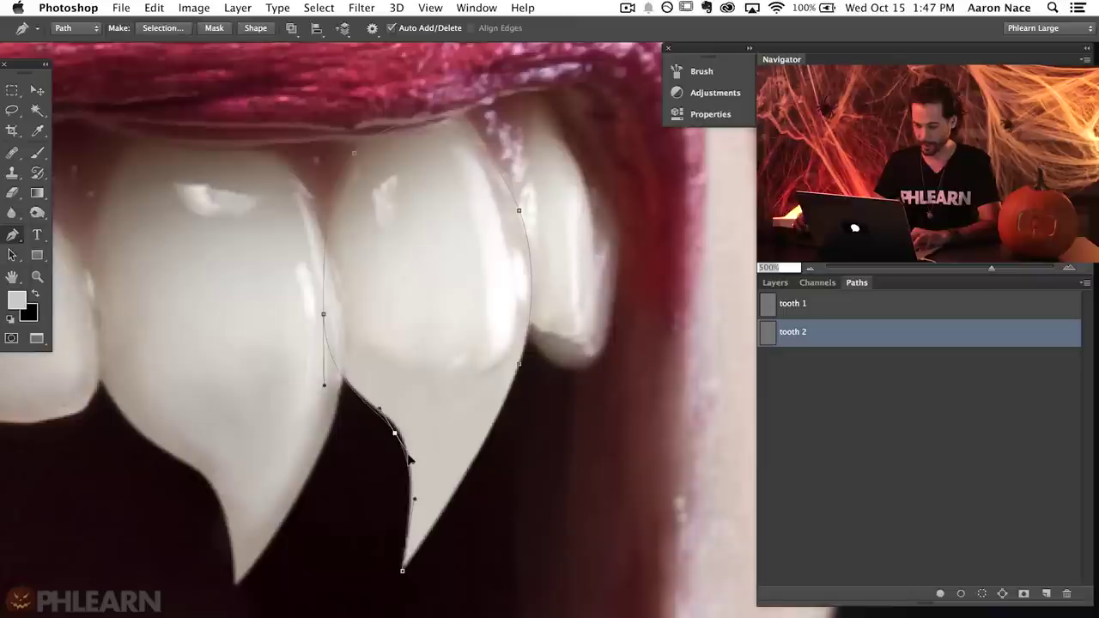
left_click(412, 500, "super")
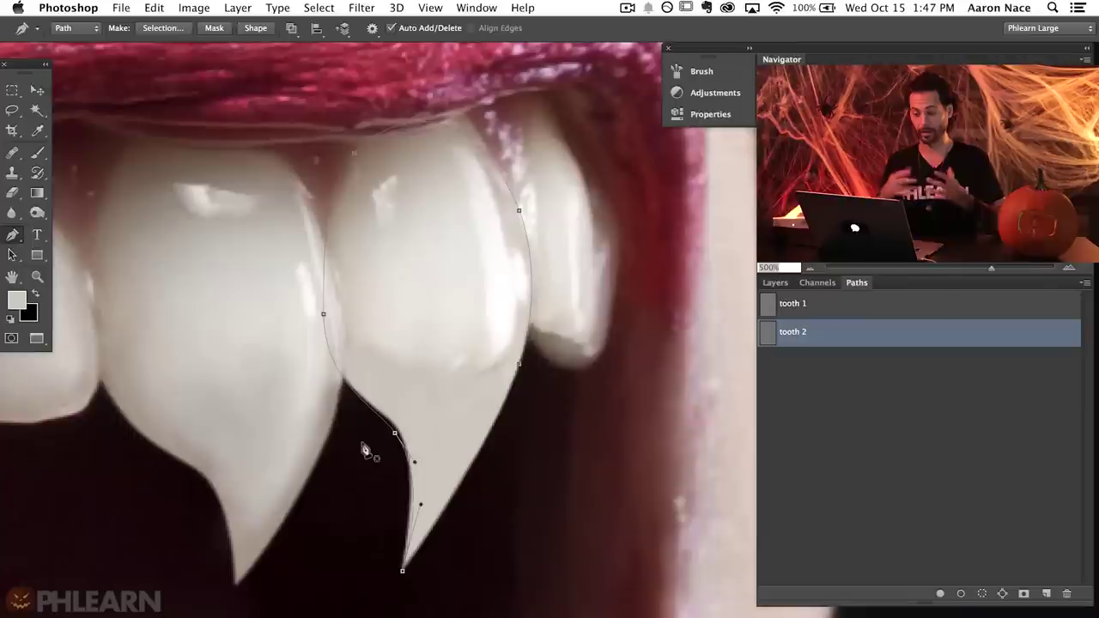
Load the reshaped tooth 2 path as a selection, invert it and erase the Layer 4 paint outside the fang outline.
left_click(767, 332, "super")
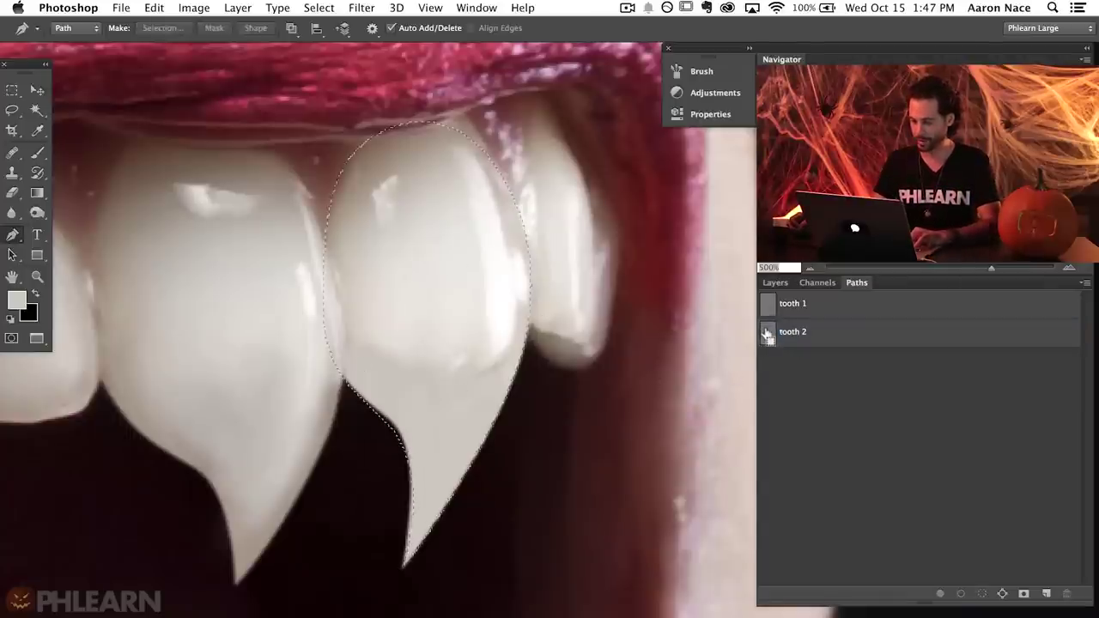
left_click(776, 282)
key("b")
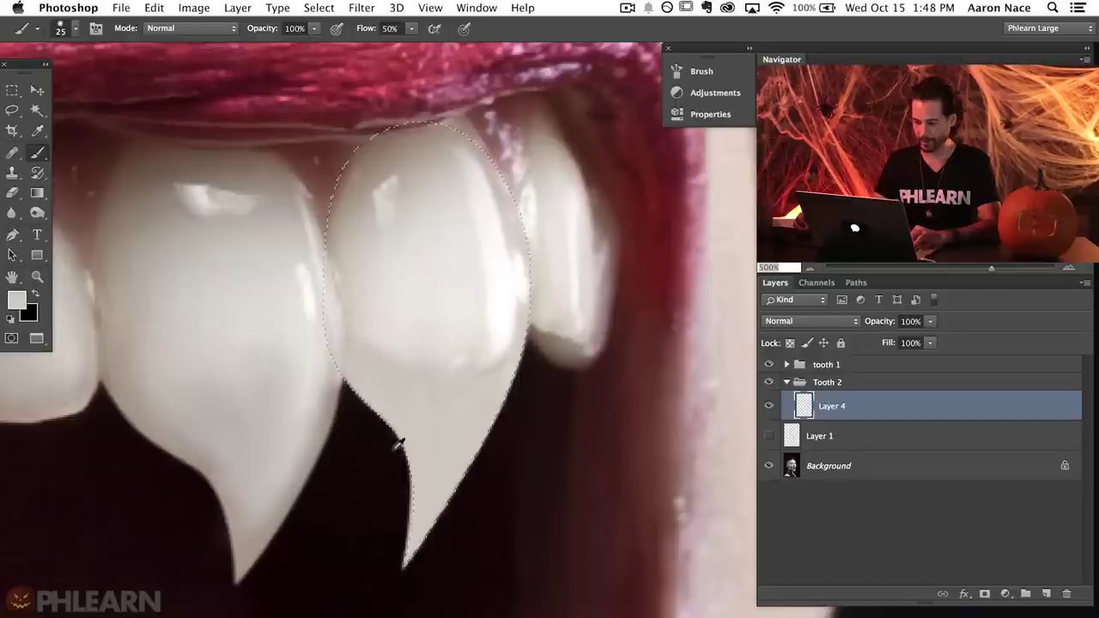
key("super+shift+i")
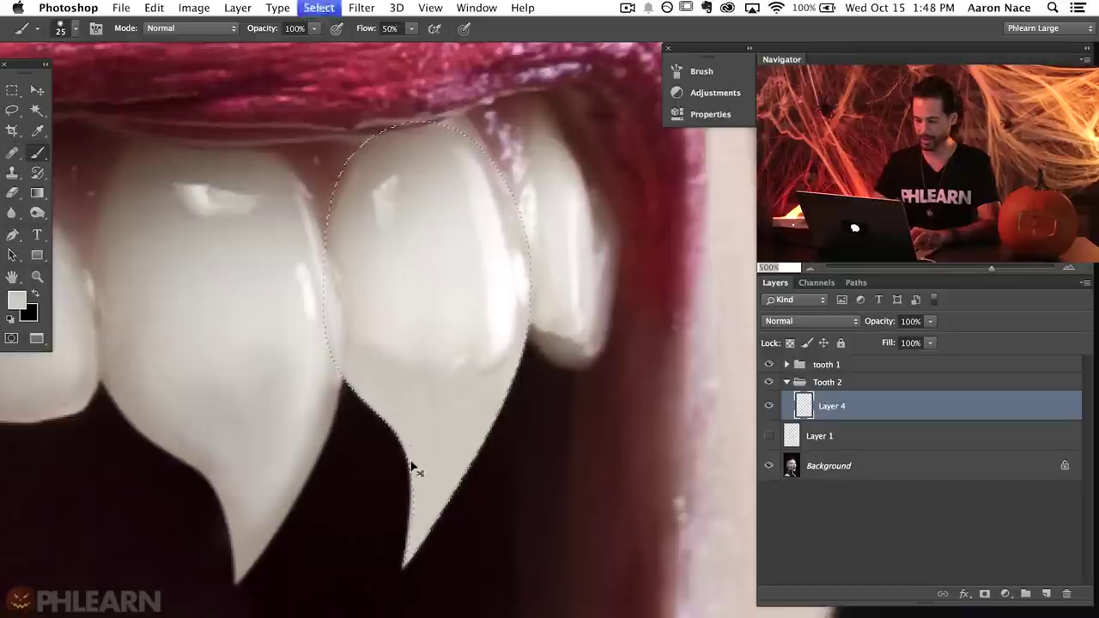
key("e")
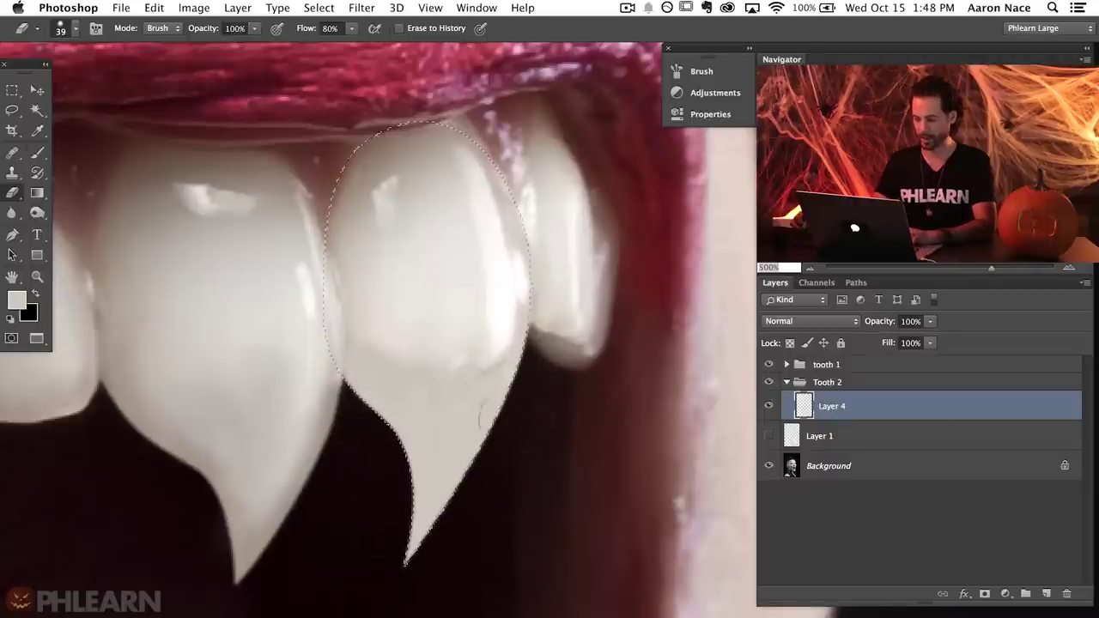
key("b")
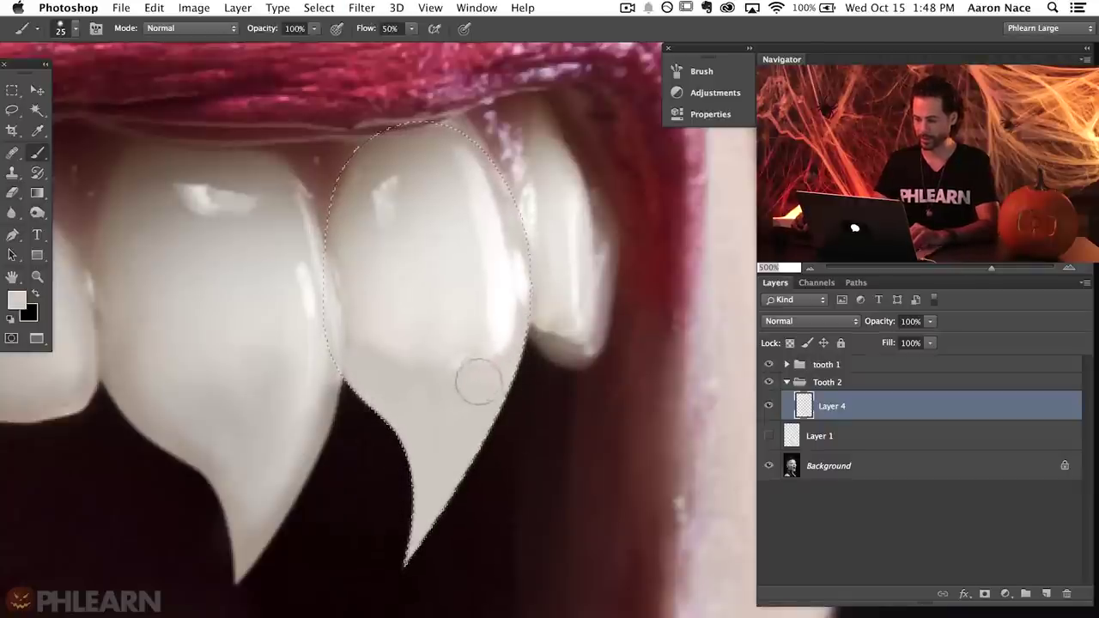
Hide the selection outline and paint sampled tooth color over the second fang's join, enlarging the brush to 31 px.
key("super+h")
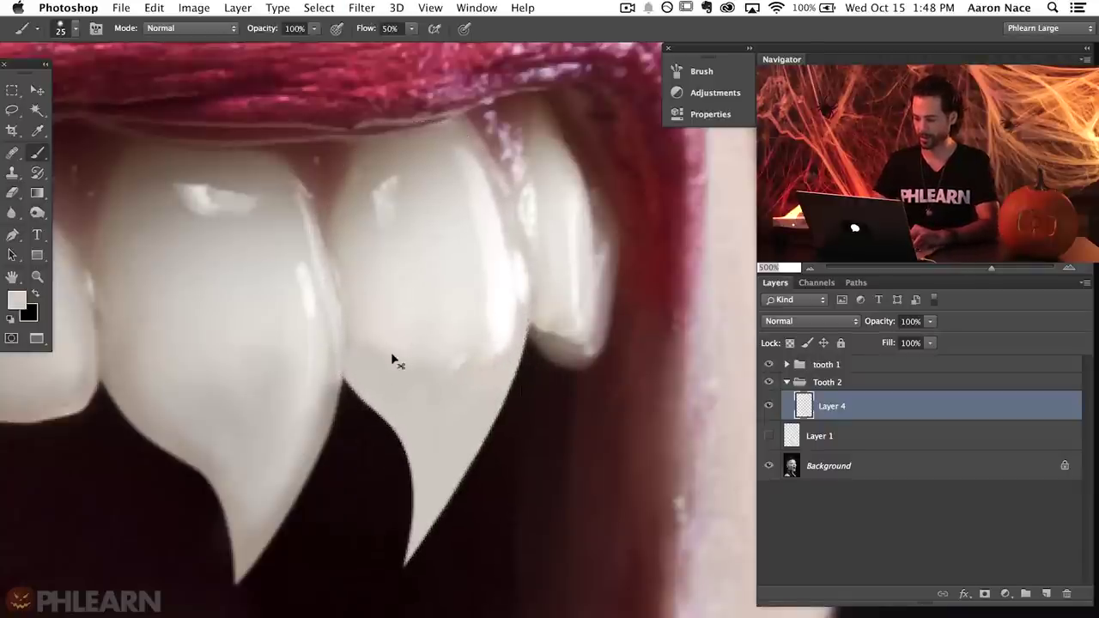
key("super+minus")
left_click(451, 342, "alt")
mouse_move(437, 368)
left_mouse_down()
mouse_move(432, 380)
mouse_move(407, 335)
left_mouse_up()
key("]")
key("]")
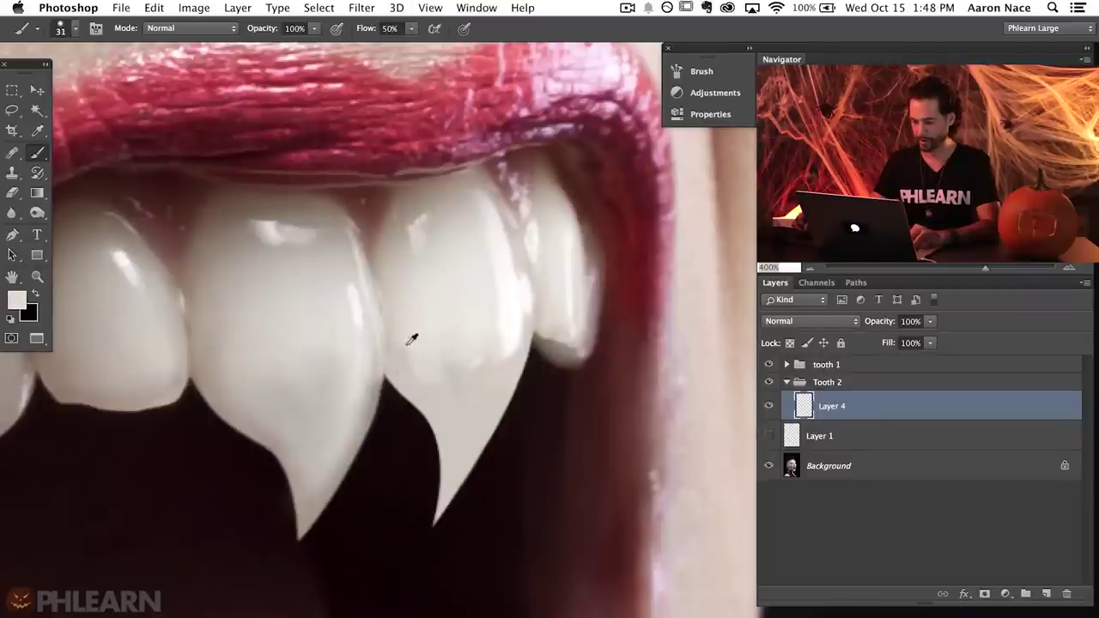
Shade the second fang on Layer 4 with sampled darker and lighter tooth tones along its inner edge and across its lower body.
left_click(381, 246, "alt")
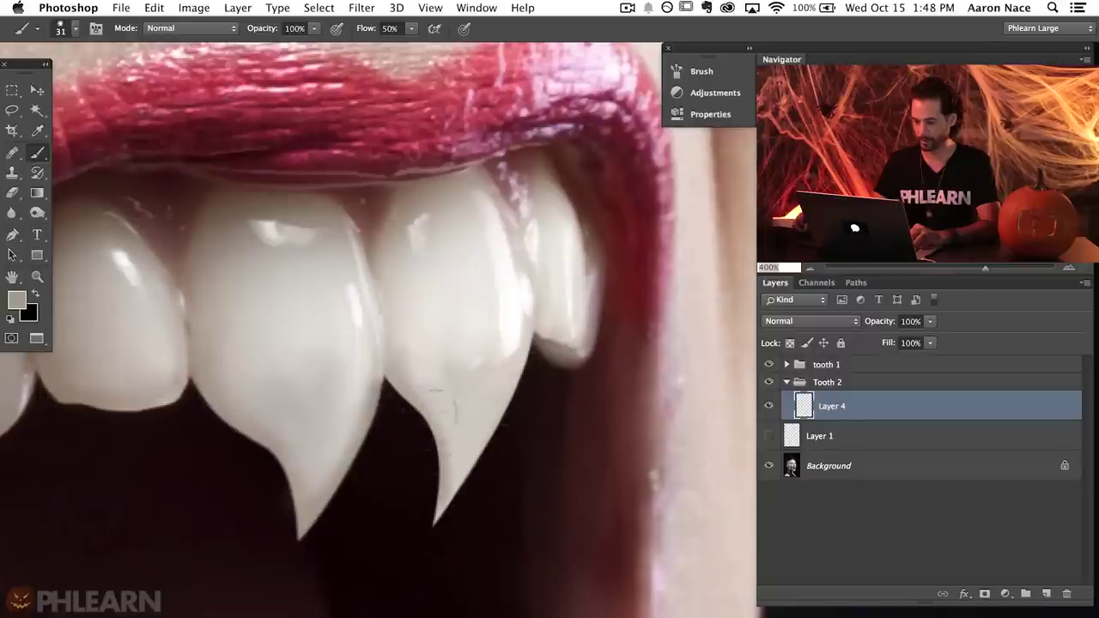
left_click(420, 336, "alt")
mouse_move(447, 384)
left_mouse_down()
mouse_move(478, 361)
mouse_move(482, 395)
mouse_move(467, 423)
mouse_move(486, 368)
mouse_move(486, 384)
mouse_move(473, 384)
mouse_move(449, 343)
mouse_move(435, 391)
mouse_move(483, 397)
left_mouse_up()
left_click(468, 330, "alt")
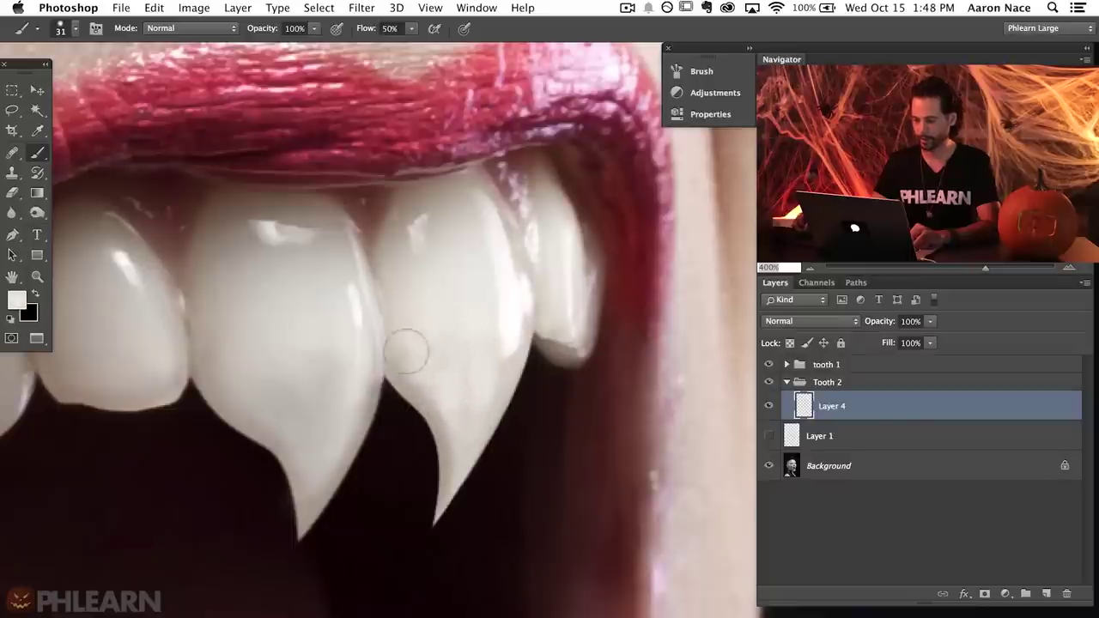
left_click(420, 395, "alt")
mouse_move(440, 405)
left_mouse_down()
mouse_move(420, 368)
mouse_move(426, 375)
left_mouse_up()
left_click(453, 400, "alt")
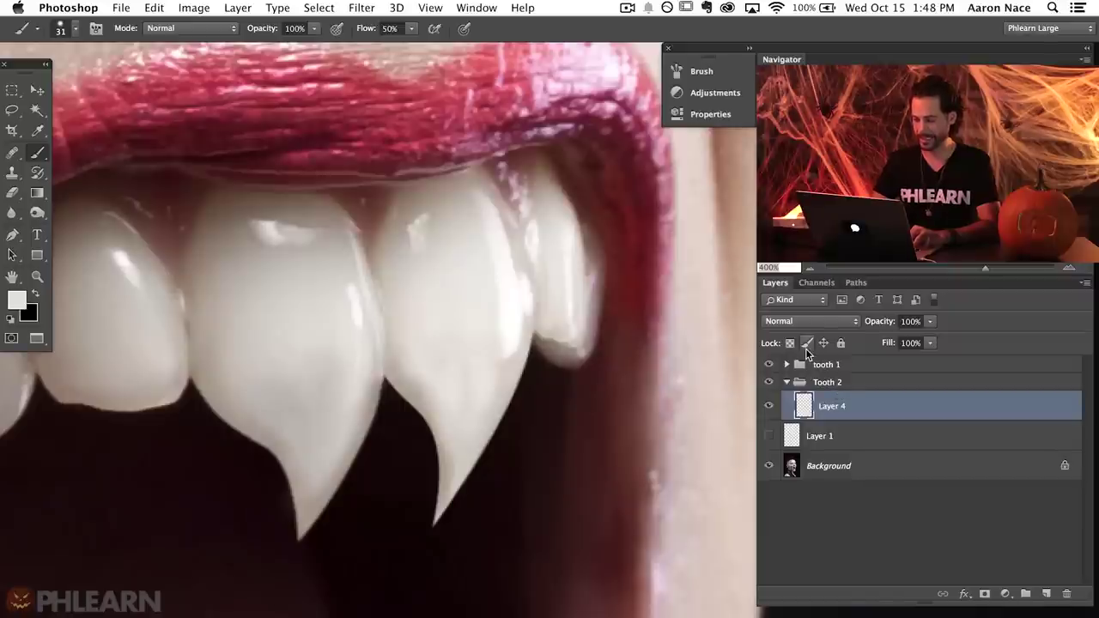
Clone the tooth's bright edge highlight onto a new layer in the Tooth 2 group with a 33 px Clone Stamp.
key("ctrl+shift+alt+n")
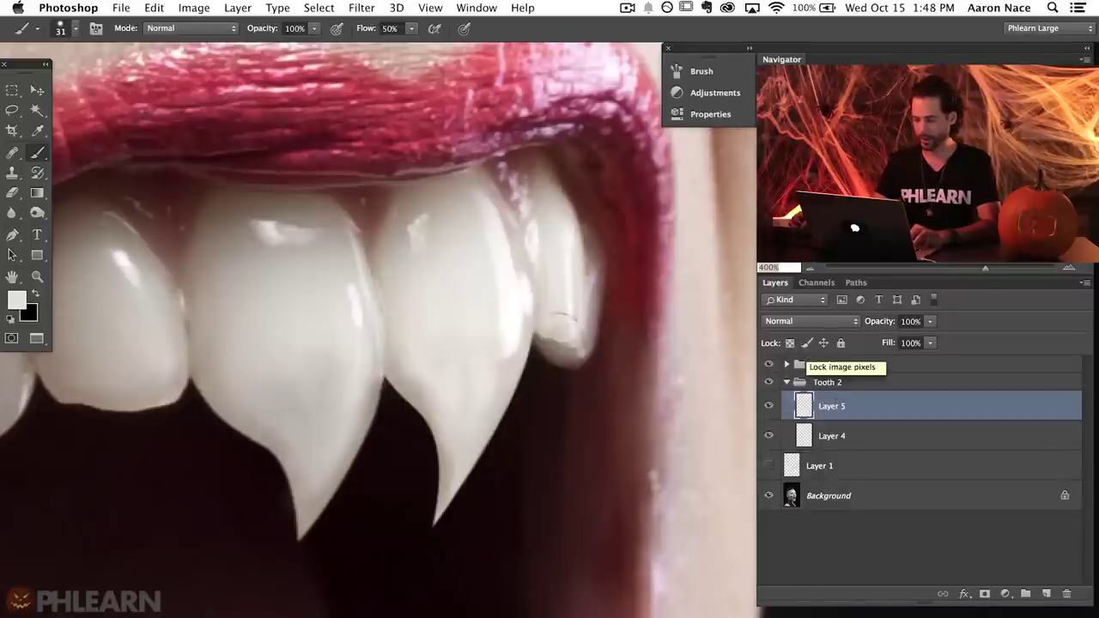
key("s")
left_click_drag(537, 319, 501, 318)
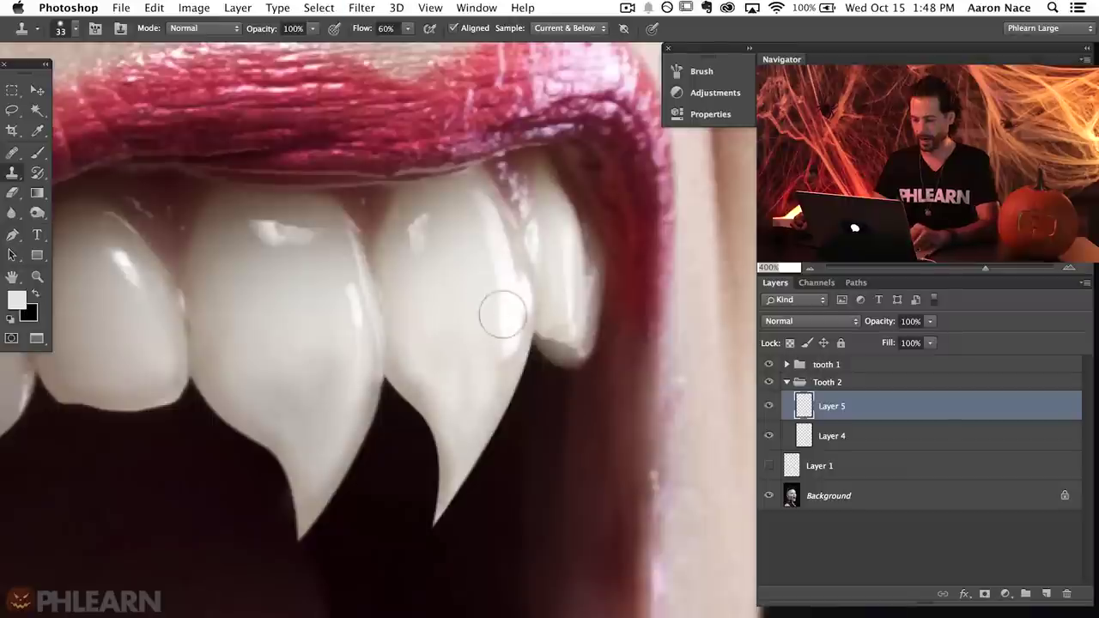
mouse_move(427, 306)
left_mouse_down()
mouse_move(430, 350)
mouse_move(420, 287)
left_mouse_up()
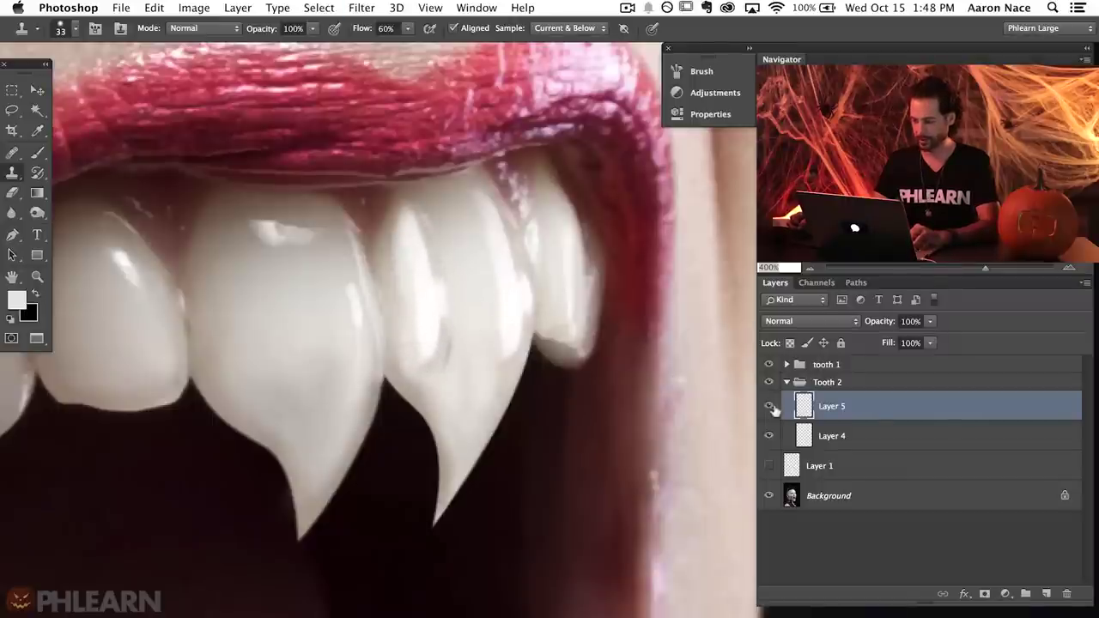
Set the cloned highlight layer to Lighten and move the highlight to the second fang's outer lower edge.
left_click(805, 321)
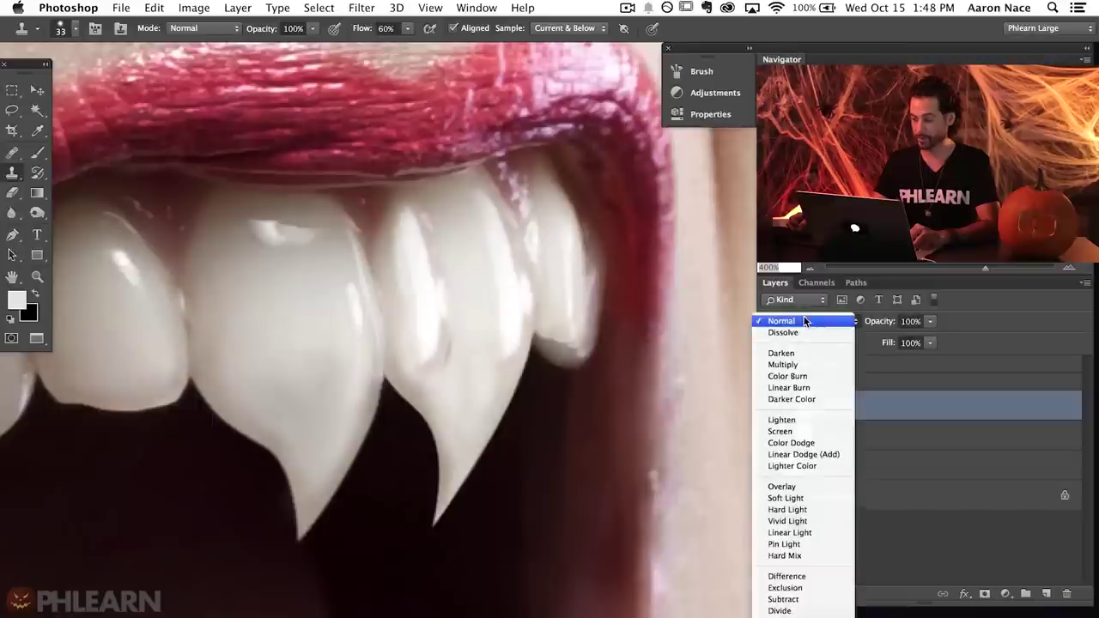
left_click(808, 419)
key("v")
mouse_move(432, 310)
left_mouse_down()
mouse_move(515, 387)
mouse_move(567, 407)
mouse_move(562, 459)
left_mouse_up()
Transform the cloned highlight by rotating, narrowing and distorting it so it follows the second fang's outer edge.
key("ctrl+t")
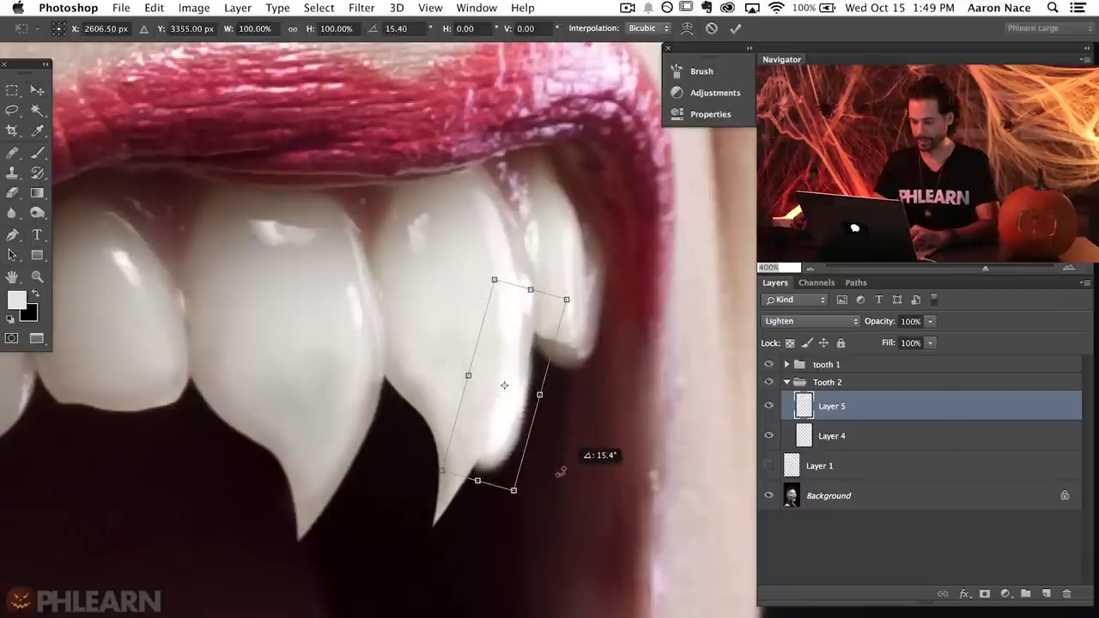
left_click_drag(538, 399, 524, 393)
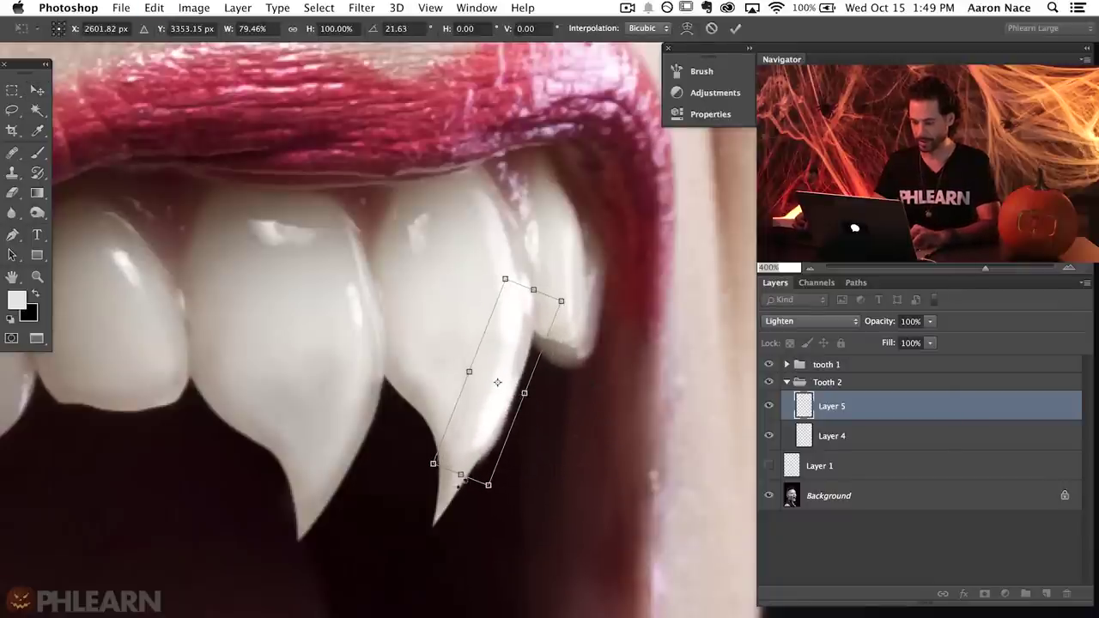
left_click_drag(427, 466, 465, 468)
left_click_drag(505, 281, 469, 268)
left_click_drag(561, 302, 633, 314)
left_click_drag(480, 438, 497, 412)
left_click_drag(559, 451, 554, 447)
left_click_drag(503, 410, 554, 415)
key("Return")
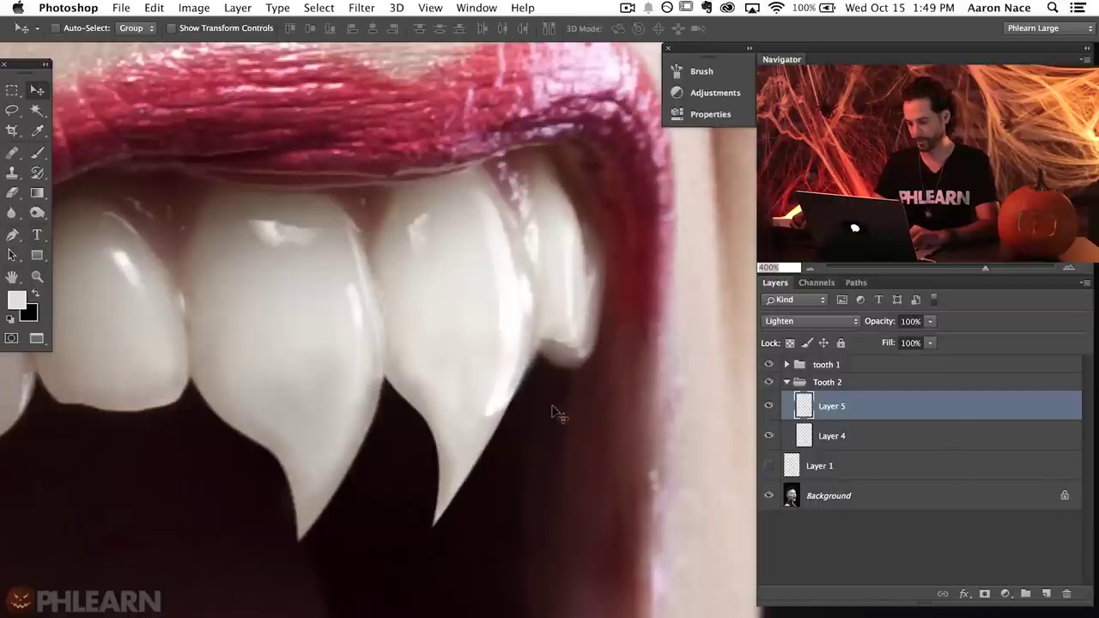
Add a layer mask to Layer 5, paint black with a 19 px brush over the highlight's lower end, and check the blend from afar.
left_click(984, 595)
key("b")
left_click_drag(540, 401, 516, 408)
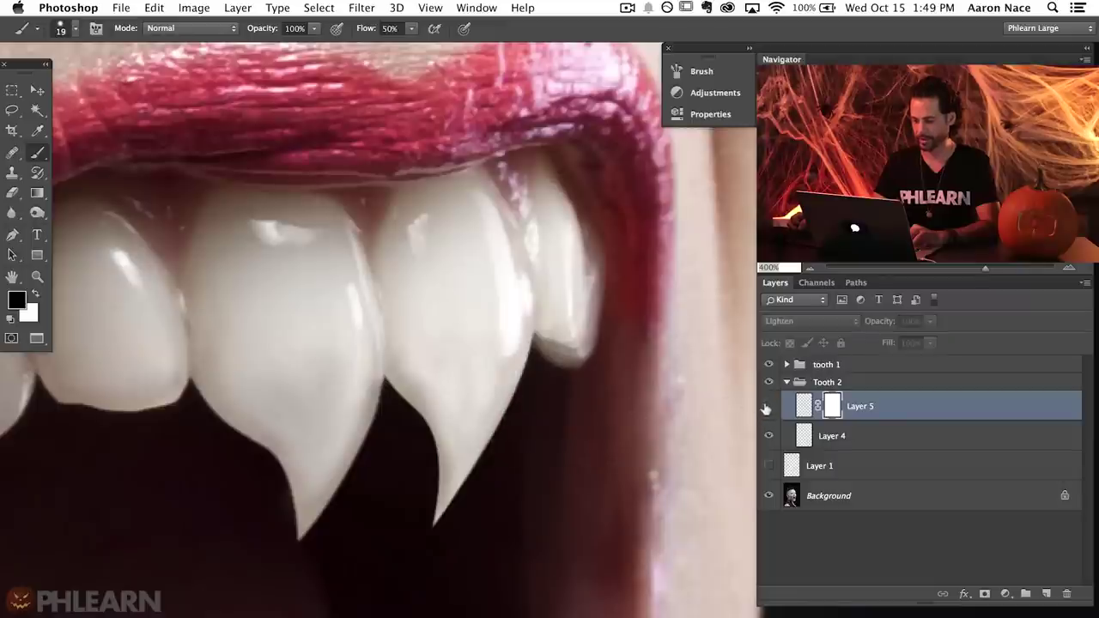
key("super+minus")
key("super+minus")
key("super+minus")
key("super+equal")
key("super+equal")
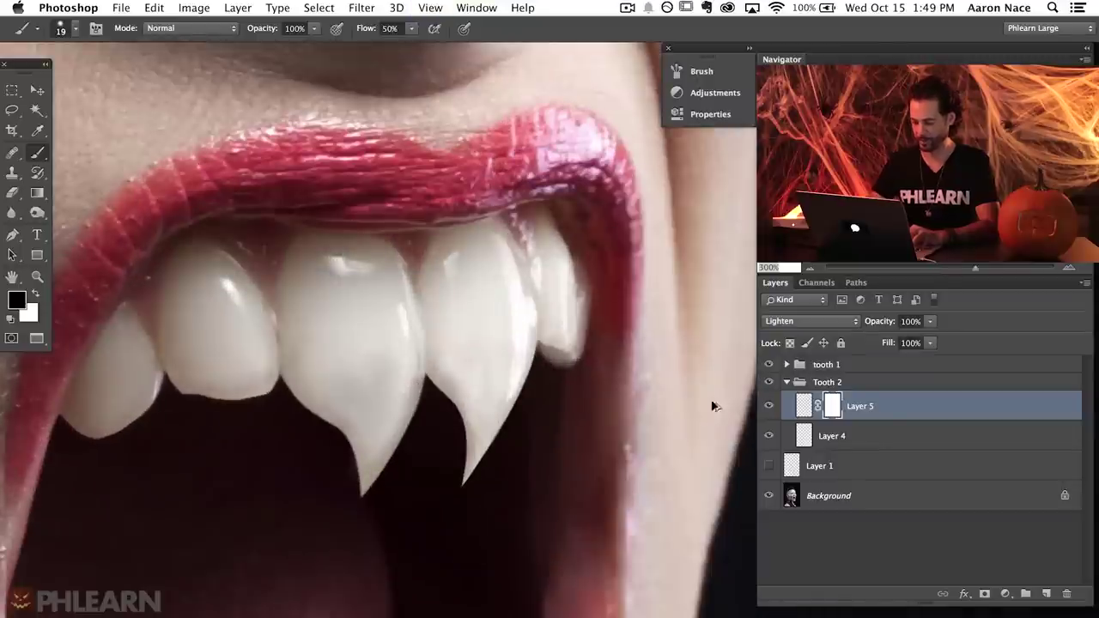
Add a new layer above Layer 5 in the Tooth 2 group and sample a color near the fang's outer edge.
key("super+shift+alt+n")
key("x")
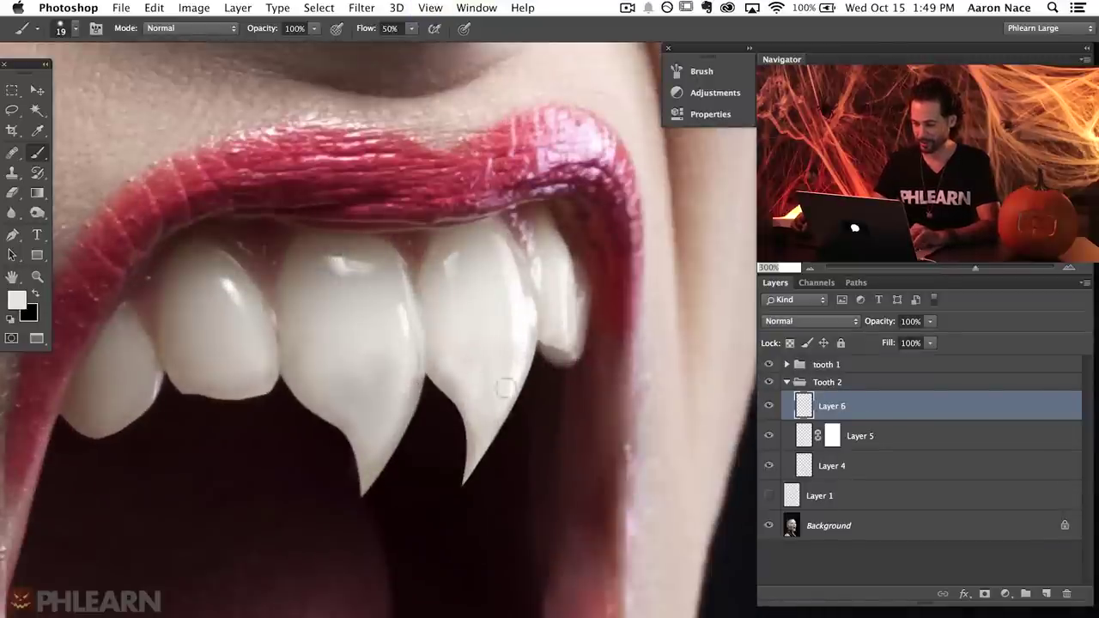
key("super+minus")
left_click(528, 346, "alt")
key("super+equal")
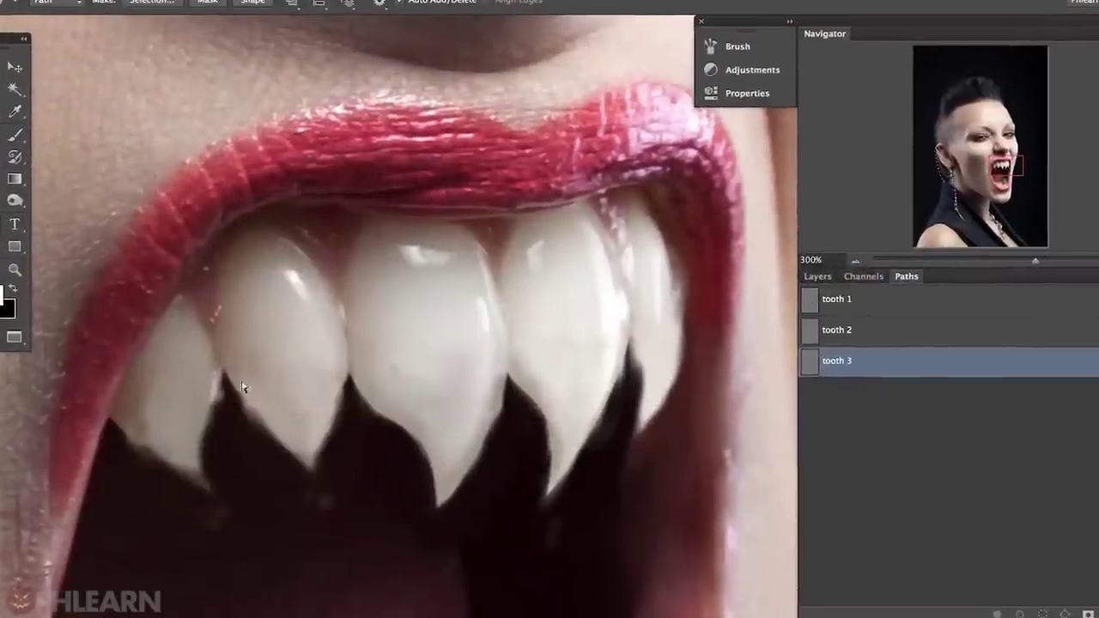
Trace the tooth 3 path around the pointed tooth down to its tip, close it and load it as a selection.
left_click(237, 384)
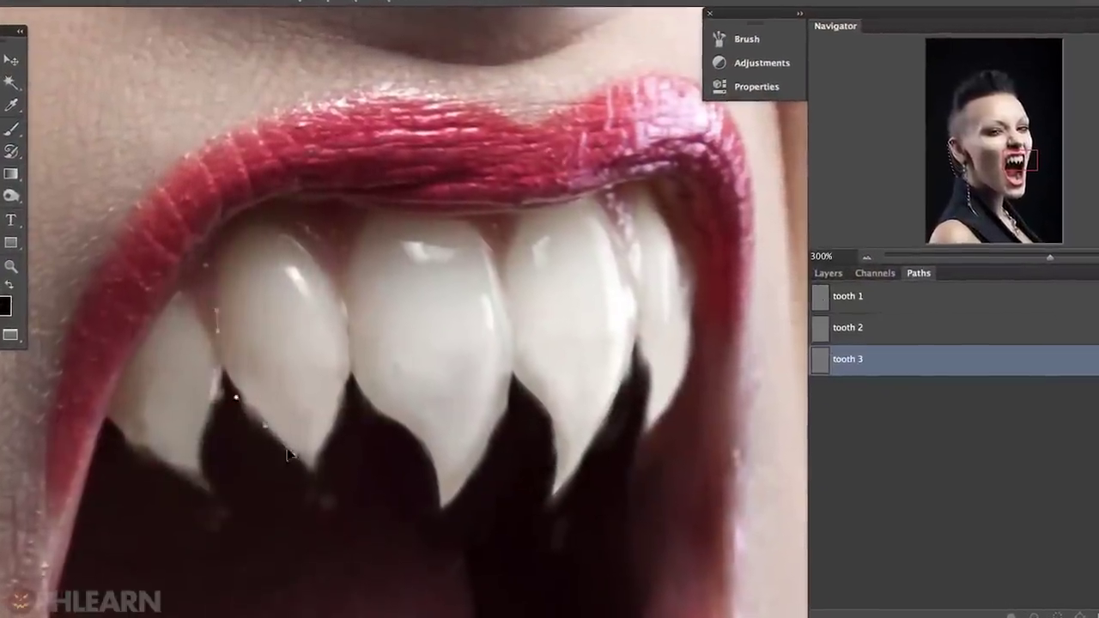
left_click(311, 472)
left_click(350, 335)
left_click(216, 305)
key("super+Return")
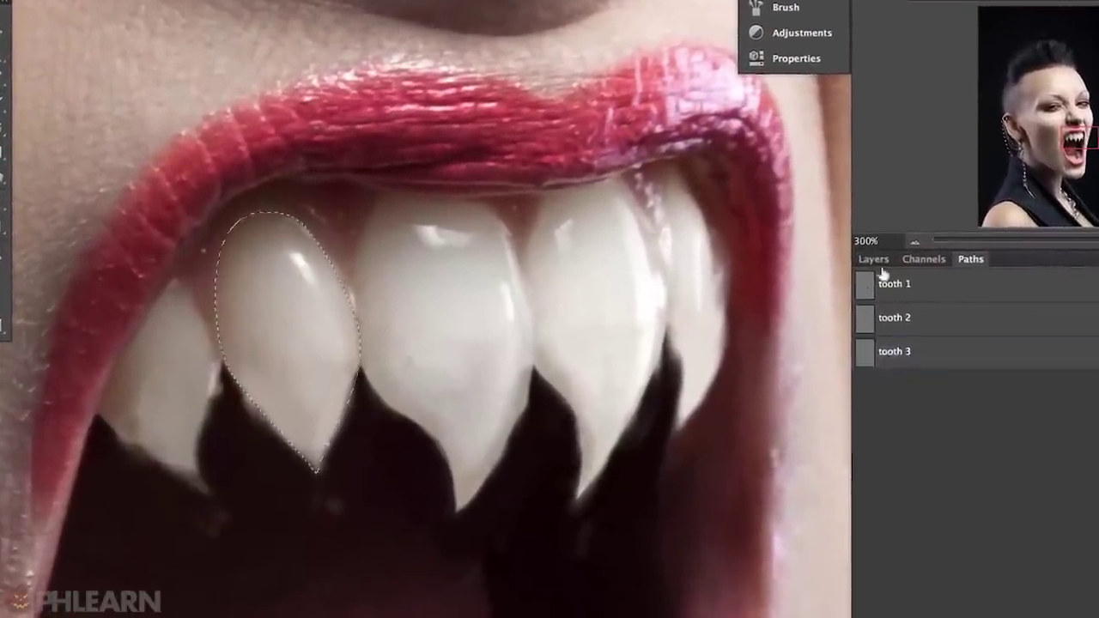
Name the new group tooth 3, place it below Tooth 2, and paint the fang on Layer 7 with sampled tooth color.
left_click(851, 266)
double_click(916, 386)
type("tooth 3")
key("Return")
left_click_drag(916, 386, 915, 450)
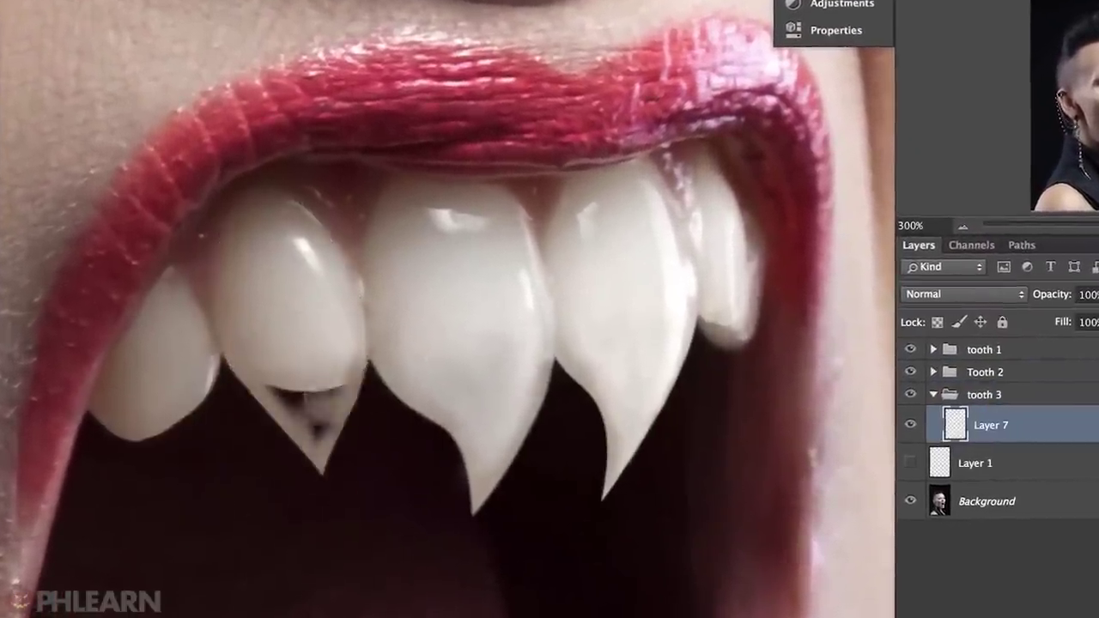
left_click_drag(311, 244, 303, 244)
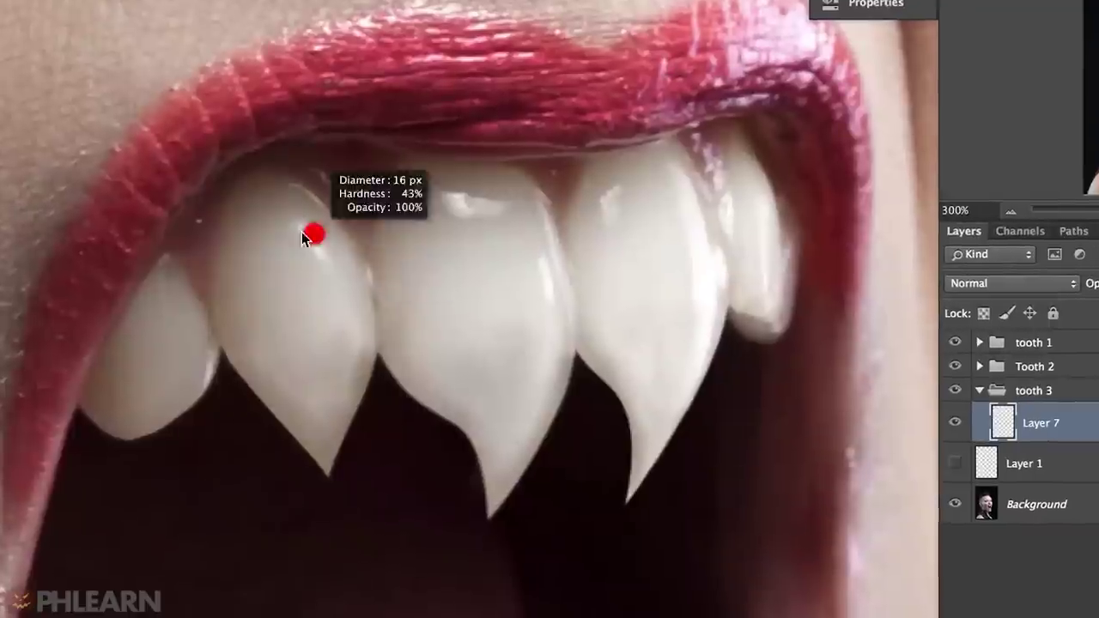
left_click(356, 352, "alt")
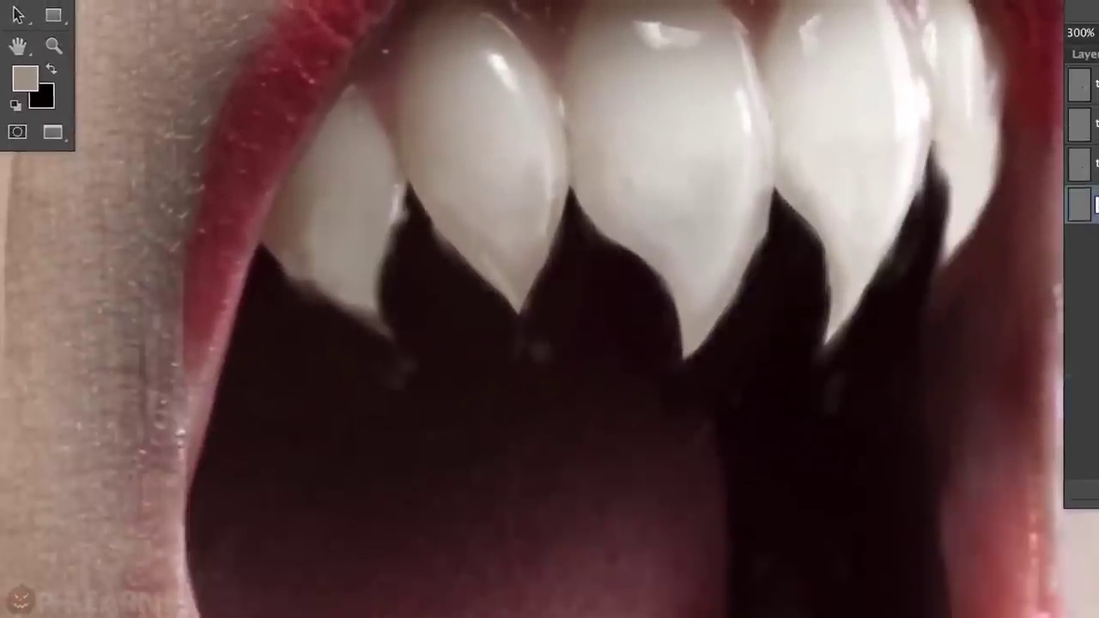
Trace the lower edge of the fourth fang, beside the lip corner, with curved path points down to its tip.
left_click_drag(261, 248, 280, 274)
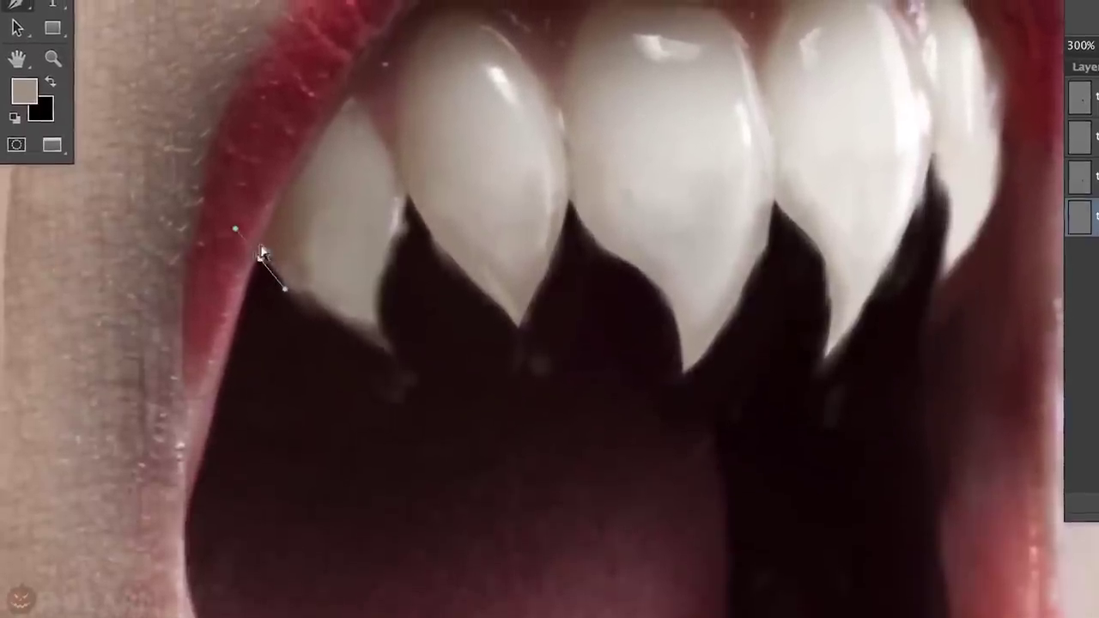
left_click_drag(378, 325, 388, 326)
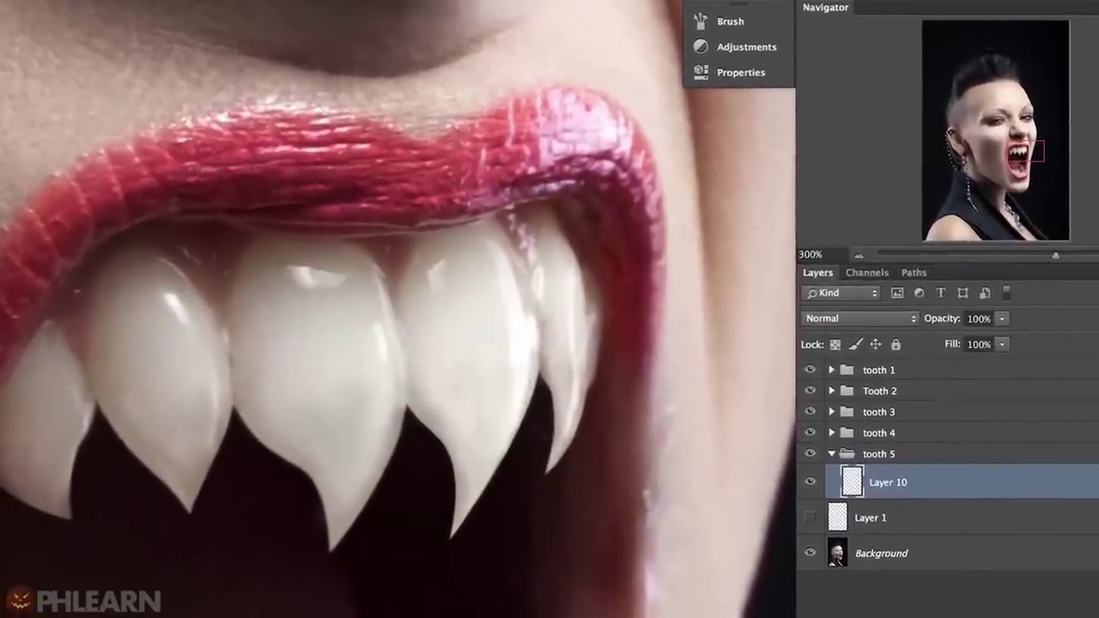
Collapse the tooth 5 group, then hide and show all five tooth groups to compare the fangs with the original teeth.
key("super+minus")
left_click(842, 456)
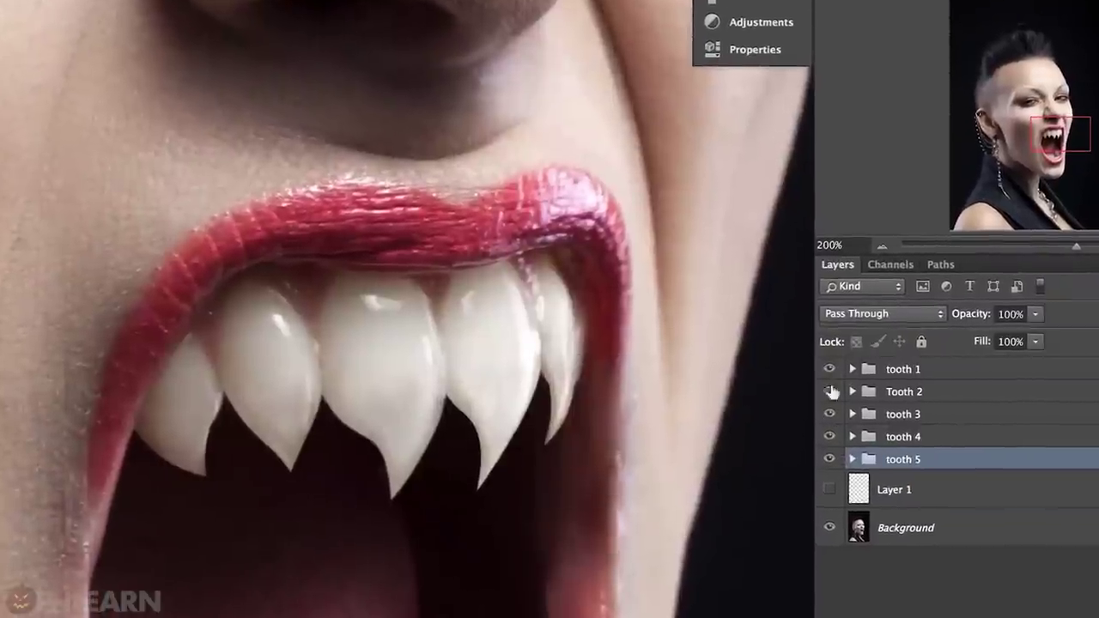
left_click(842, 390)
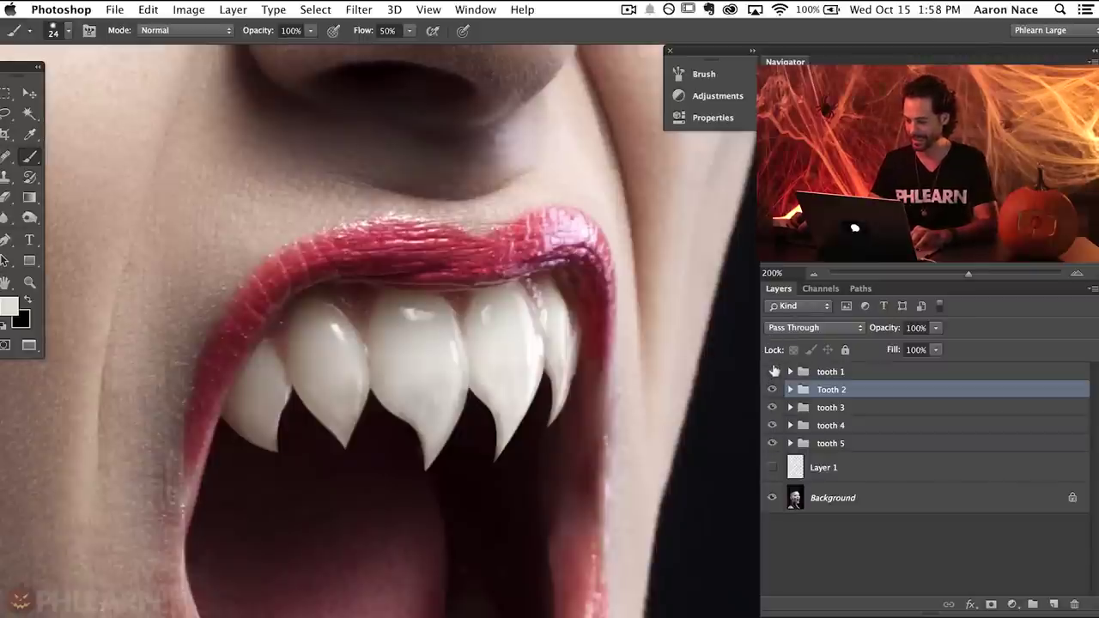
key("super+equal")
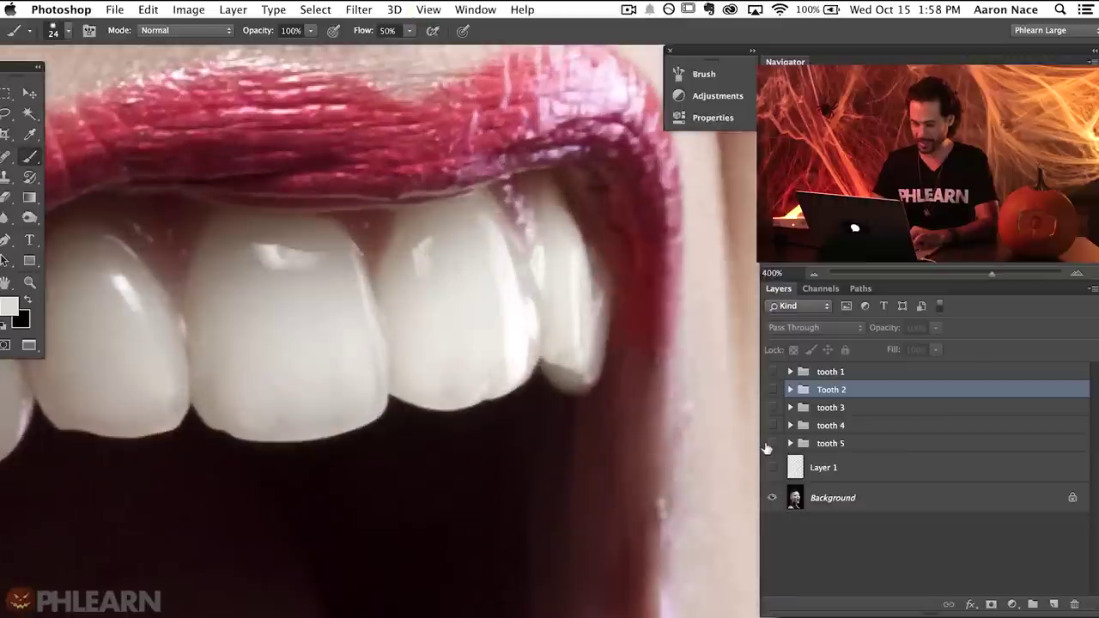
left_click_drag(275, 498, 364, 466)
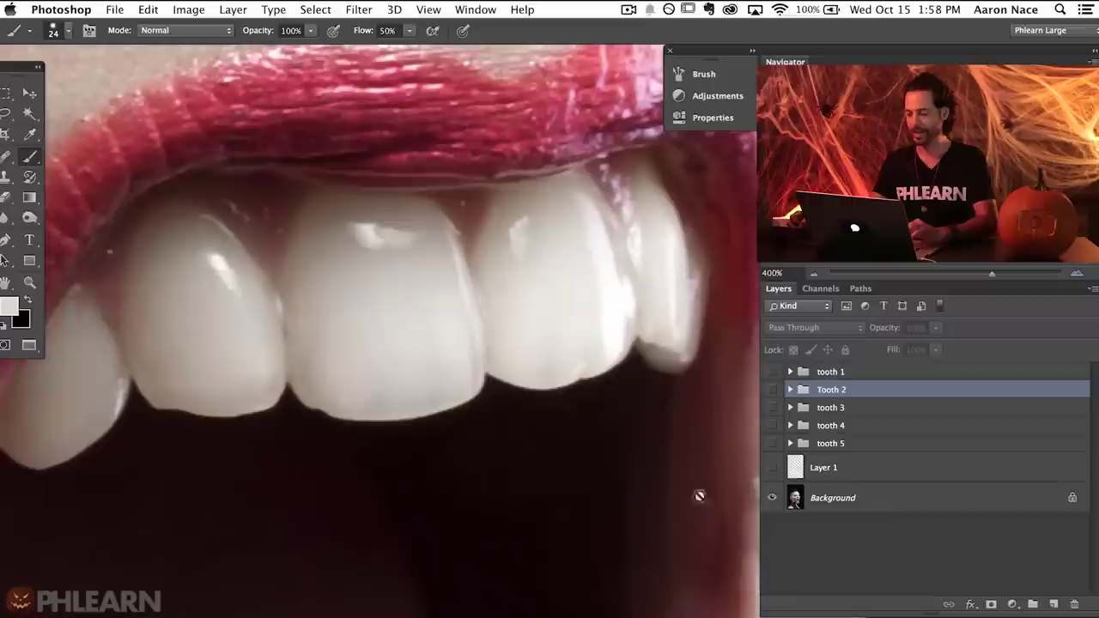
left_click(771, 380)
Add a new layer above the tooth 1 group and lasso a curved area in the dark gap beside the tooth 3 fang.
left_click(873, 375)
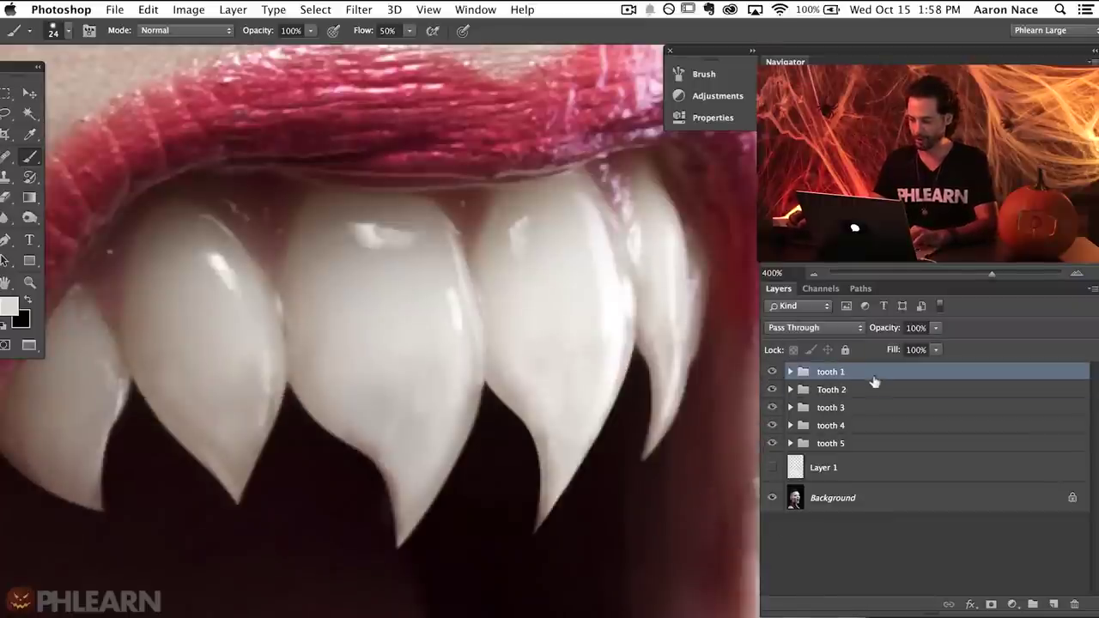
key("ctrl+shift+alt+n")
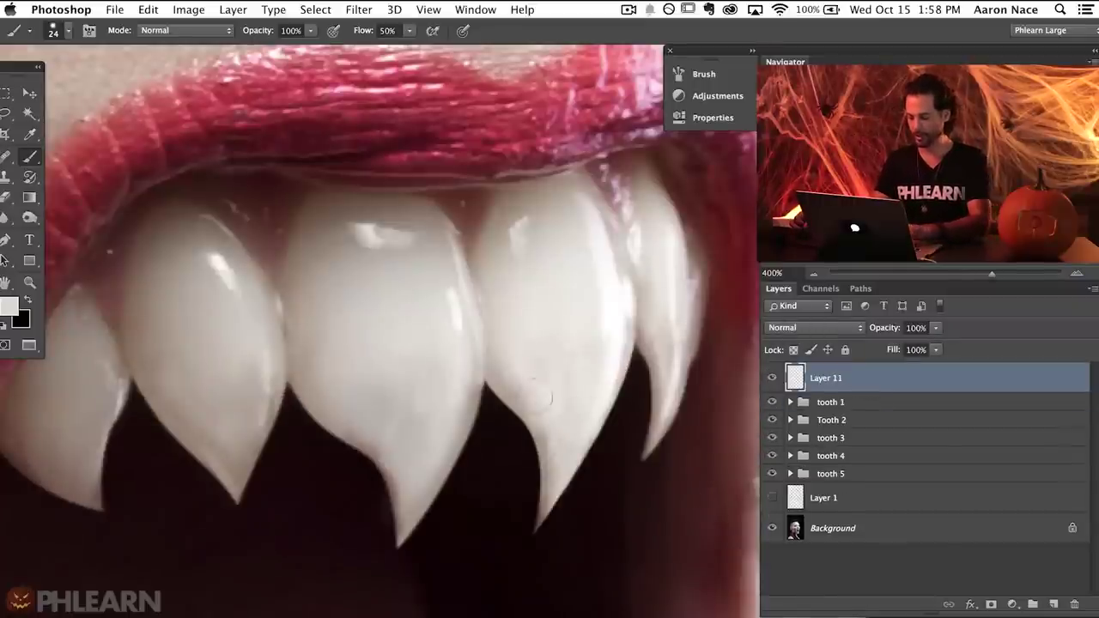
key("l")
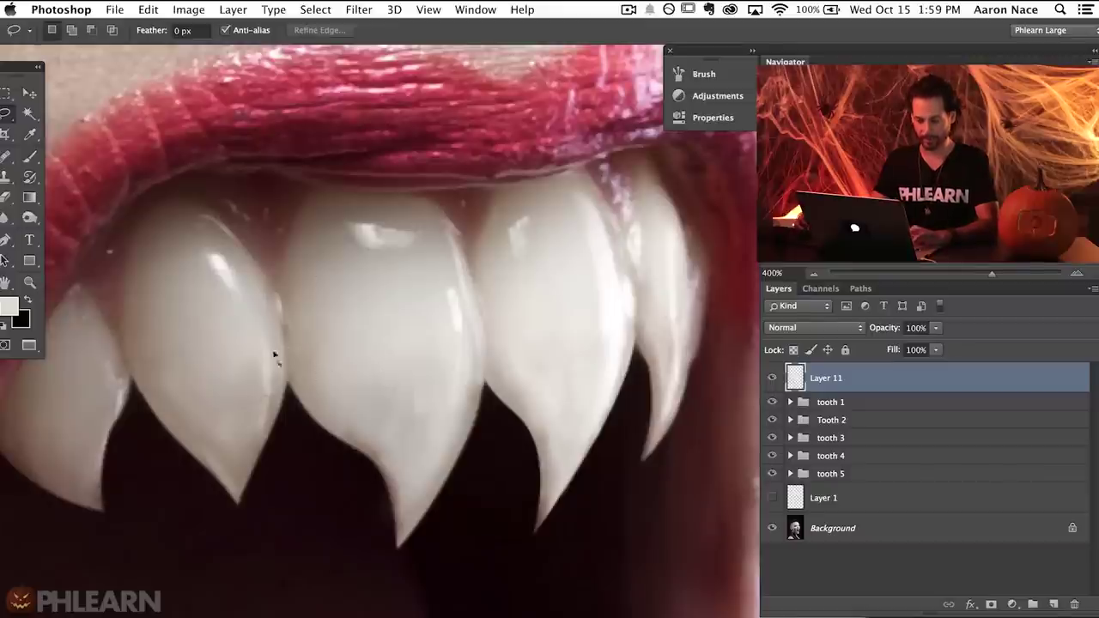
left_click_drag(295, 464, 408, 417)
key("super+plus")
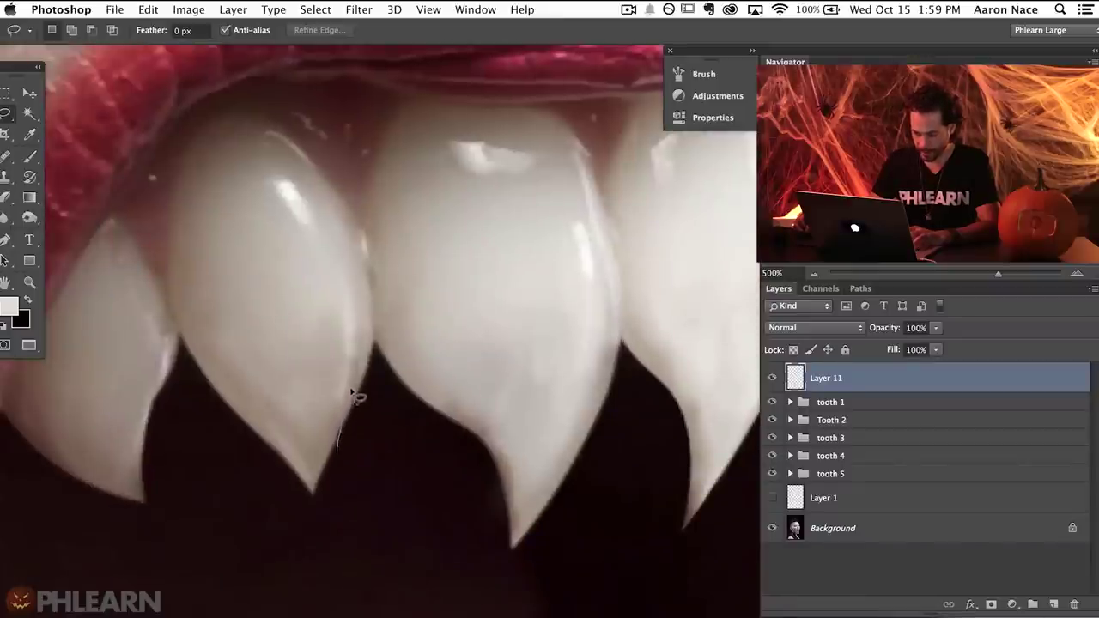
mouse_move(367, 381)
left_mouse_down()
mouse_move(374, 426)
mouse_move(357, 477)
left_mouse_up()
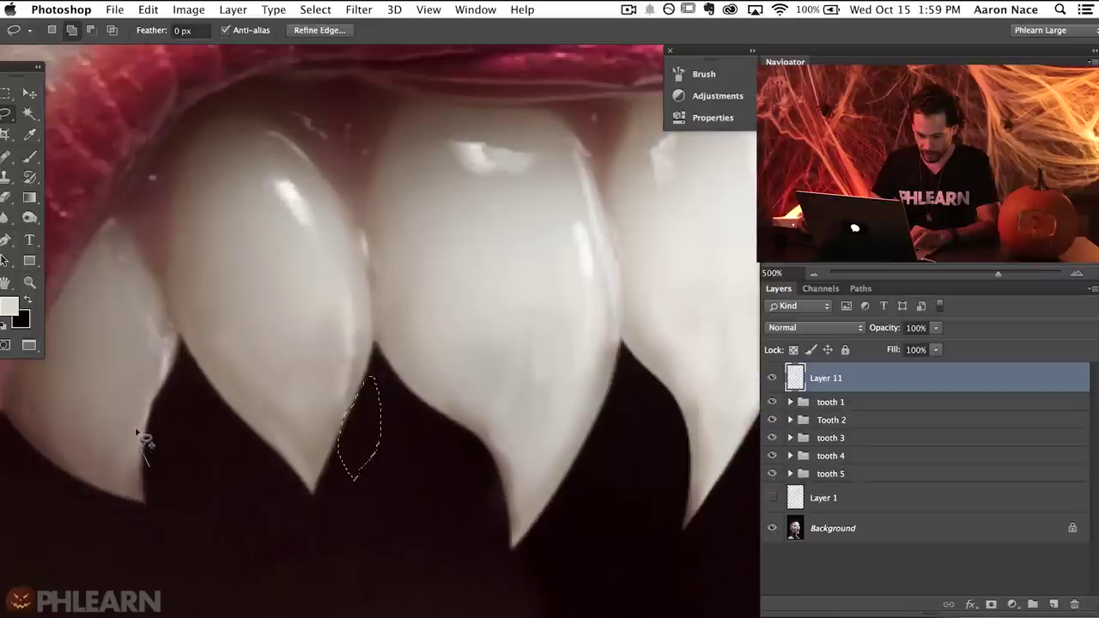
Add small irregular lasso areas to the selection along the lower edges of the upper fangs, including the far fang.
left_click_drag(148, 426, 146, 464)
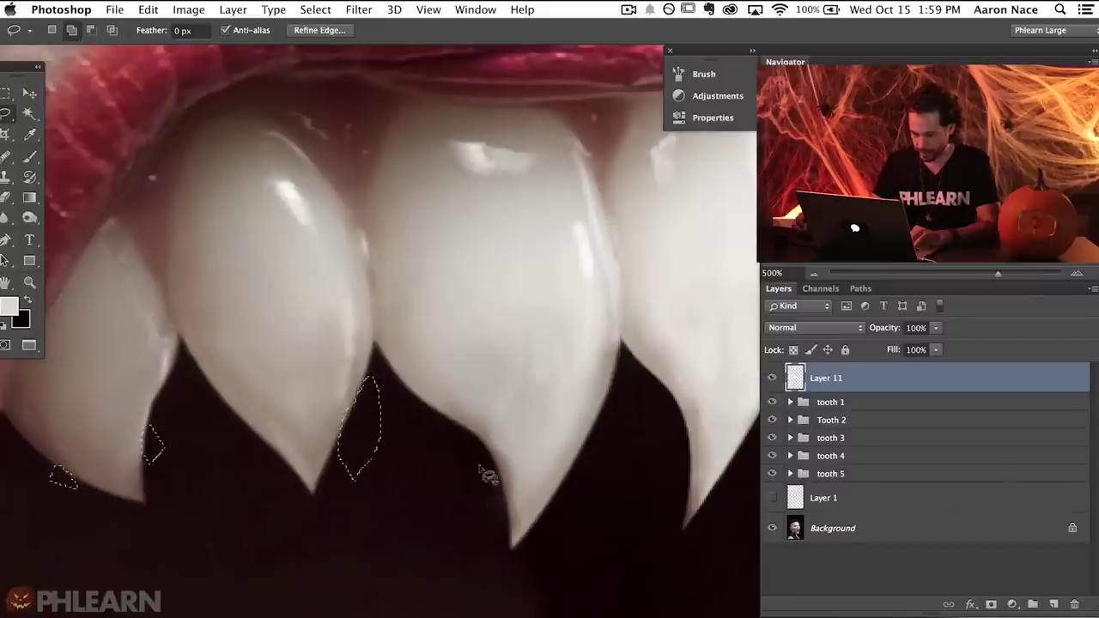
left_click_drag(486, 526, 487, 520)
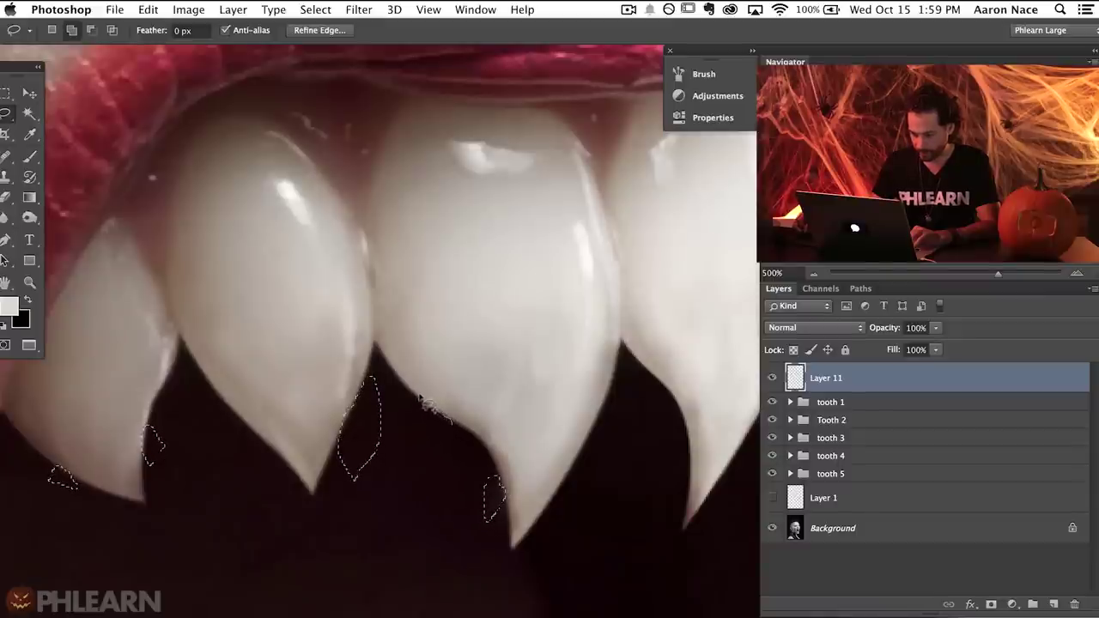
left_click_drag(444, 451, 453, 455)
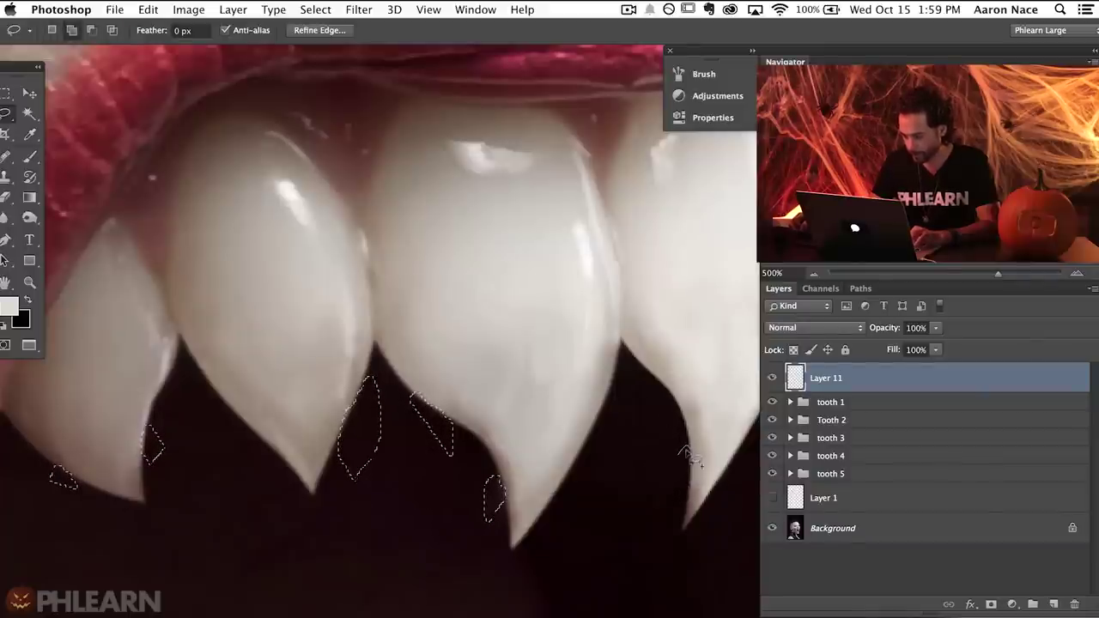
left_click_drag(686, 472, 681, 450)
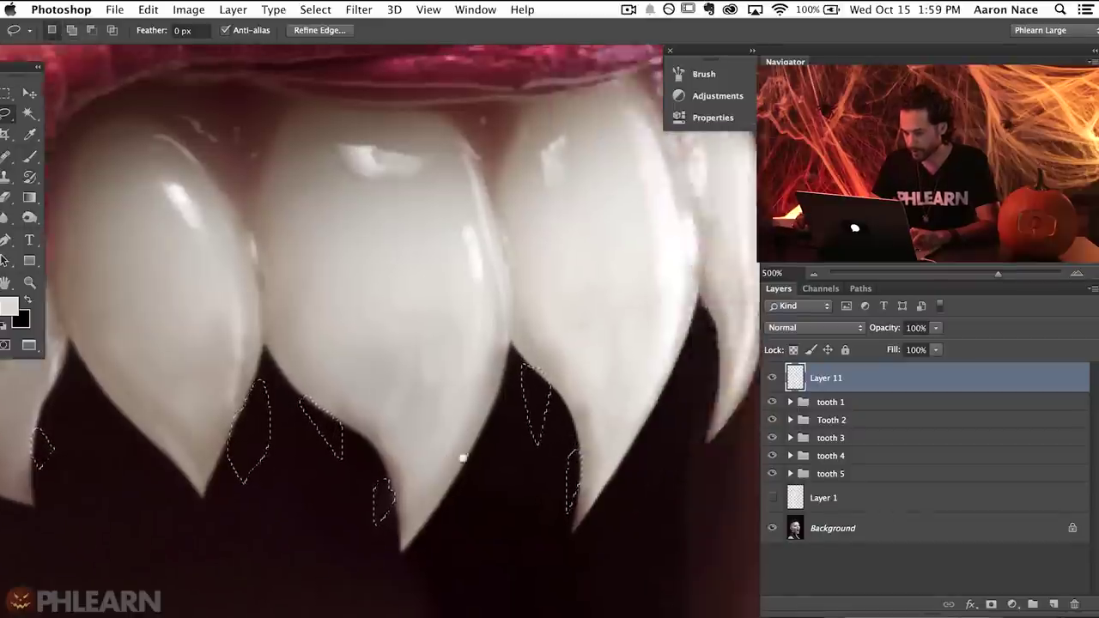
scroll(606, 363, "right", 5)
left_click_drag(582, 363, 582, 425)
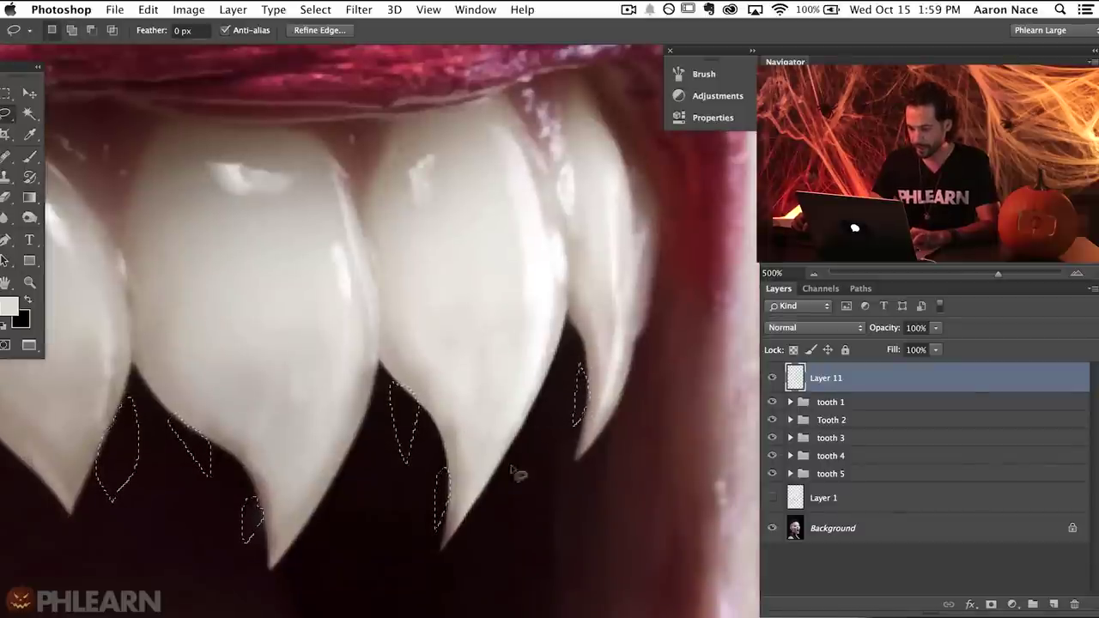
scroll(584, 472, "left", 3)
scroll(549, 377, "down", 1)
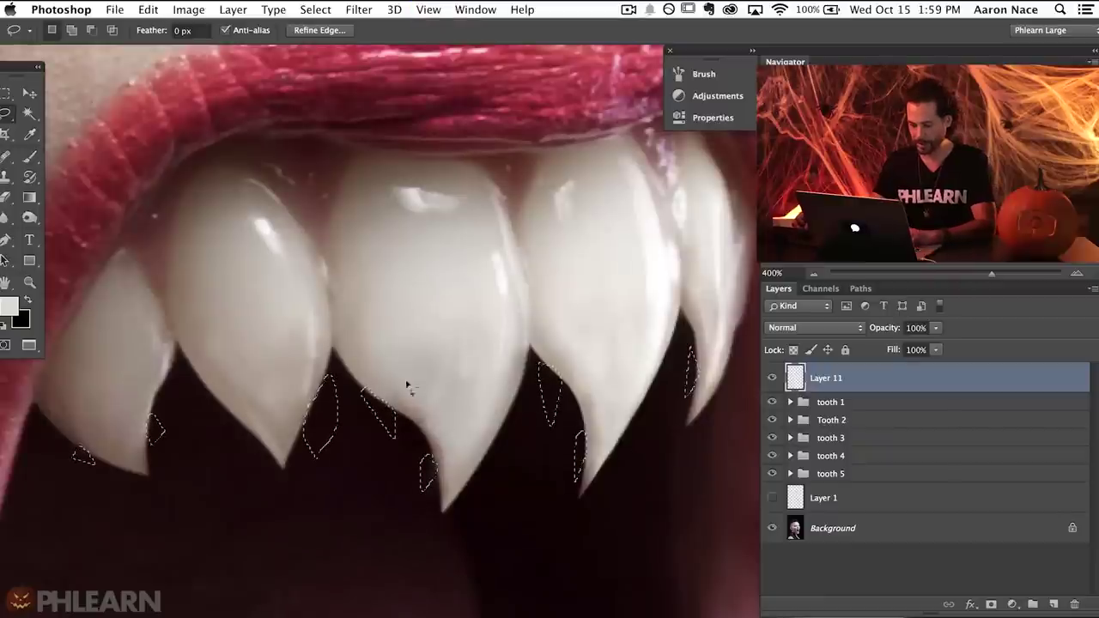
Sample the dark mouth color and paint it inside the selected patches on Layer 11 to carve irregular notches into the fang edges.
key("b")
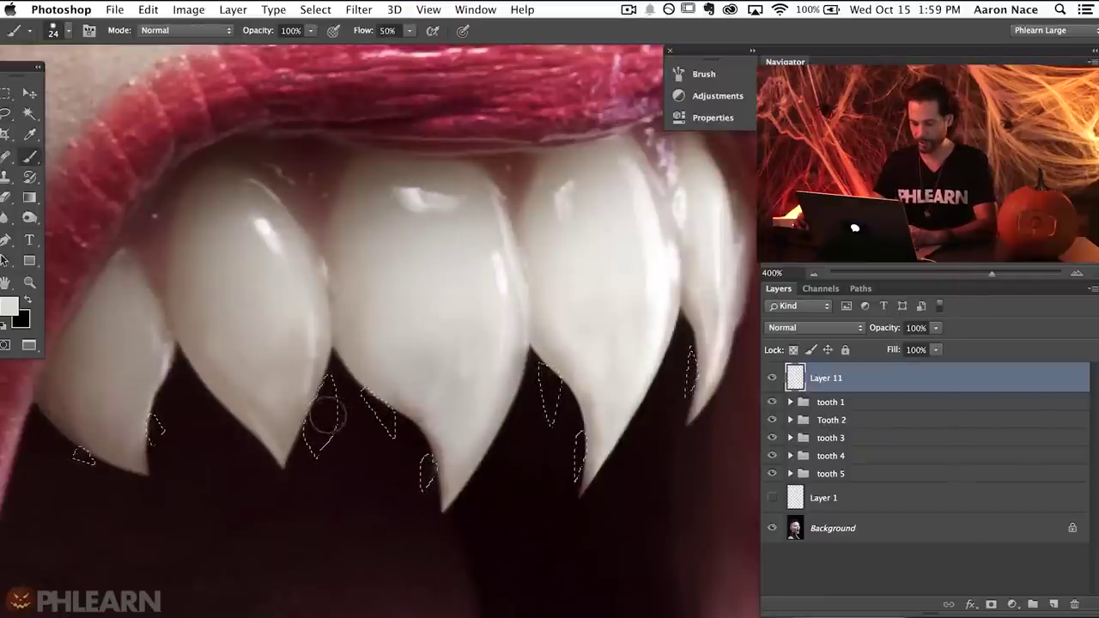
left_click(324, 415, "alt")
key("ctrl+h")
key("ctrl+h")
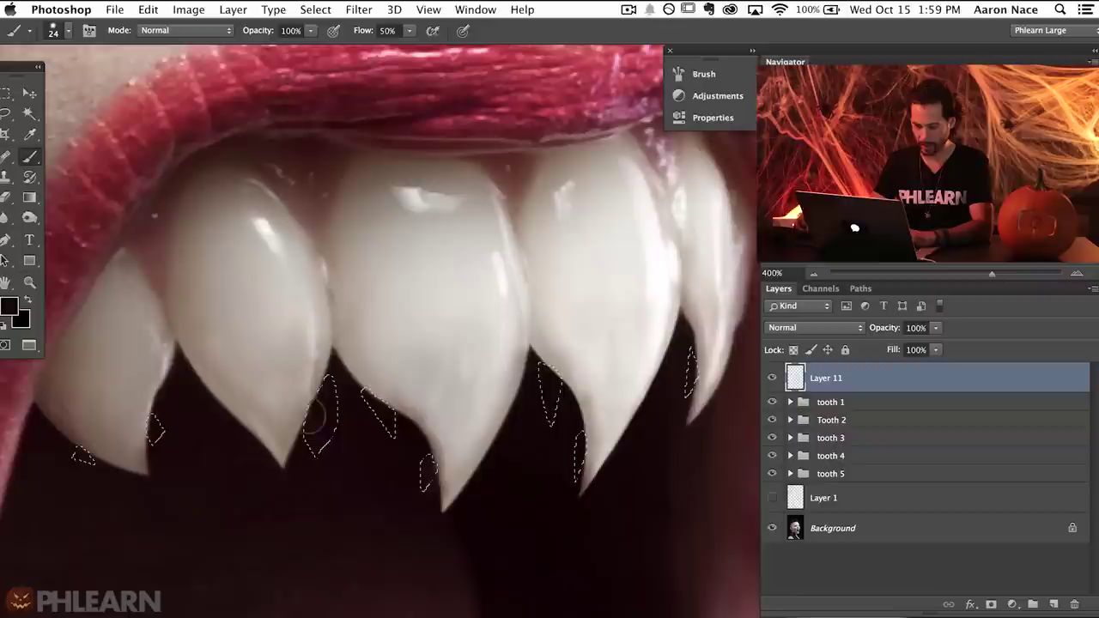
key("ctrl+h")
key("ctrl+h")
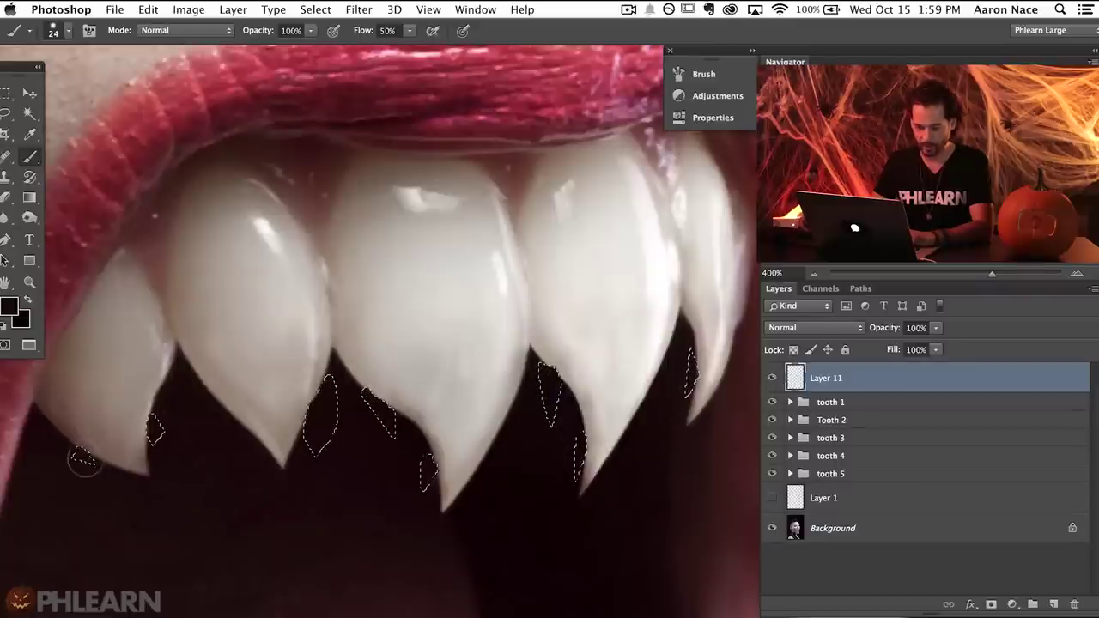
key("ctrl+h")
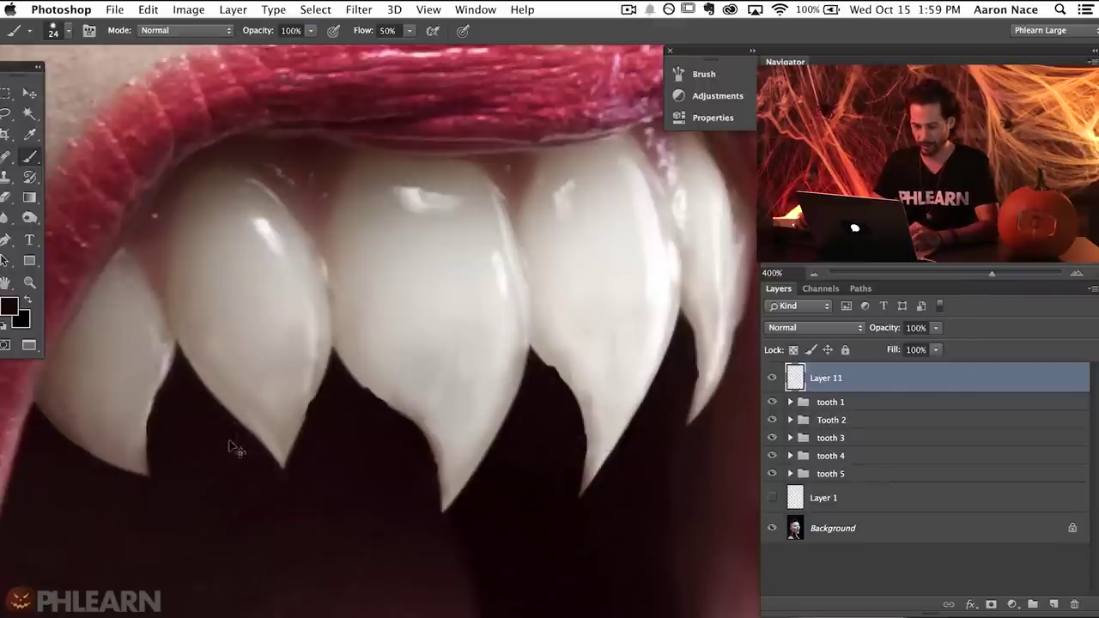
left_click_drag(242, 436, 228, 435)
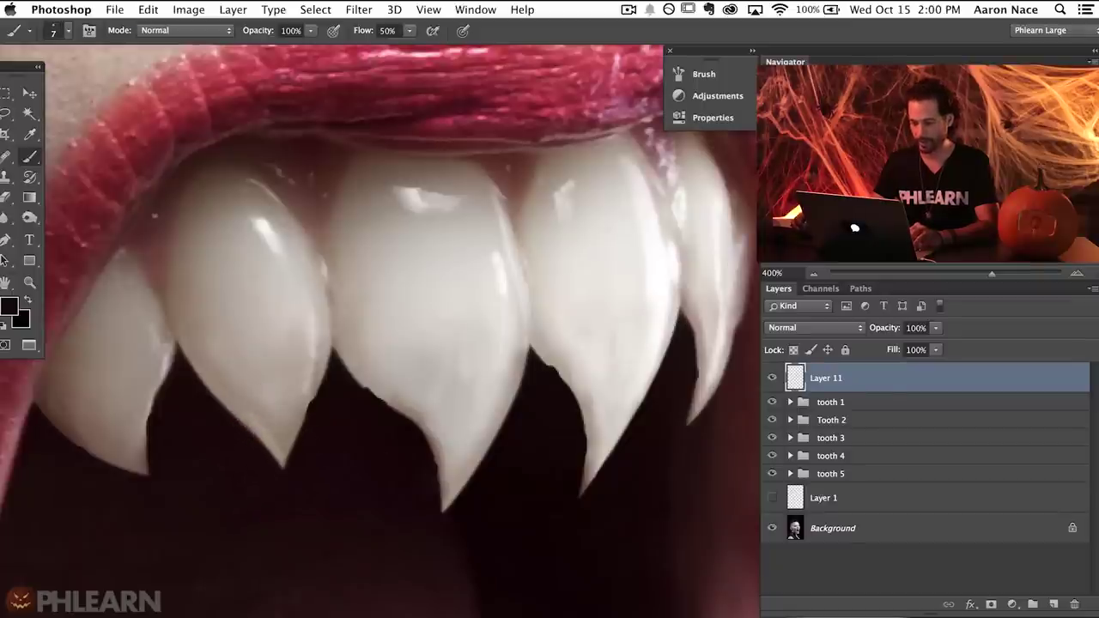
Soften the painted notches on Layer 11 with a Gaussian Blur of 0.4 pixels radius.
key("super+alt+f")
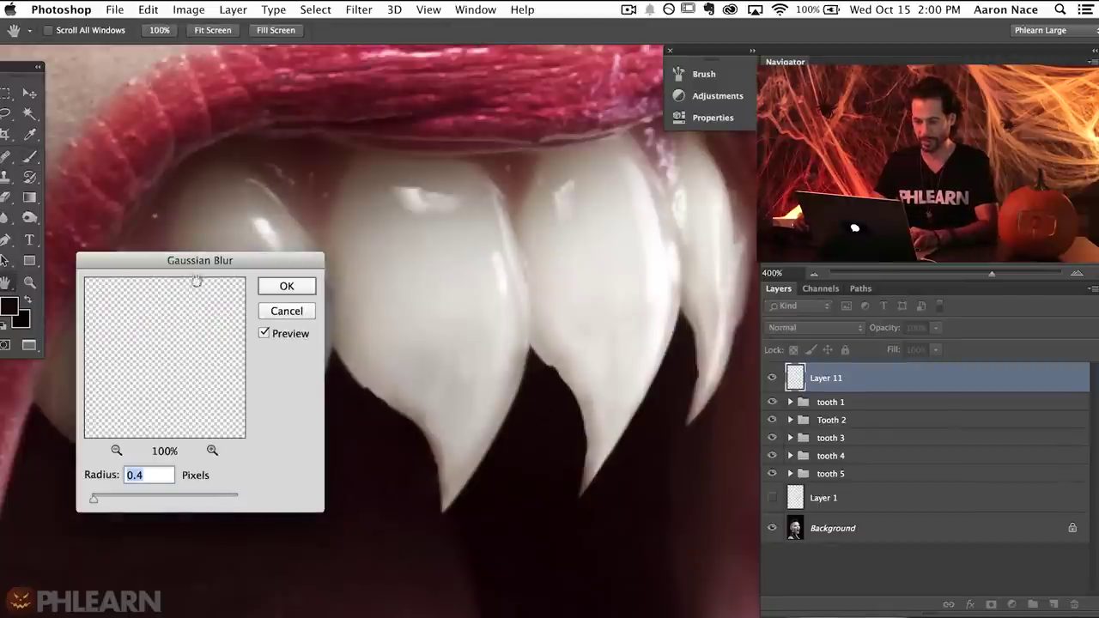
left_click(286, 287)
key("b")
scroll(578, 385, "down", 1)
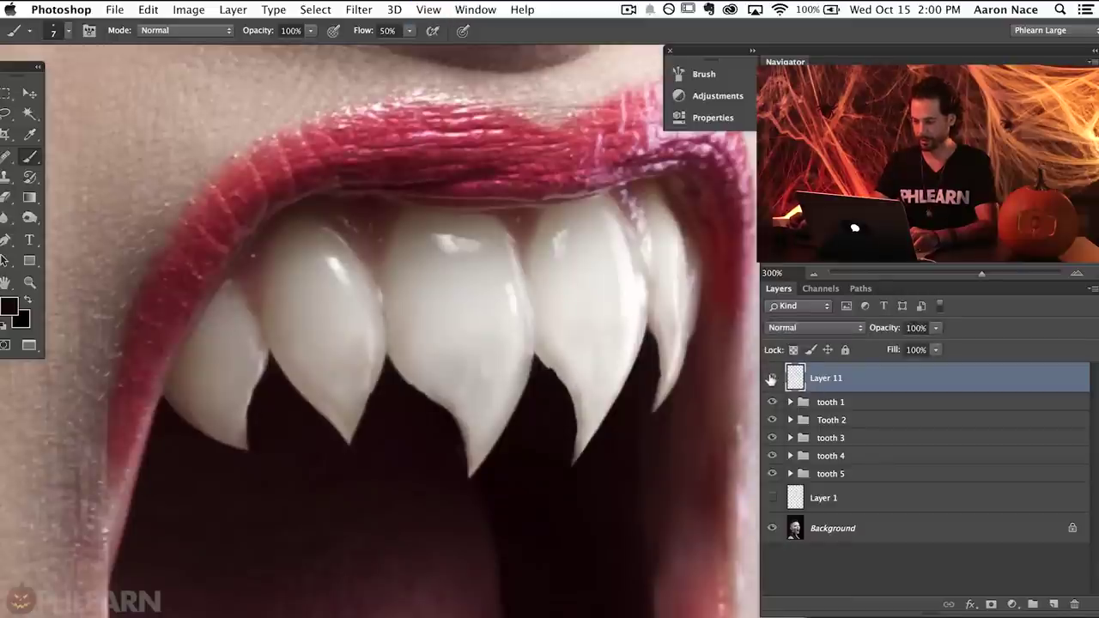
key("super+minus")
key("super+minus")
key("super+plus")
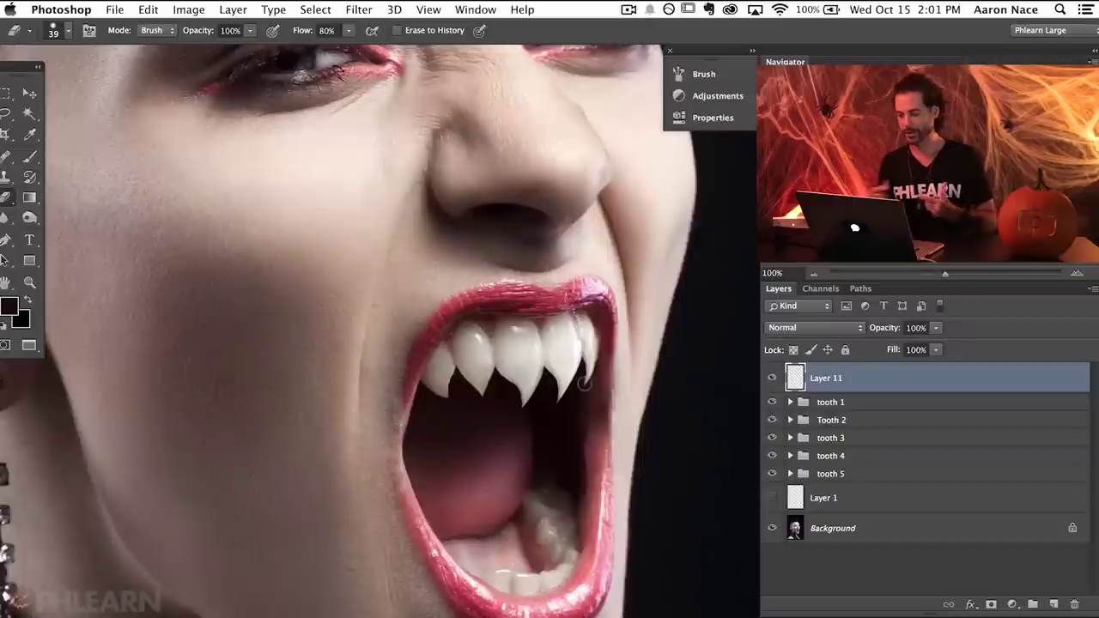
Add a new layer above Layer 11 and stamp all visible layers onto it.
scroll(587, 384, "up", 2)
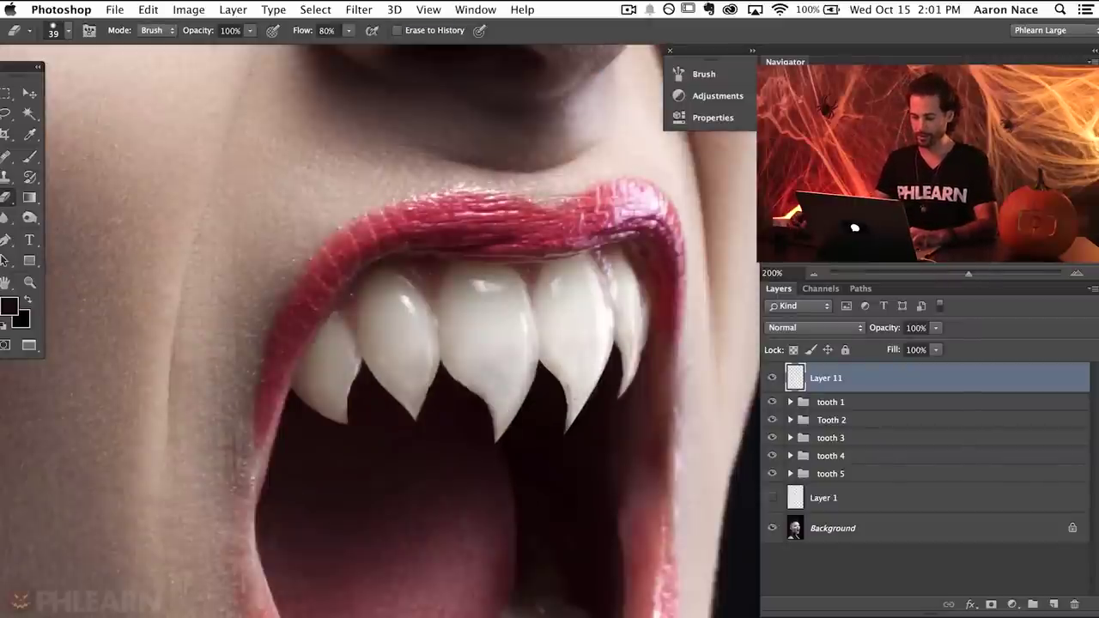
scroll(576, 369, "down", 5)
key("super+shift+alt+n")
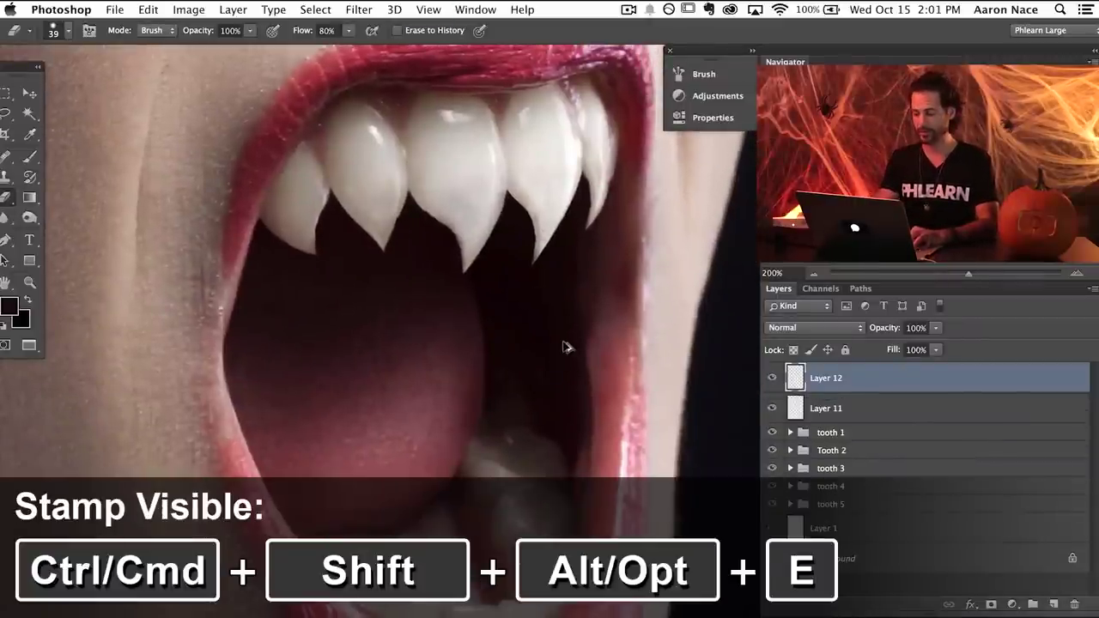
key("super+shift+alt+e")
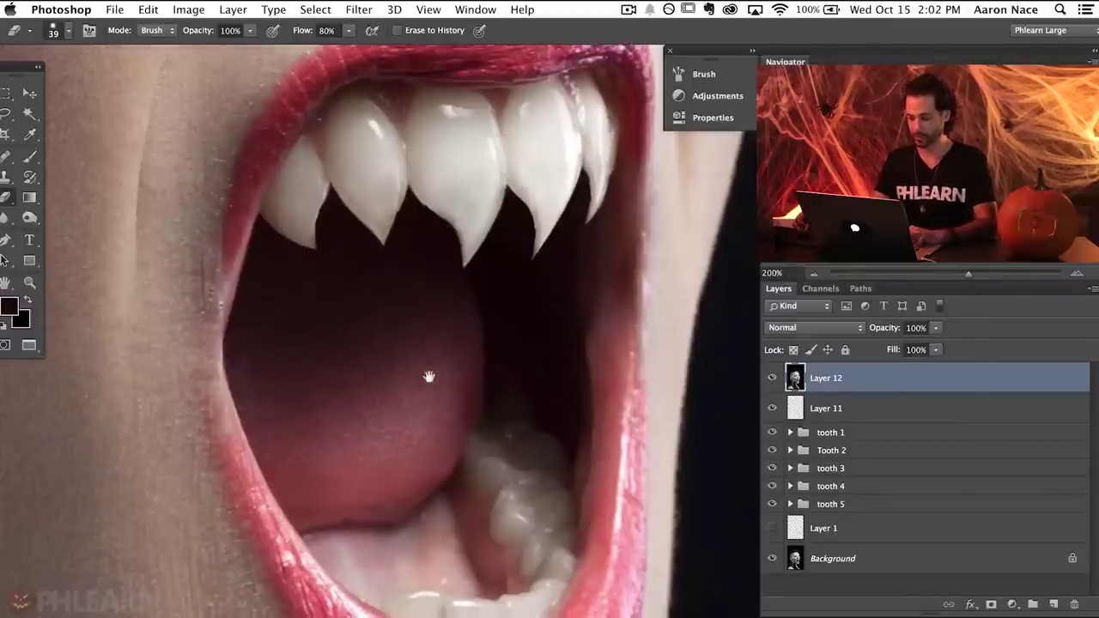
Select a rectangle around the lower half of the mouth on Layer 12 and open it in the Liquify filter.
scroll(430, 306, "down", 3)
scroll(430, 307, "right", 2)
key("m")
left_click_drag(179, 161, 702, 617)
scroll(455, 361, "up", 2)
scroll(455, 360, "left", 2)
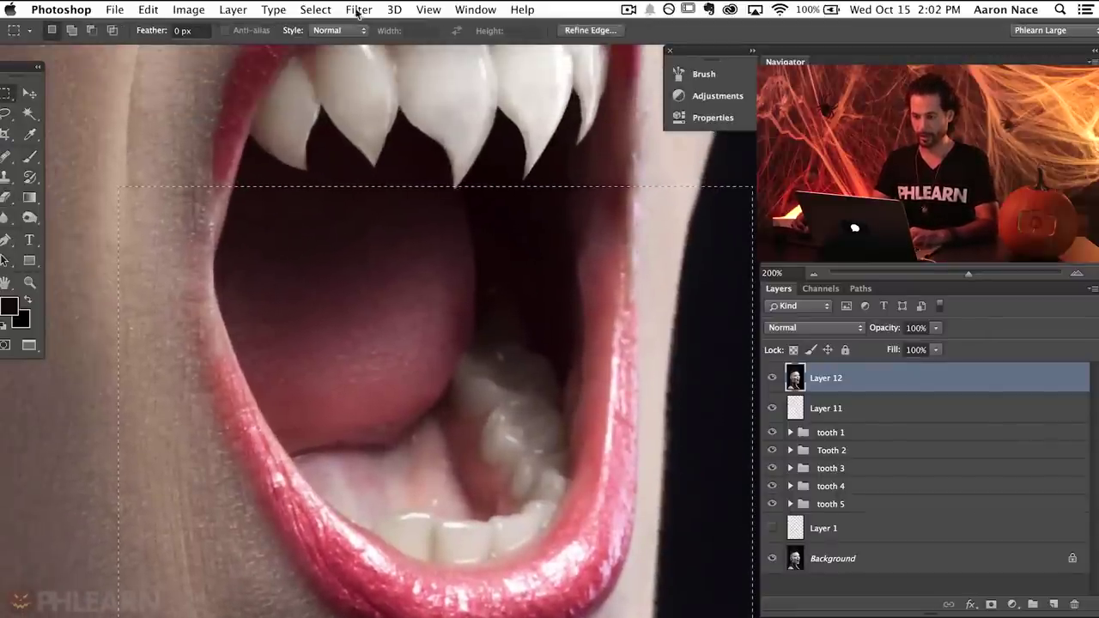
left_click(358, 9)
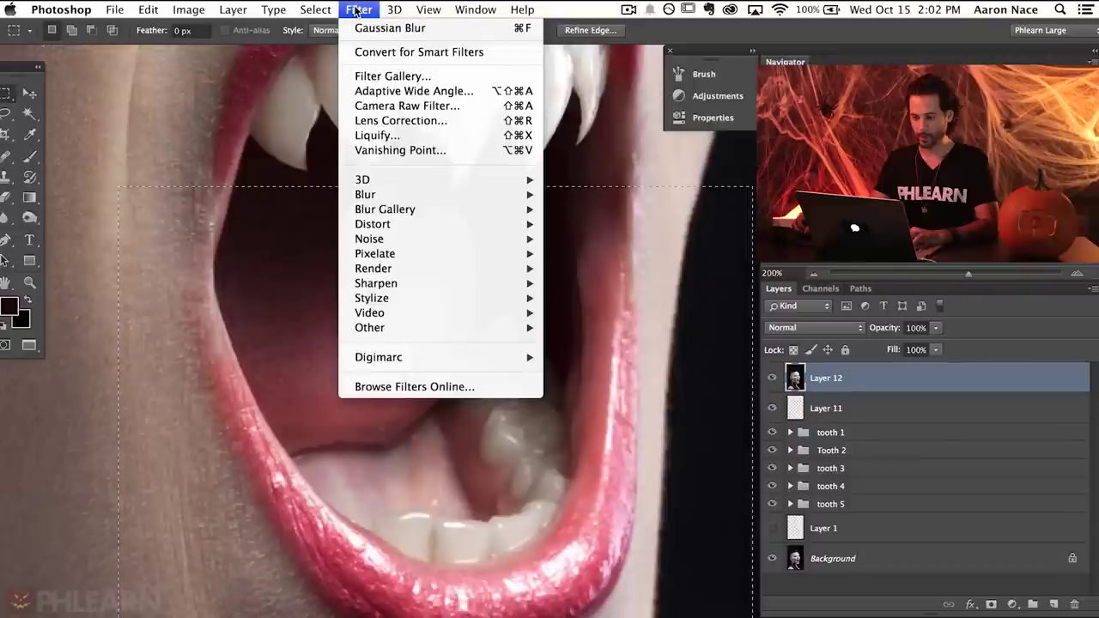
left_click(378, 136)
key("super+plus")
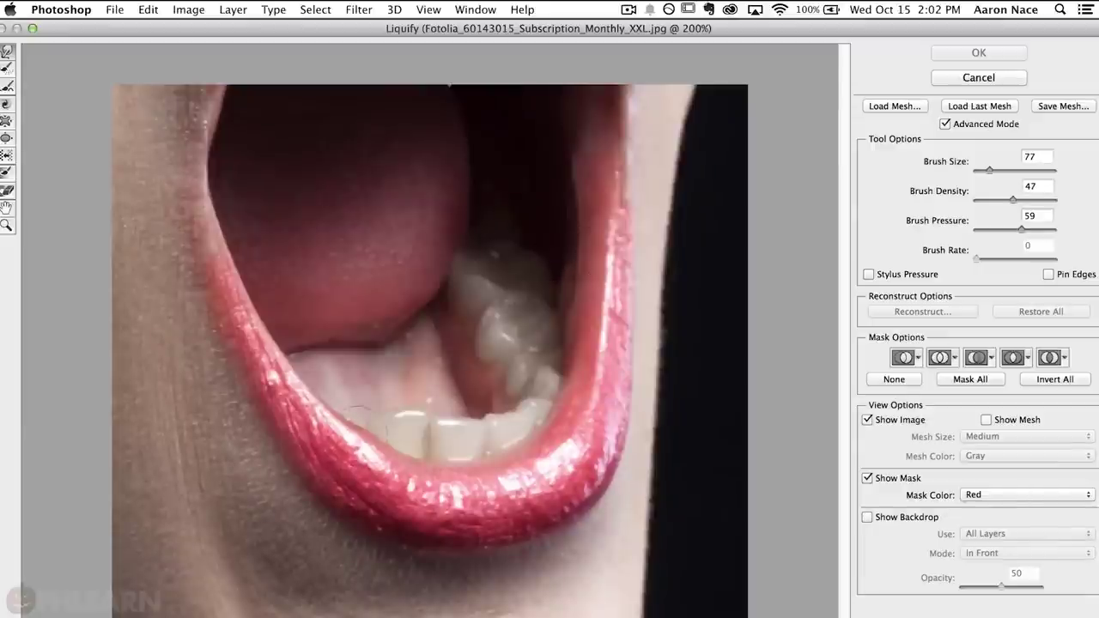
key("super+plus")
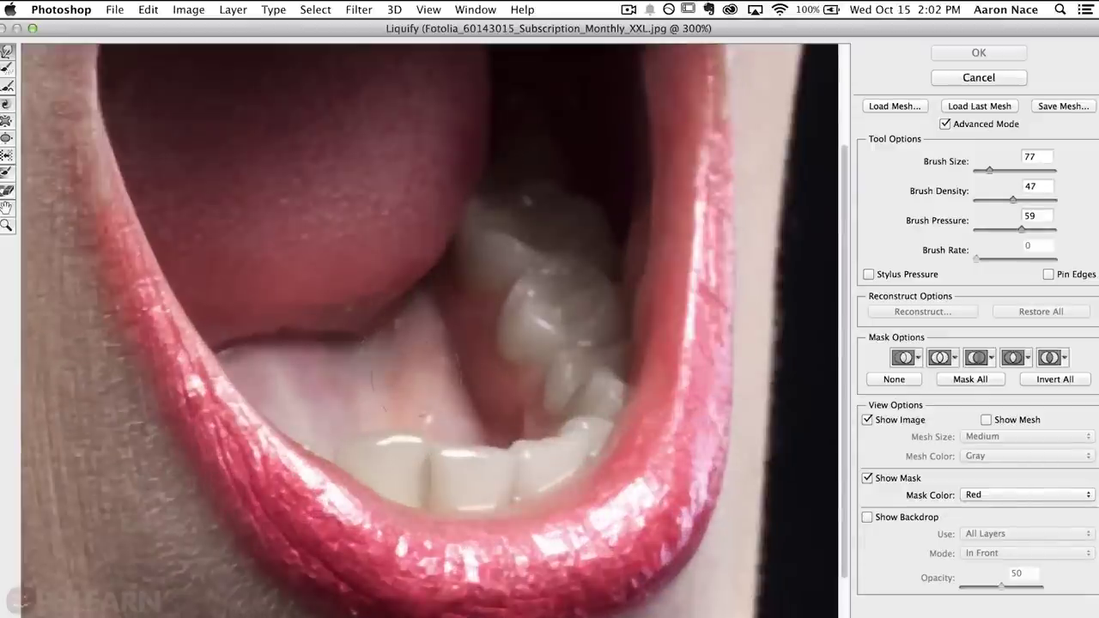
Set the Liquify brush density to 25 and push the tops of the lower front teeth into sharp points.
left_click_drag(407, 444, 356, 442)
left_click(6, 52)
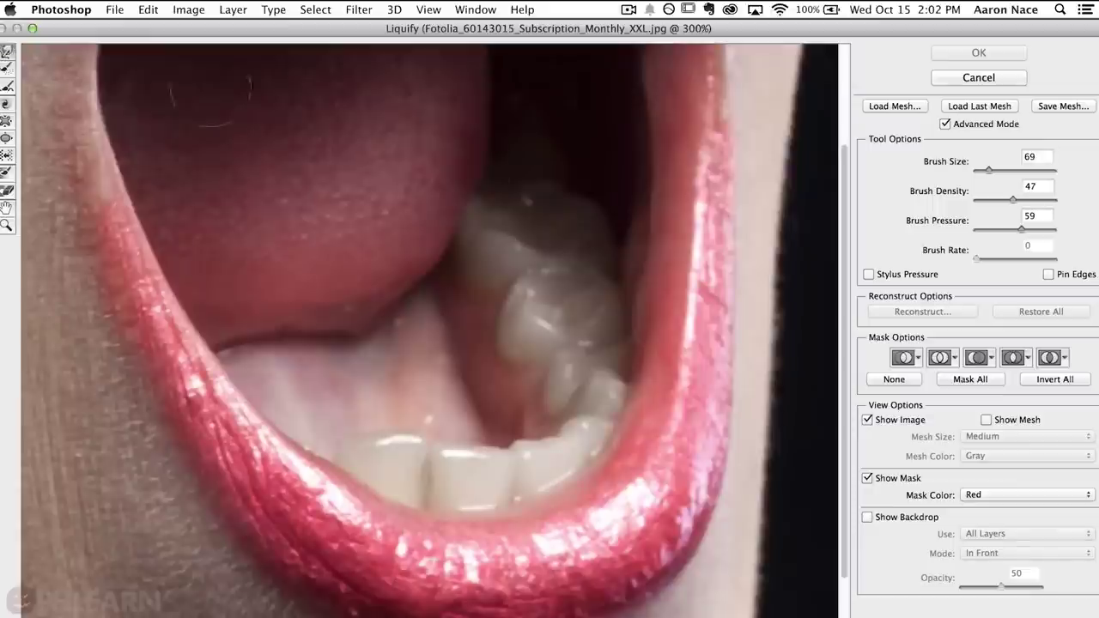
left_click_drag(999, 201, 993, 199)
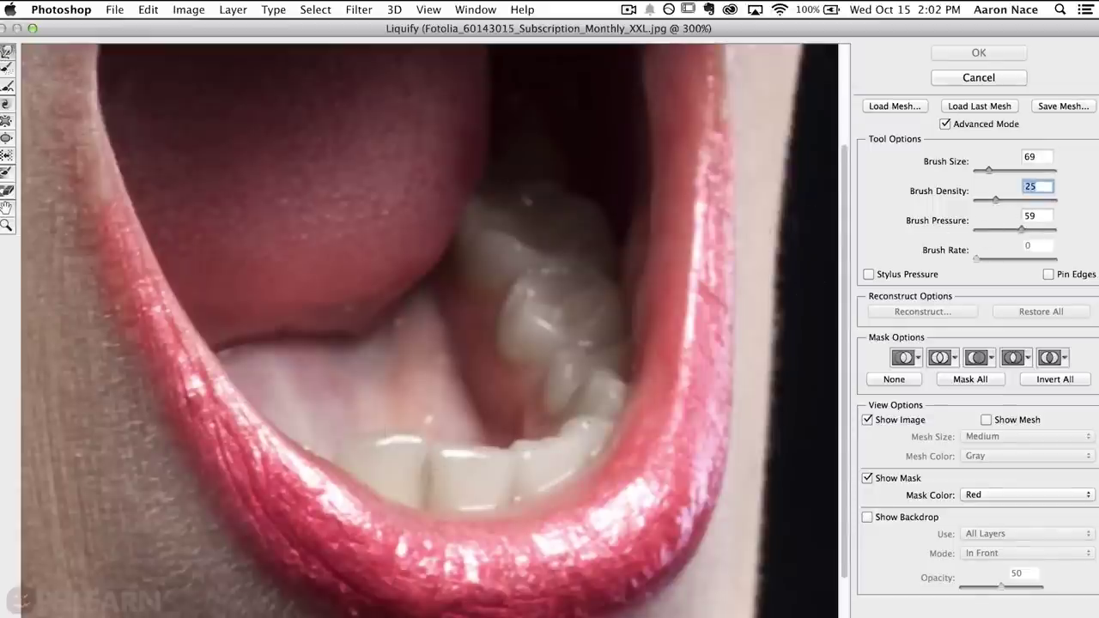
mouse_move(378, 431)
left_mouse_down()
mouse_move(383, 422)
mouse_move(407, 434)
left_mouse_up()
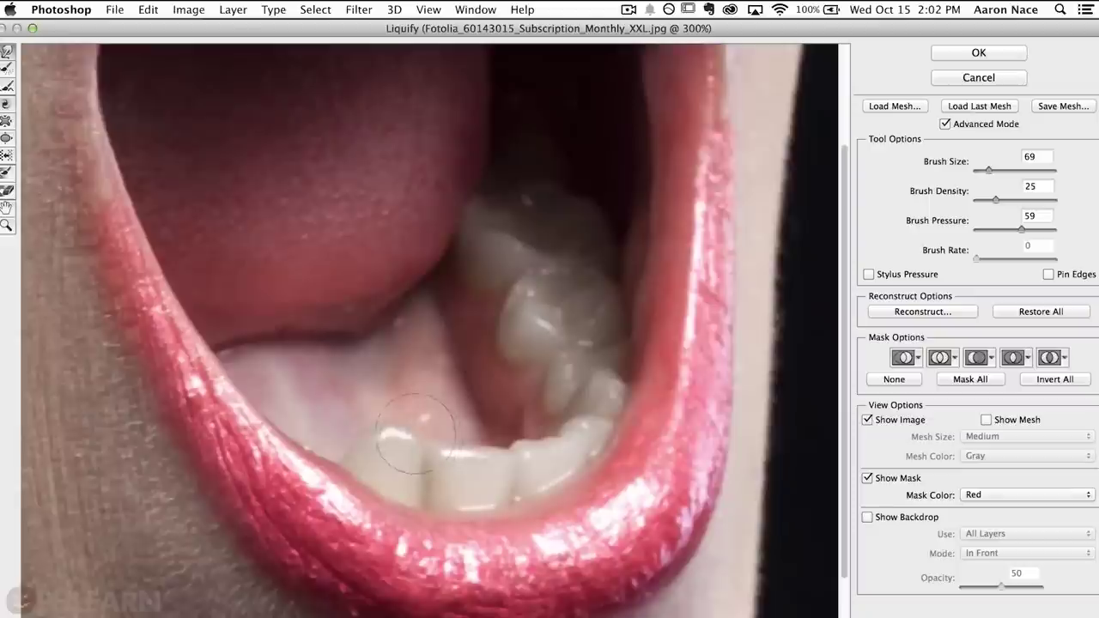
left_click_drag(392, 434, 387, 419)
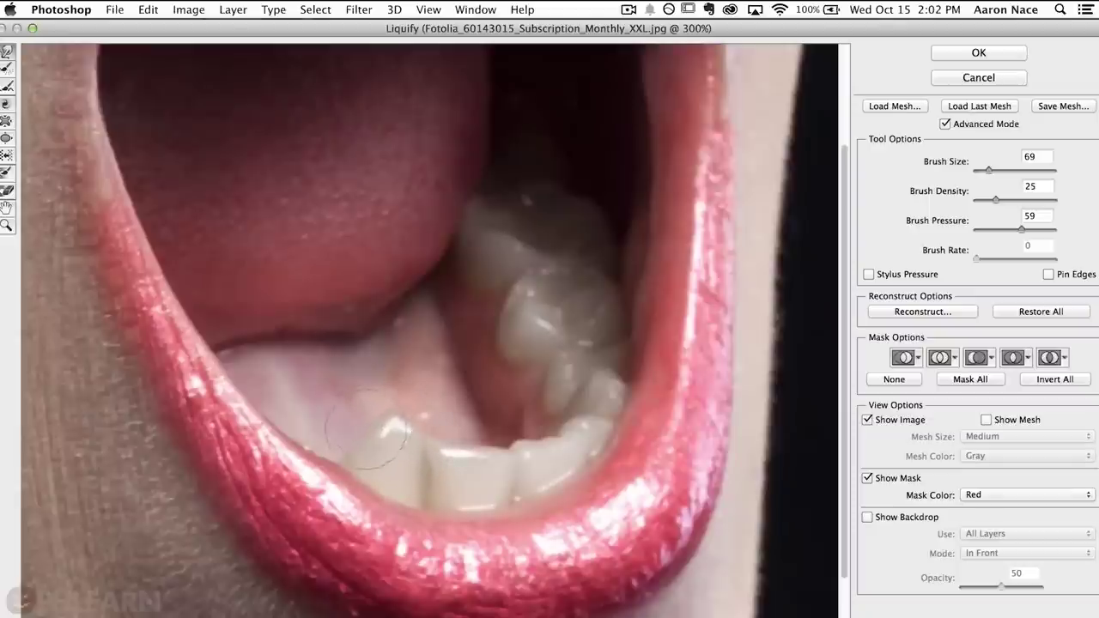
mouse_move(470, 451)
left_mouse_down()
mouse_move(510, 460)
mouse_move(431, 453)
mouse_move(420, 440)
mouse_move(488, 433)
mouse_move(460, 421)
mouse_move(466, 441)
mouse_move(471, 416)
mouse_move(464, 451)
mouse_move(478, 405)
mouse_move(443, 424)
mouse_move(520, 443)
mouse_move(552, 436)
mouse_move(512, 442)
mouse_move(554, 444)
mouse_move(514, 441)
mouse_move(580, 434)
mouse_move(609, 380)
left_mouse_up()
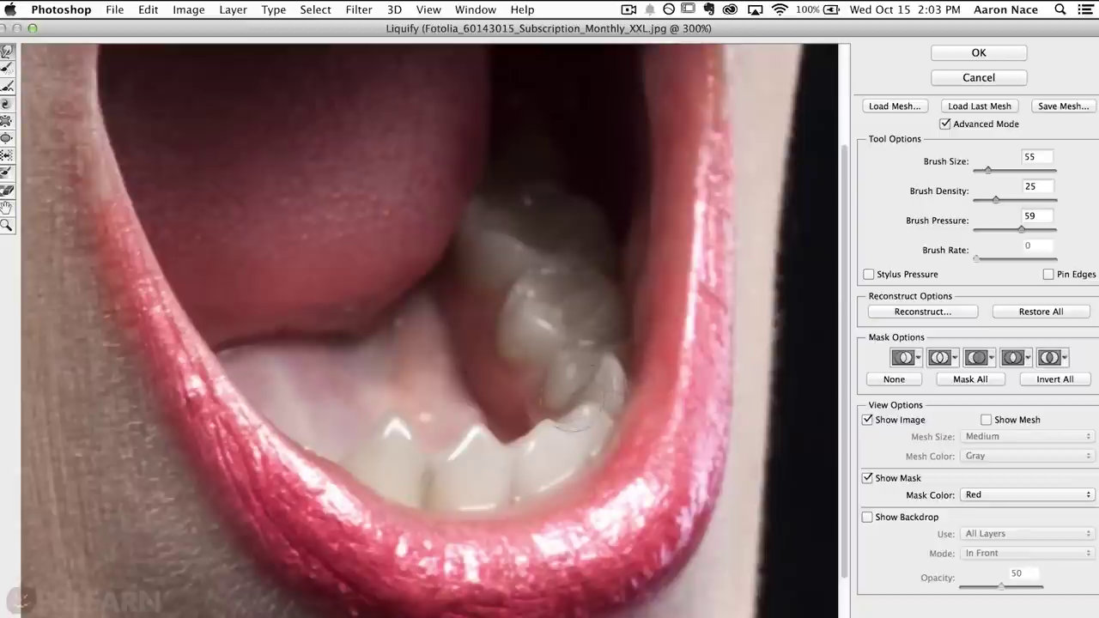
mouse_move(594, 411)
left_mouse_down()
mouse_move(605, 411)
mouse_move(596, 401)
mouse_move(532, 429)
mouse_move(541, 434)
left_mouse_up()
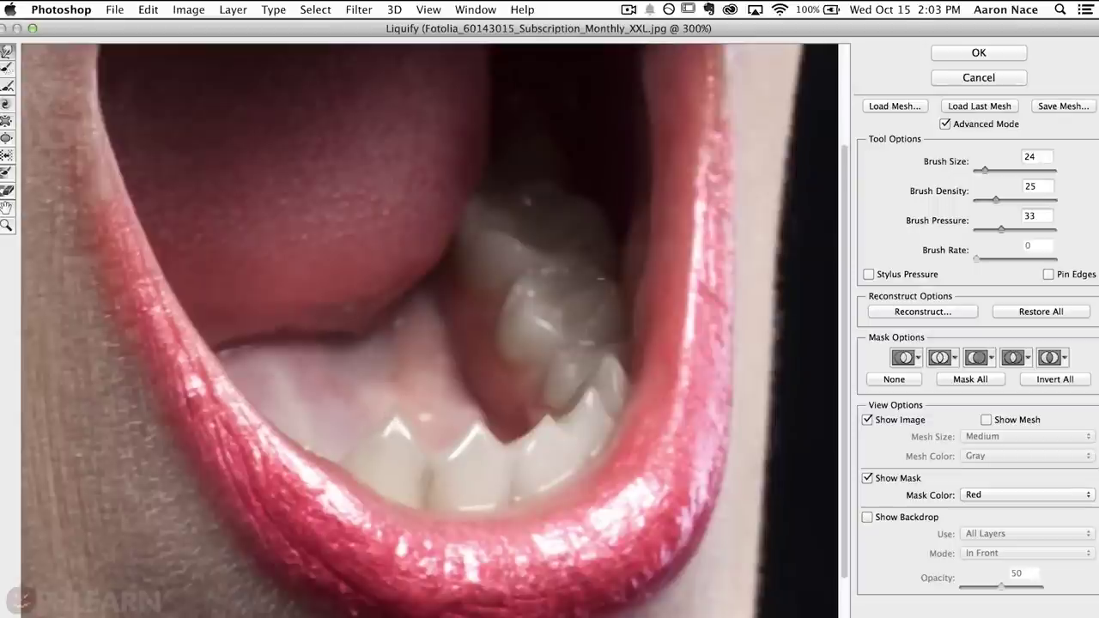
Pull the lower back teeth into points, deepen the gap between the front teeth, and apply the Liquify changes.
left_click_drag(526, 306, 582, 294)
left_click_drag(522, 276, 521, 266)
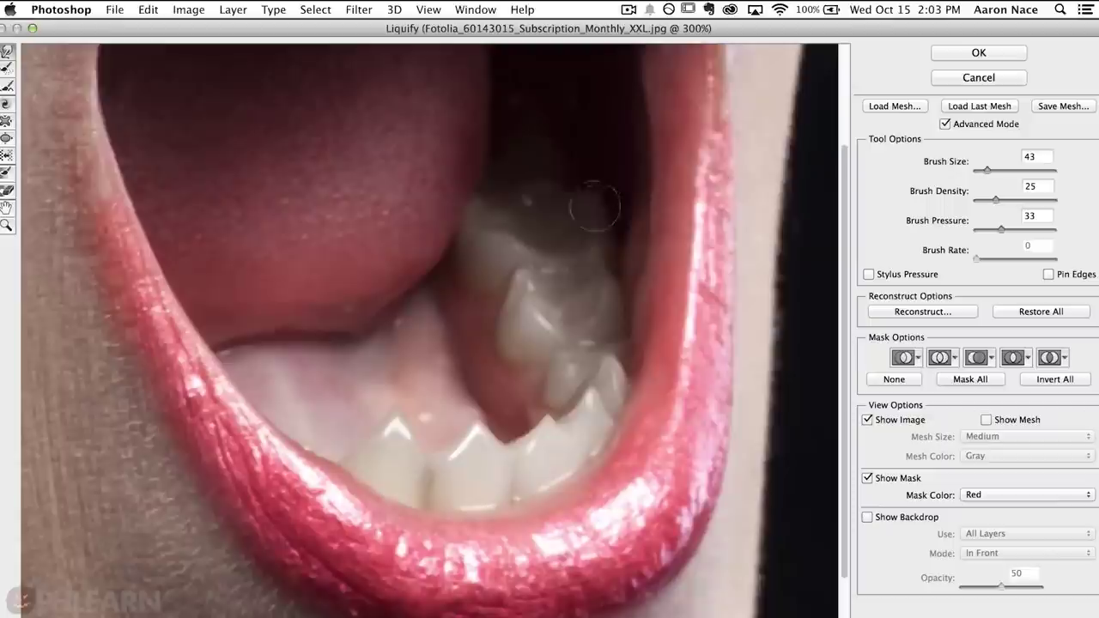
left_click_drag(550, 196, 511, 219)
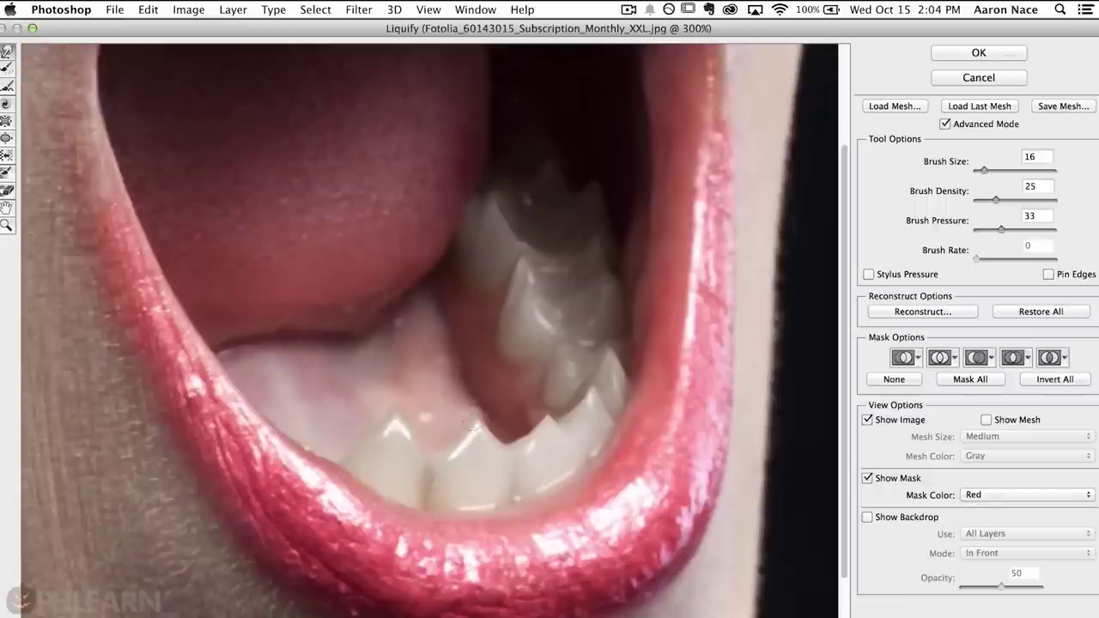
mouse_move(505, 443)
left_mouse_down()
mouse_move(558, 440)
mouse_move(515, 459)
left_mouse_up()
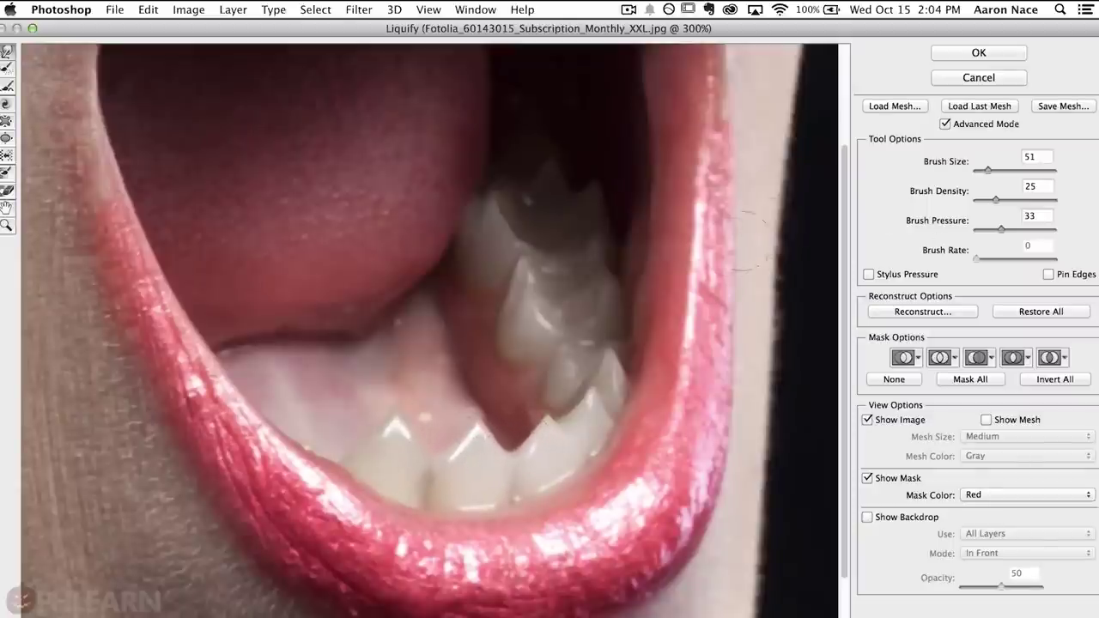
left_click(979, 53)
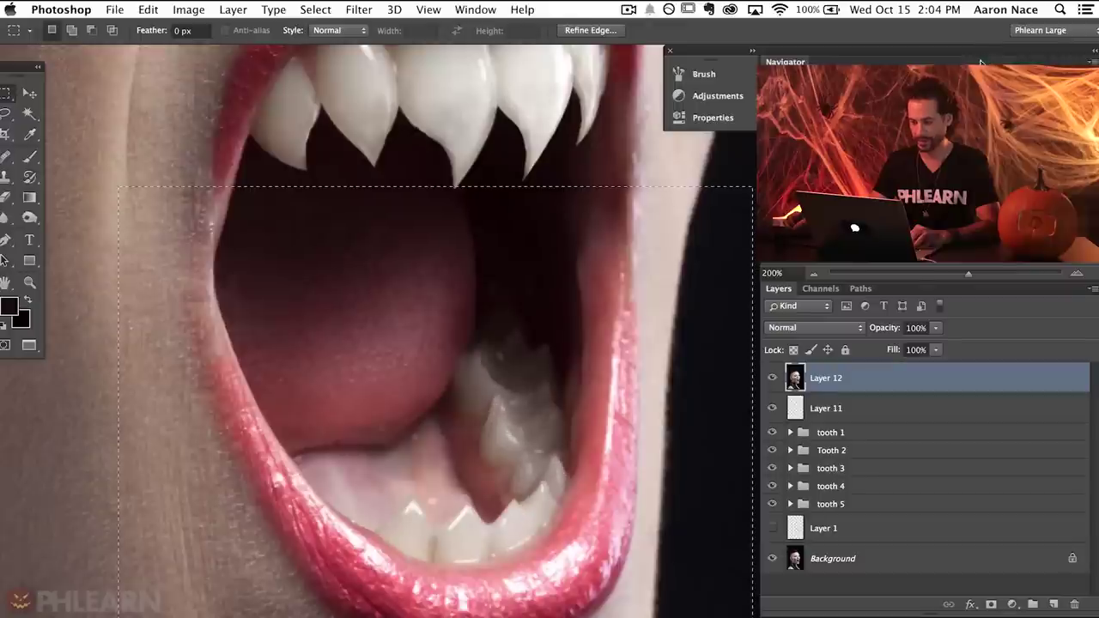
Hide and show Layer 12 repeatedly to compare the sharpened lower teeth with the original ones.
left_click(773, 377)
left_click(775, 378)
left_click(775, 378)
left_click(775, 378)
left_click(775, 378)
left_click(775, 377)
left_click(775, 378)
left_click(775, 378)
left_click(774, 378)
left_click(775, 378)
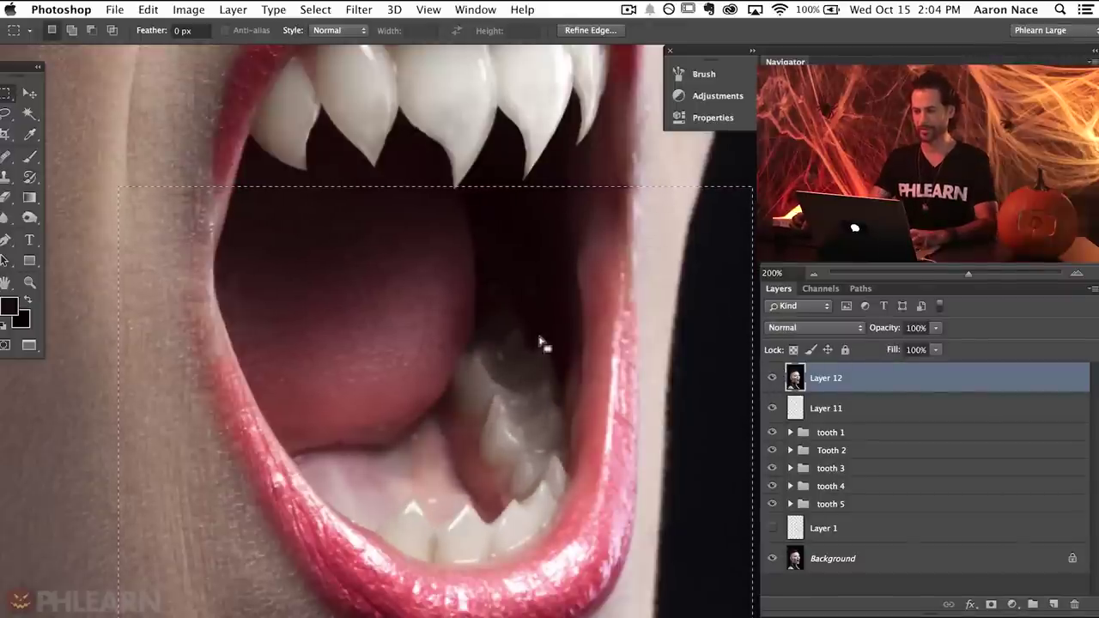
Select a rectangle around the upper fangs and lip on Layer 12 and open it in the Liquify filter.
left_click_drag(560, 311, 564, 400)
left_click_drag(240, 113, 720, 367)
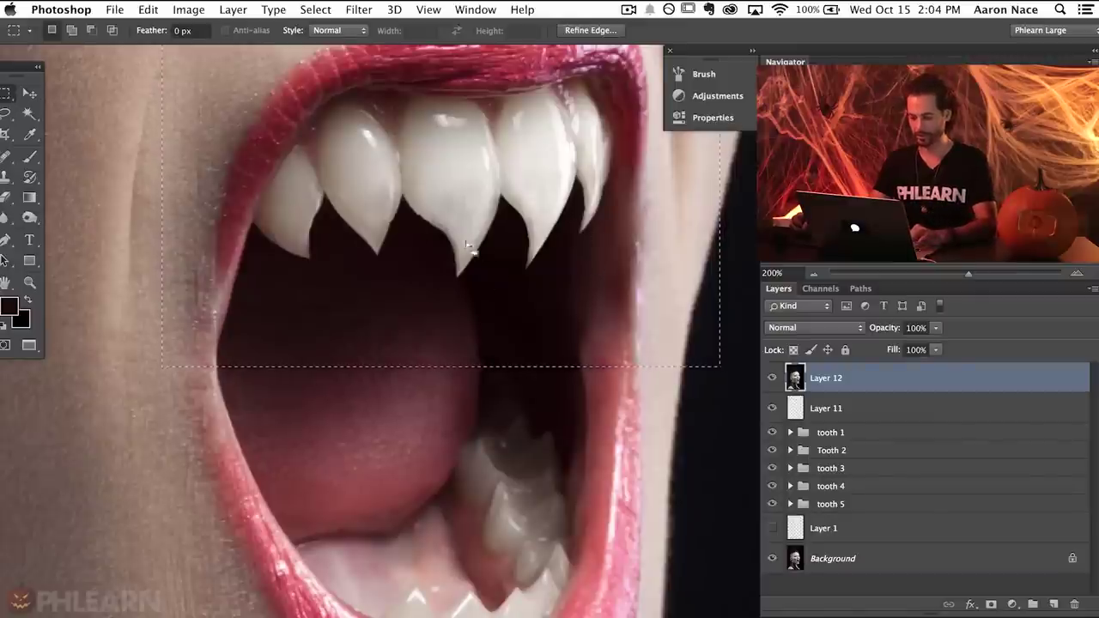
left_click(359, 10)
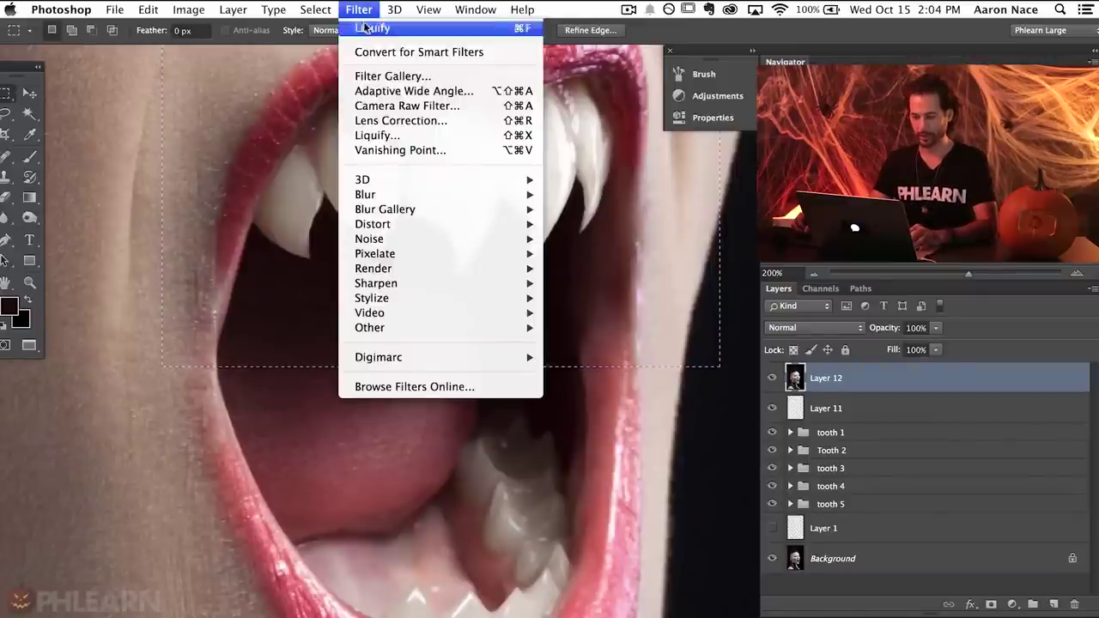
left_click(377, 135)
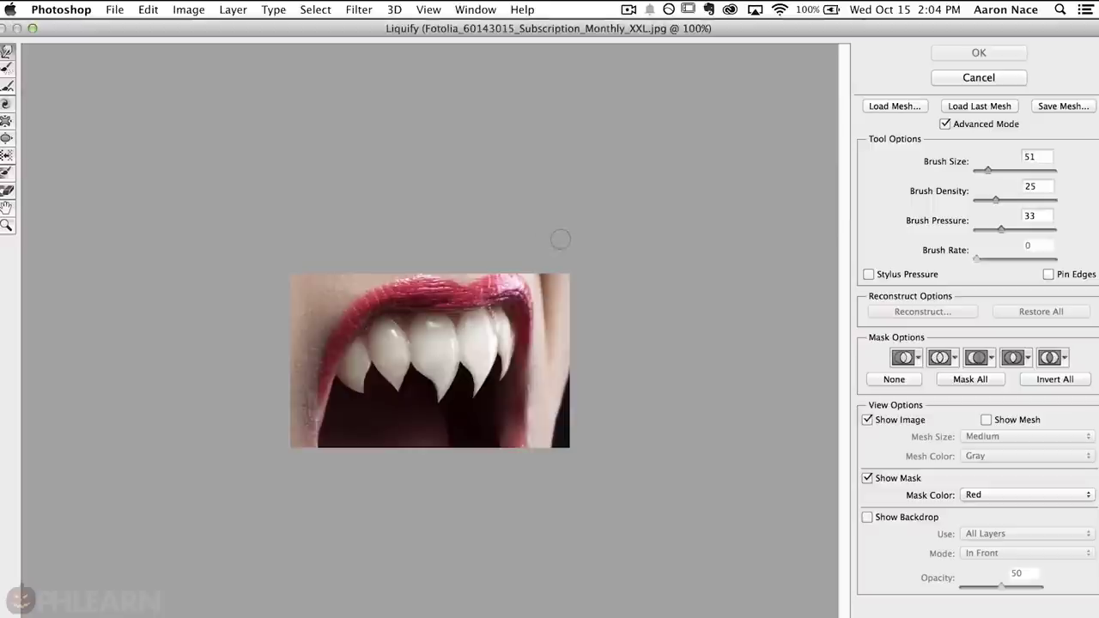
Reshape the tips of the upper fangs in Liquify with a size 74 brush, shortening and curving the points of the back teeth.
left_click(559, 237)
left_click(558, 237)
mouse_move(229, 449)
left_mouse_down()
mouse_move(323, 458)
mouse_move(291, 426)
left_mouse_up()
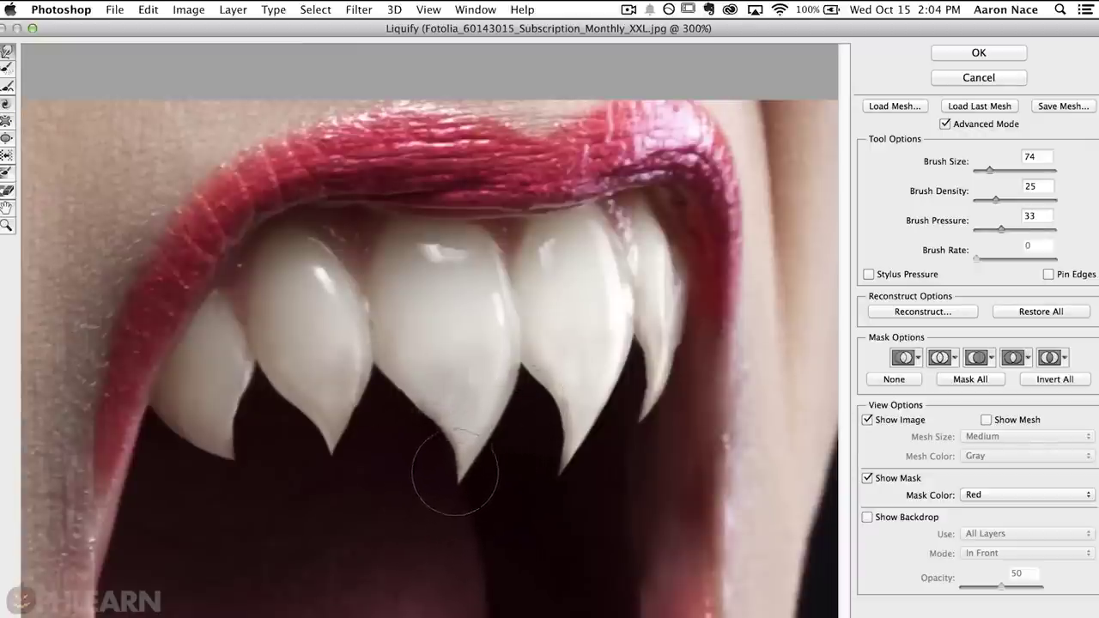
mouse_move(557, 402)
left_mouse_down()
mouse_move(554, 386)
mouse_move(536, 438)
left_mouse_up()
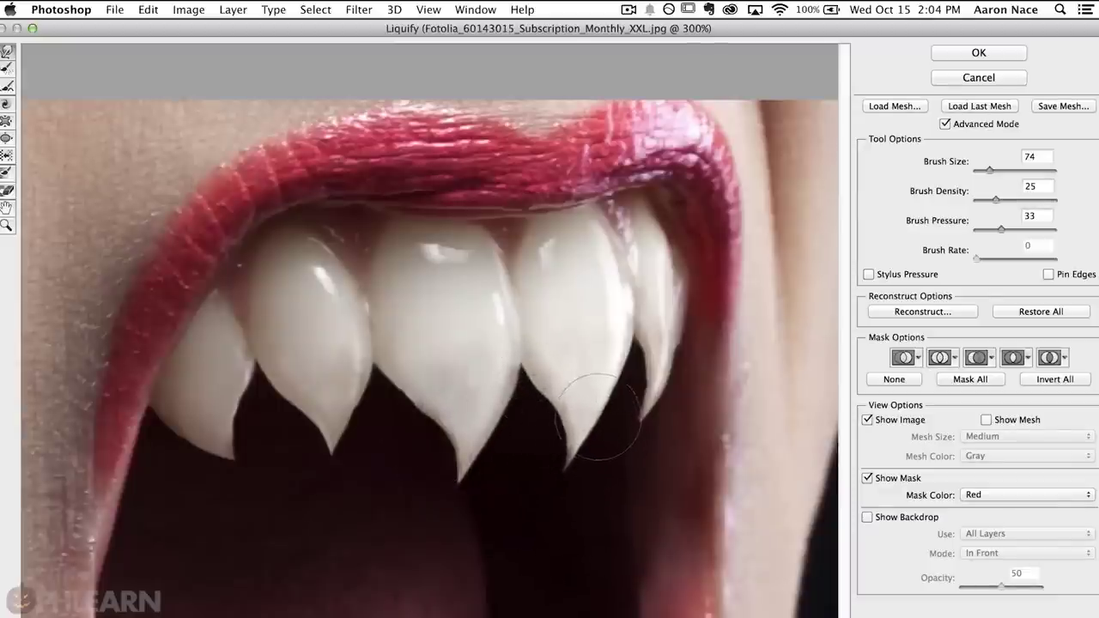
mouse_move(653, 400)
left_mouse_down()
mouse_move(638, 433)
mouse_move(640, 375)
left_mouse_up()
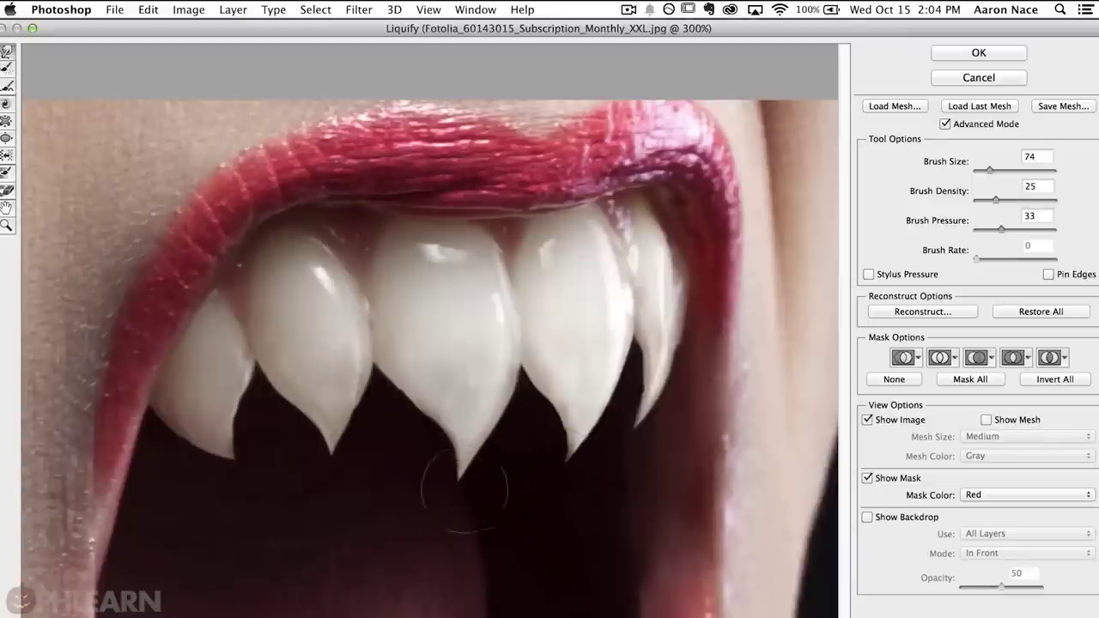
left_click_drag(579, 474, 550, 466)
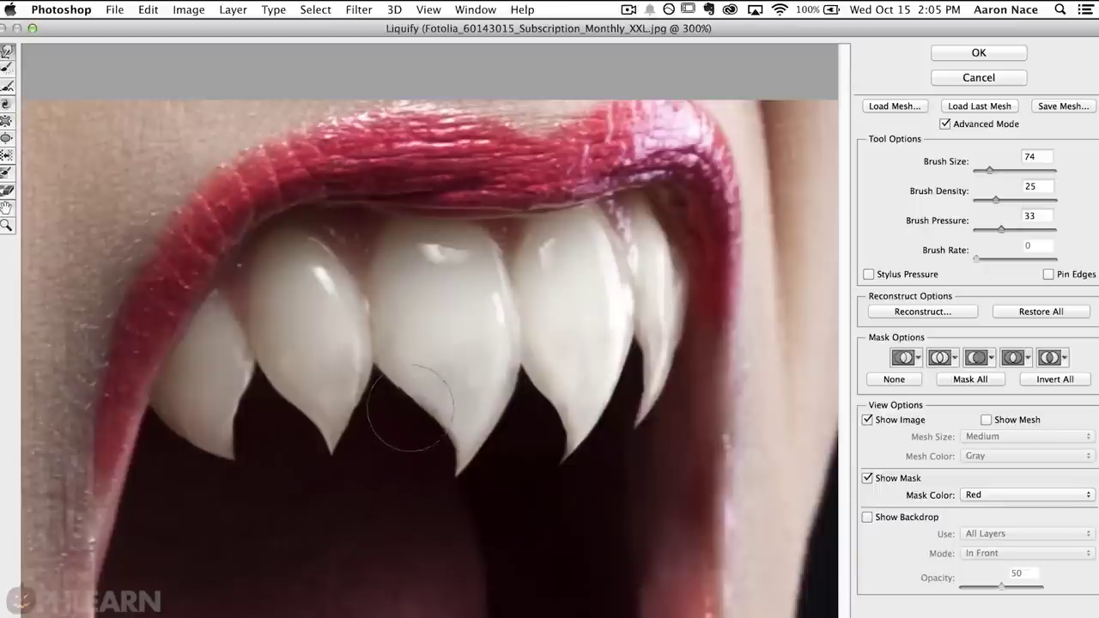
Push the sides and tip of the large middle upper fang into a slimmer curved point, using Liquify brush sizes 107 and 87.
left_click_drag(414, 406, 443, 428)
left_click_drag(439, 466, 601, 469)
left_click_drag(459, 449, 437, 434)
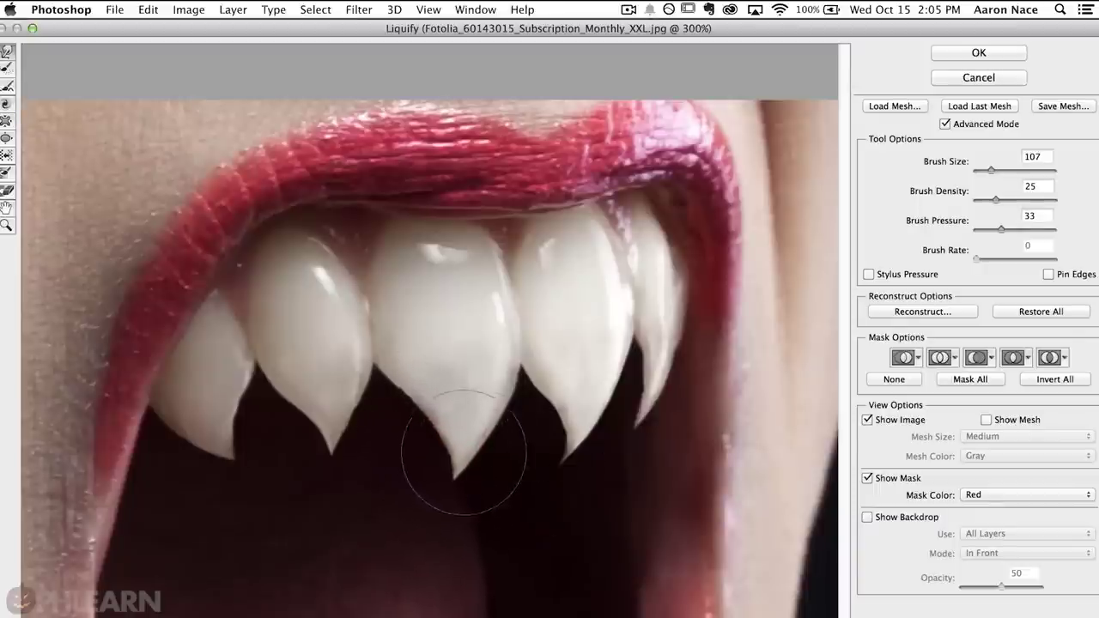
mouse_move(503, 435)
left_mouse_down()
mouse_move(504, 407)
mouse_move(439, 447)
mouse_move(421, 433)
mouse_move(449, 457)
mouse_move(511, 442)
mouse_move(508, 416)
left_mouse_up()
mouse_move(466, 449)
left_mouse_down()
mouse_move(447, 445)
mouse_move(404, 464)
left_mouse_up()
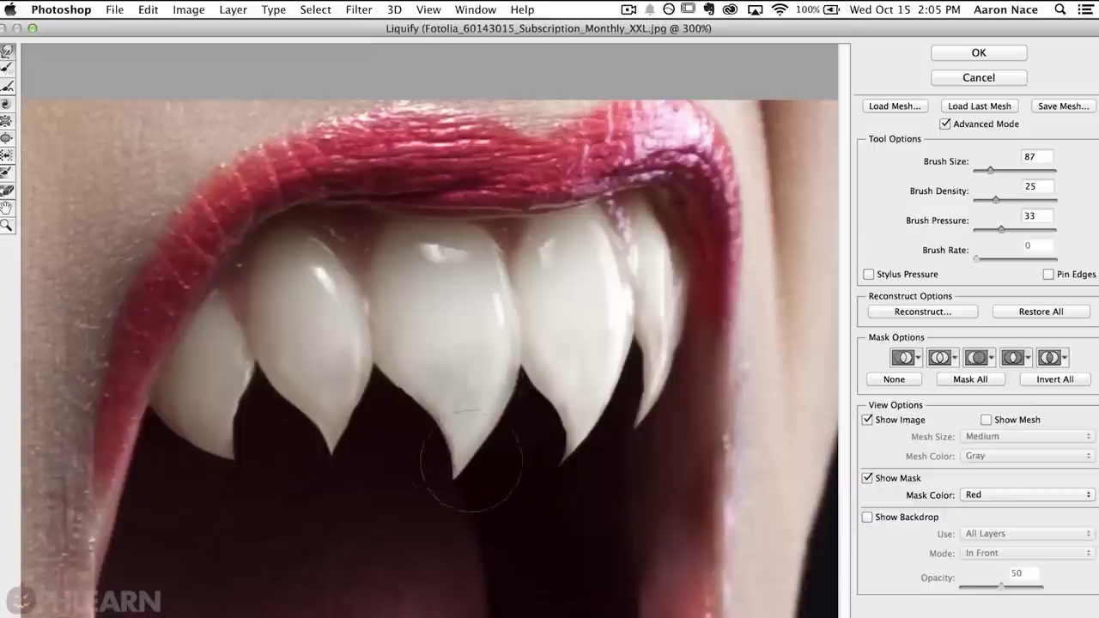
left_click_drag(473, 447, 510, 432)
left_click_drag(476, 464, 456, 454)
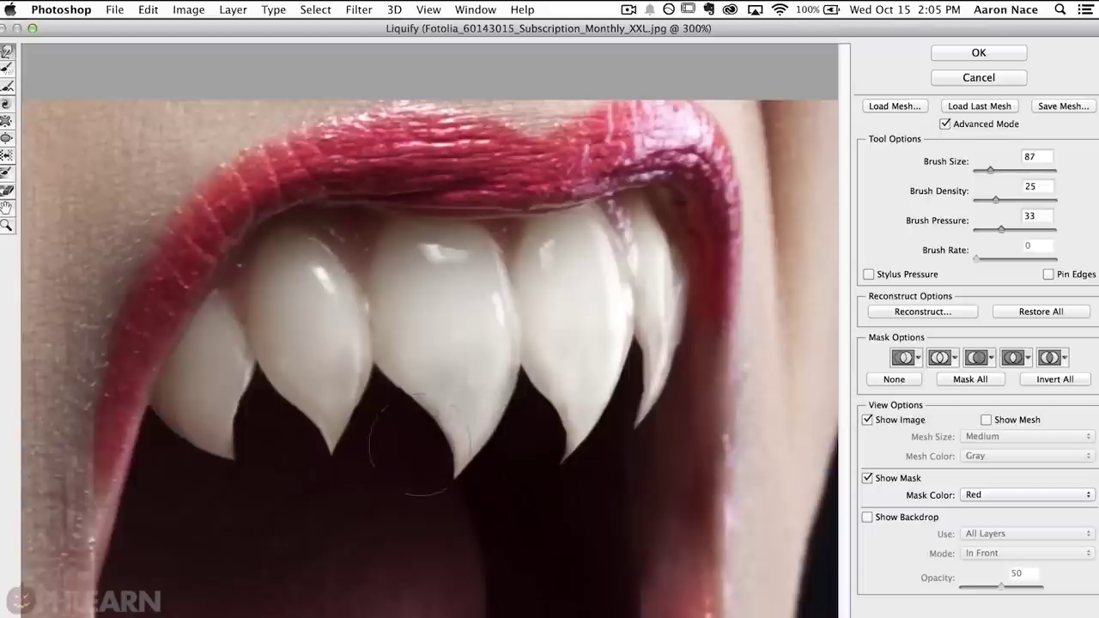
Bend the tips of the two upper front-side fangs toward the middle fang with a size 64 brush and apply the Liquify changes.
mouse_move(188, 453)
left_mouse_down()
mouse_move(240, 462)
mouse_move(224, 457)
mouse_move(247, 438)
left_mouse_up()
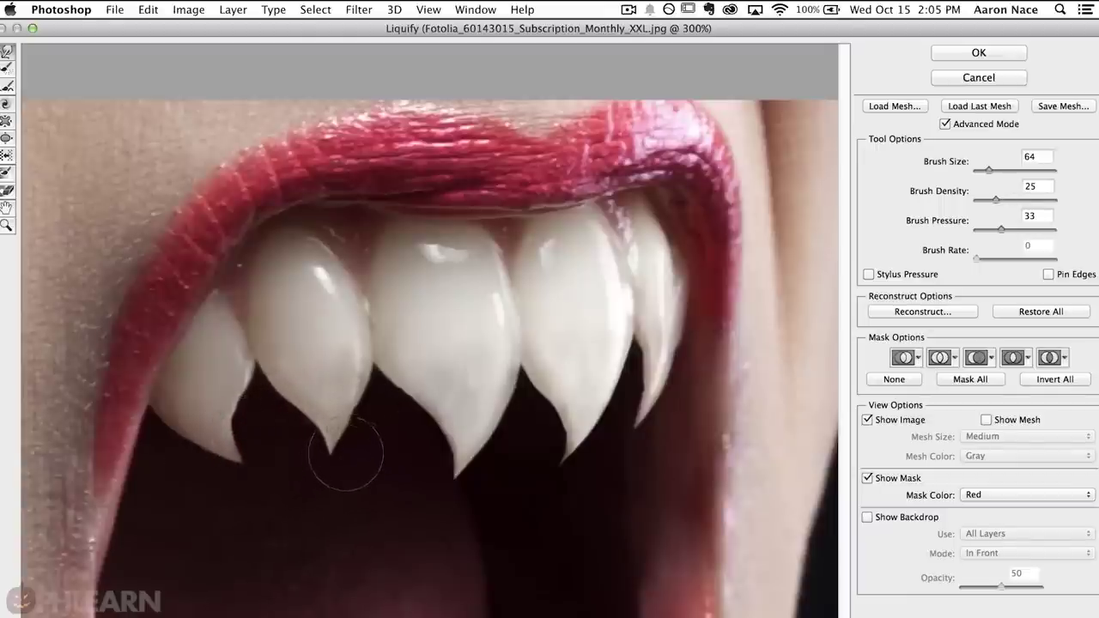
mouse_move(318, 423)
left_mouse_down()
mouse_move(308, 449)
mouse_move(351, 453)
left_mouse_up()
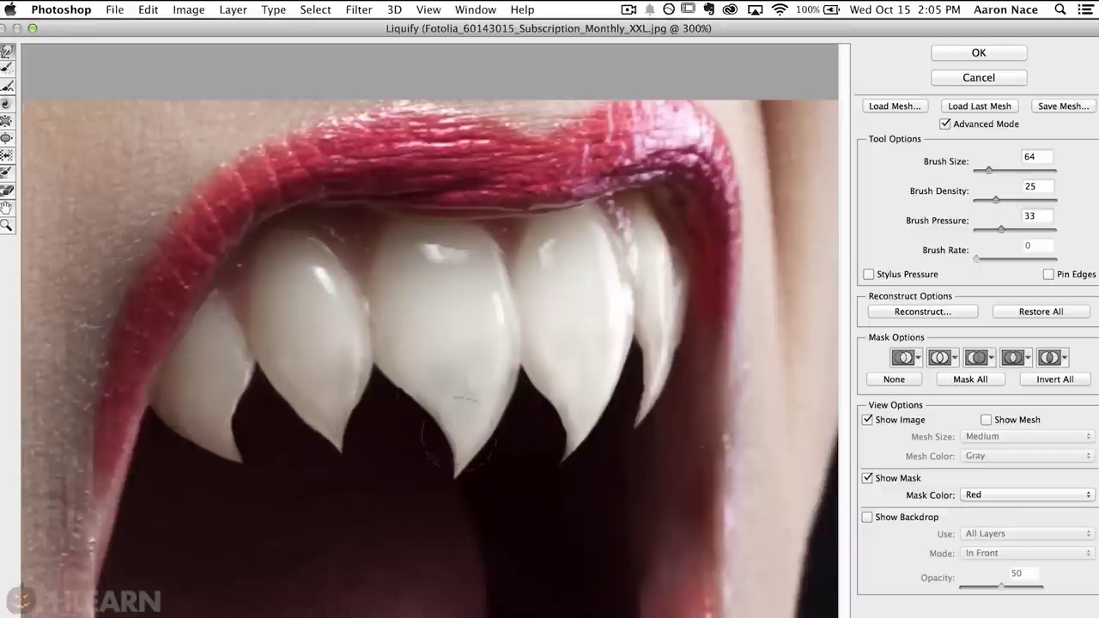
left_click_drag(419, 400, 405, 397)
left_click(942, 49)
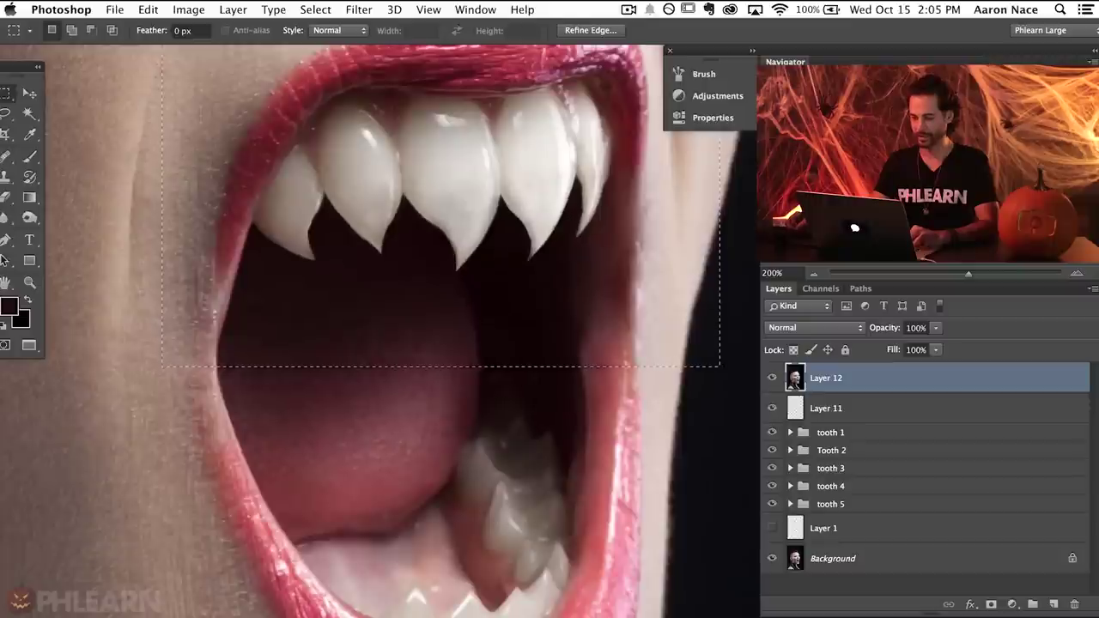
Undo and redo the Liquify edit repeatedly to compare the upper fangs up close and across the face, and clear the rectangular selection.
key("super+z")
key("super+z")
key("super+z")
key("super+z")
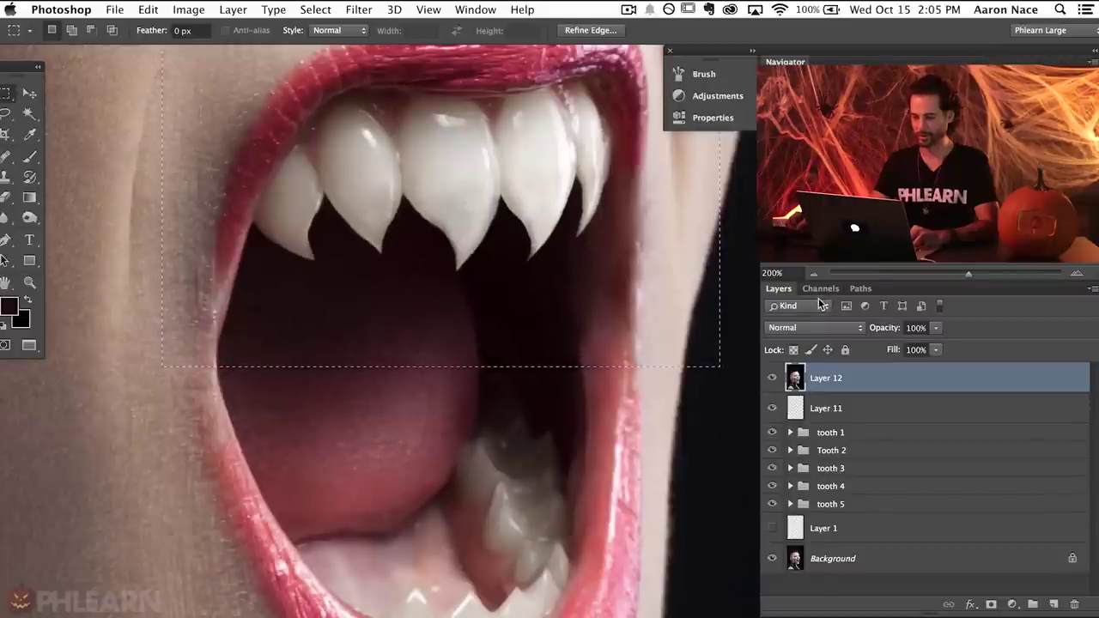
key("super+minus")
key("super+minus")
key("super+z")
key("super+z")
key("super+z")
key("super+z")
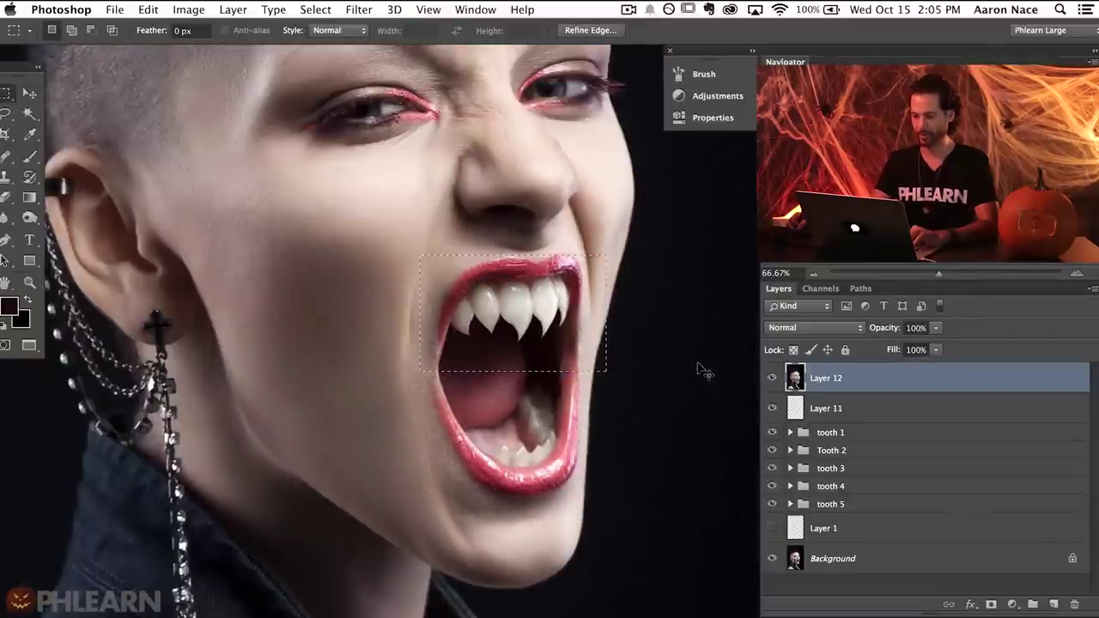
left_click(702, 371)
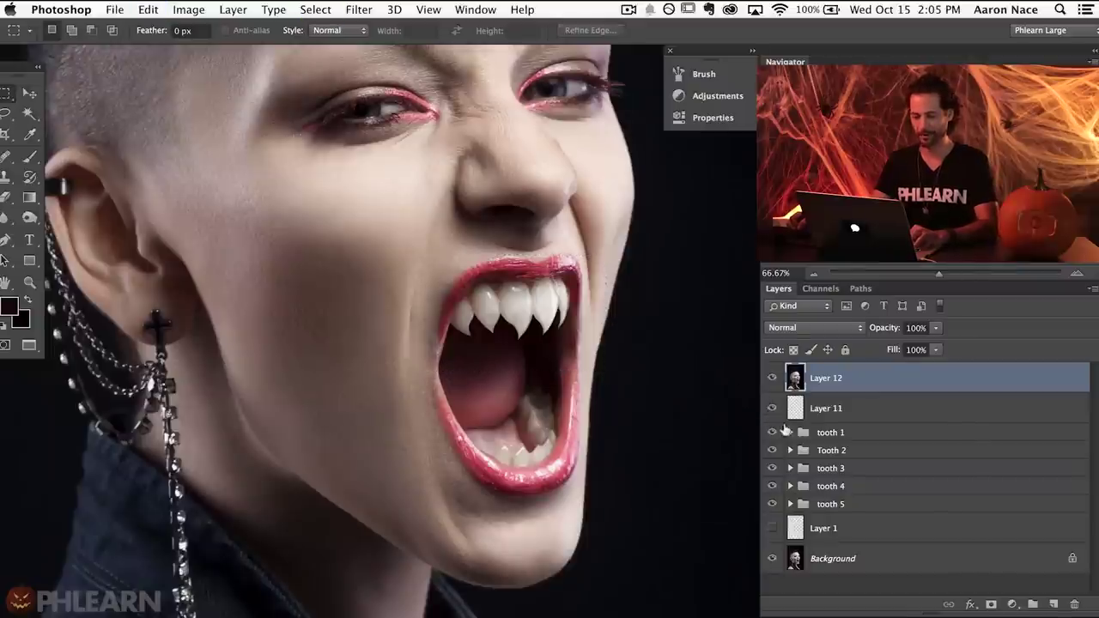